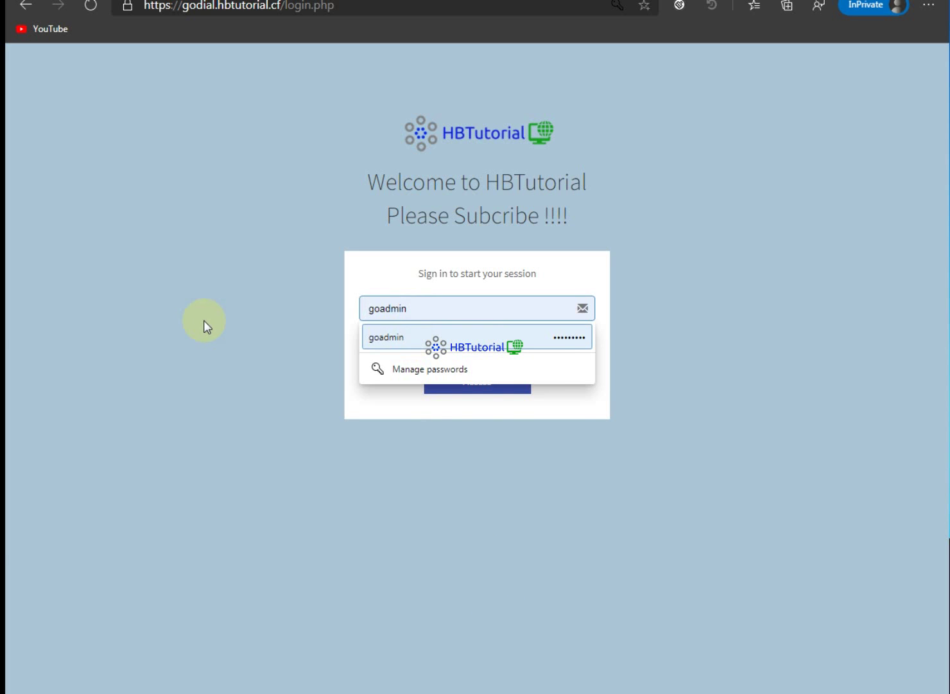
- Sign in to GOautodial with the agent's username and password
left_click(203, 321)
left_click(471, 297)
type("hbtutorial")
left_click(415, 345)
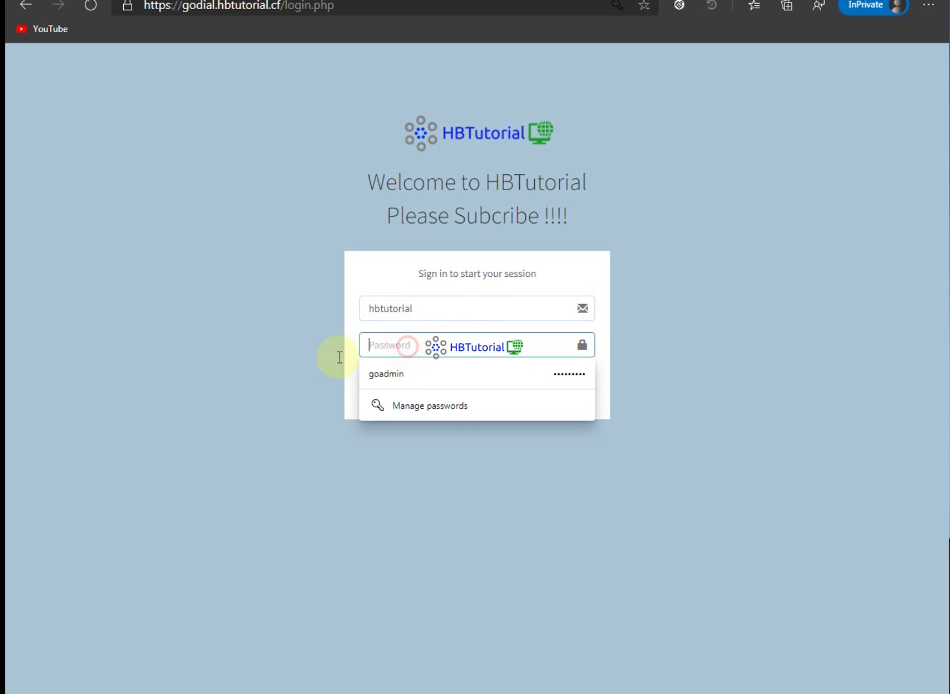
left_click(239, 378)
left_click(477, 385)
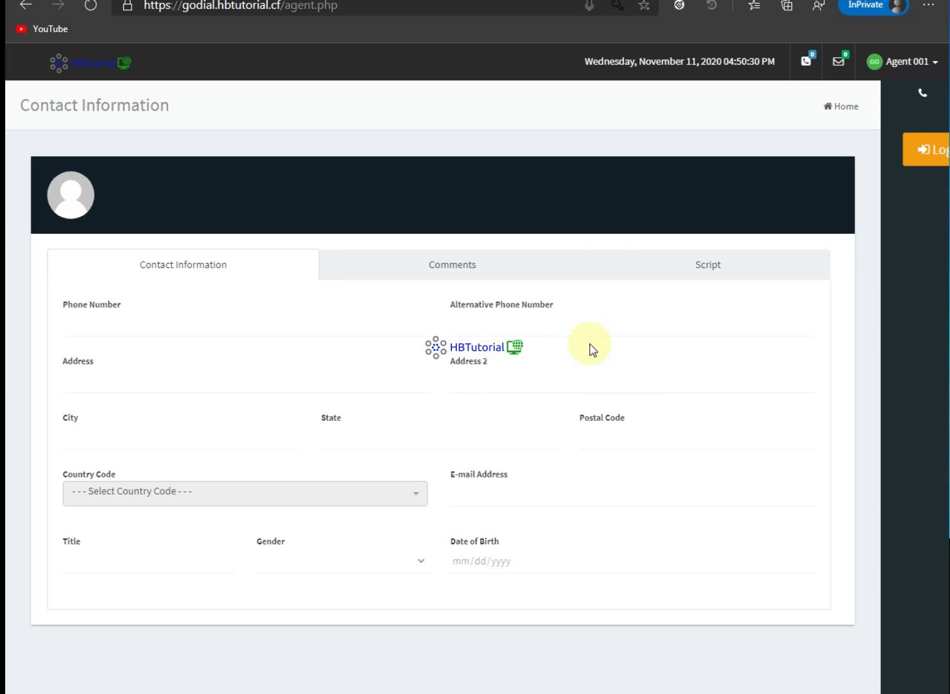
- Log the agent in to the dialer on the TESTCAMP campaign
left_click(878, 151)
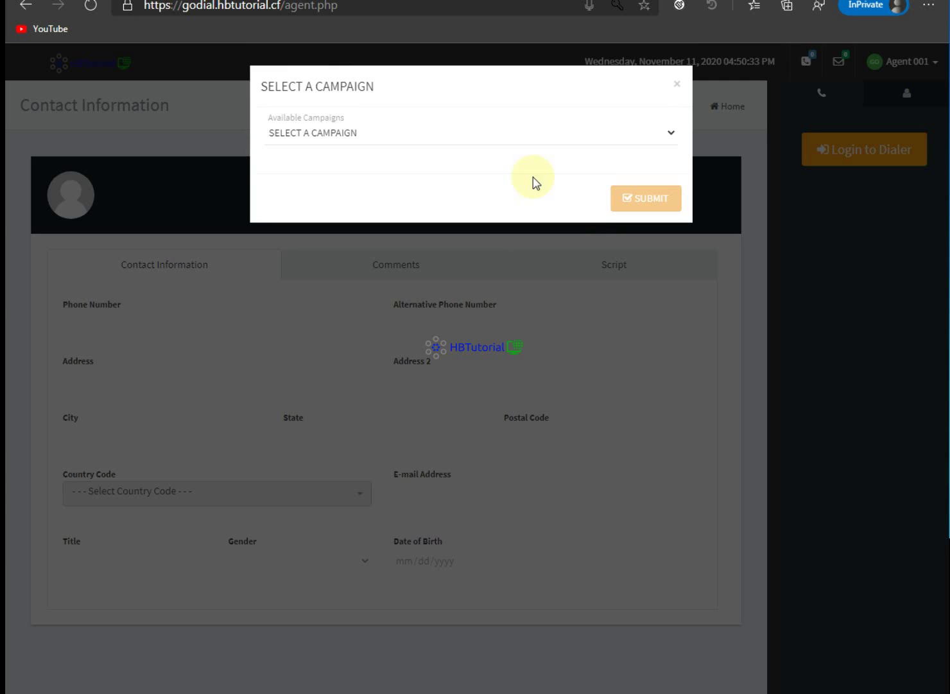
left_click(399, 138)
left_click(344, 169)
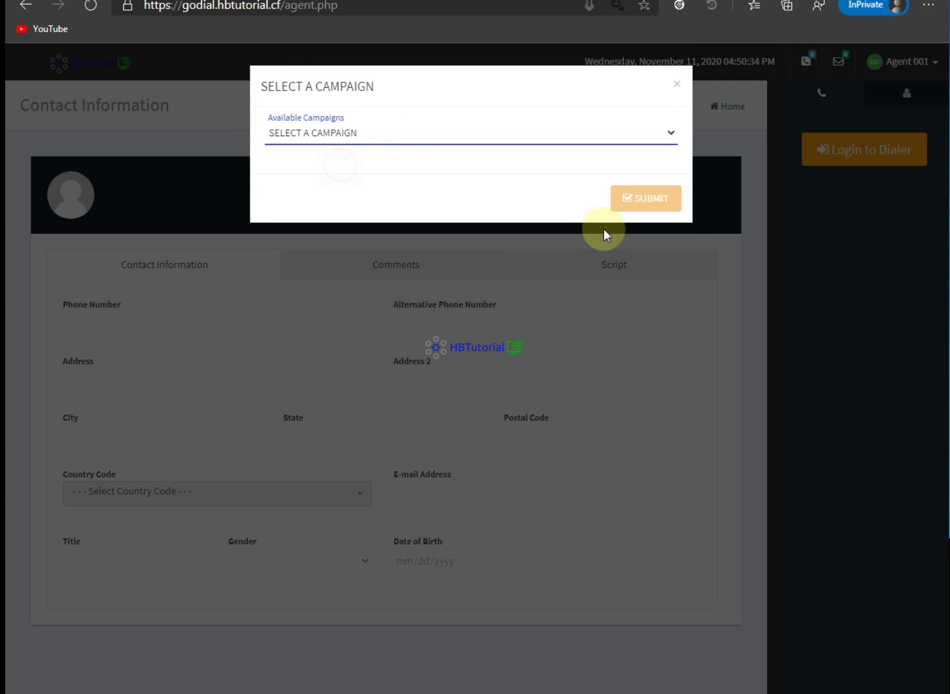
left_click(662, 201)
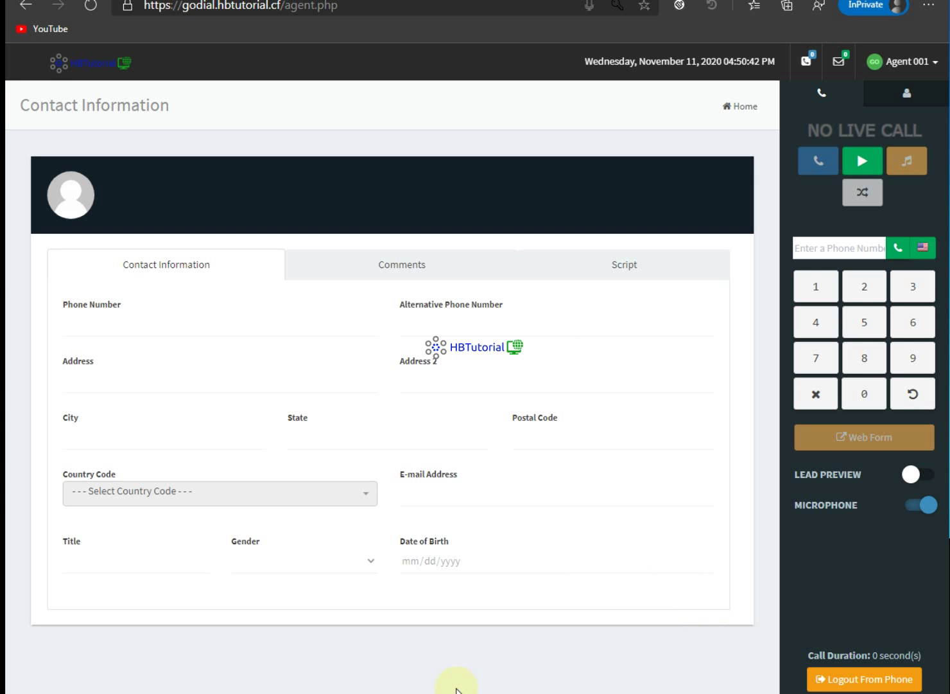
- Switch to the admin window and review the dashboard's cluster status and agent monitoring summary
left_click(382, 621)
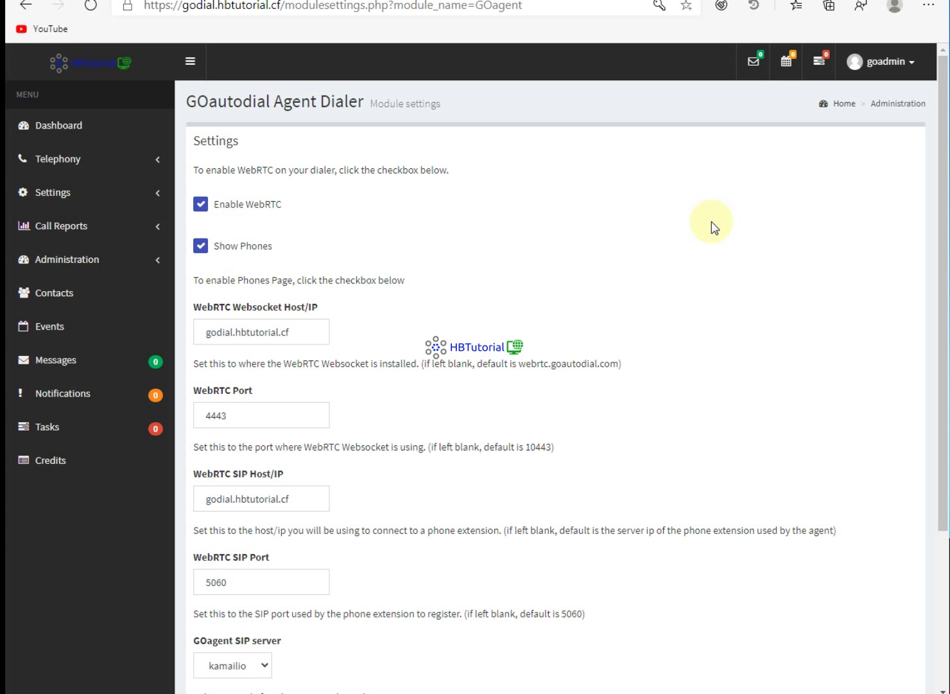
left_click(61, 63)
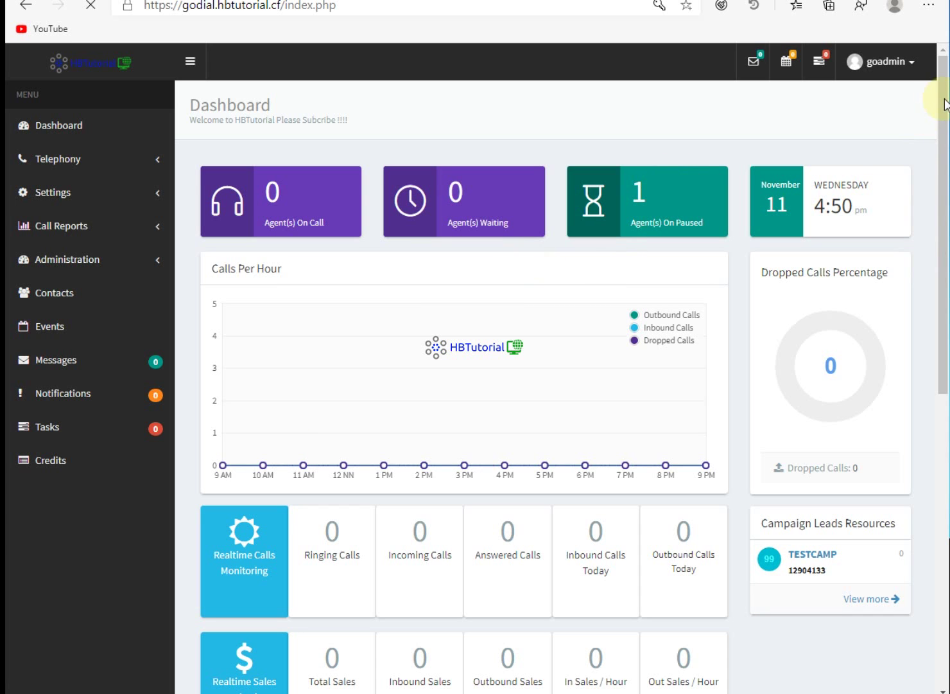
scroll(930, 321, "down", 4)
scroll(920, 406, "down", 4)
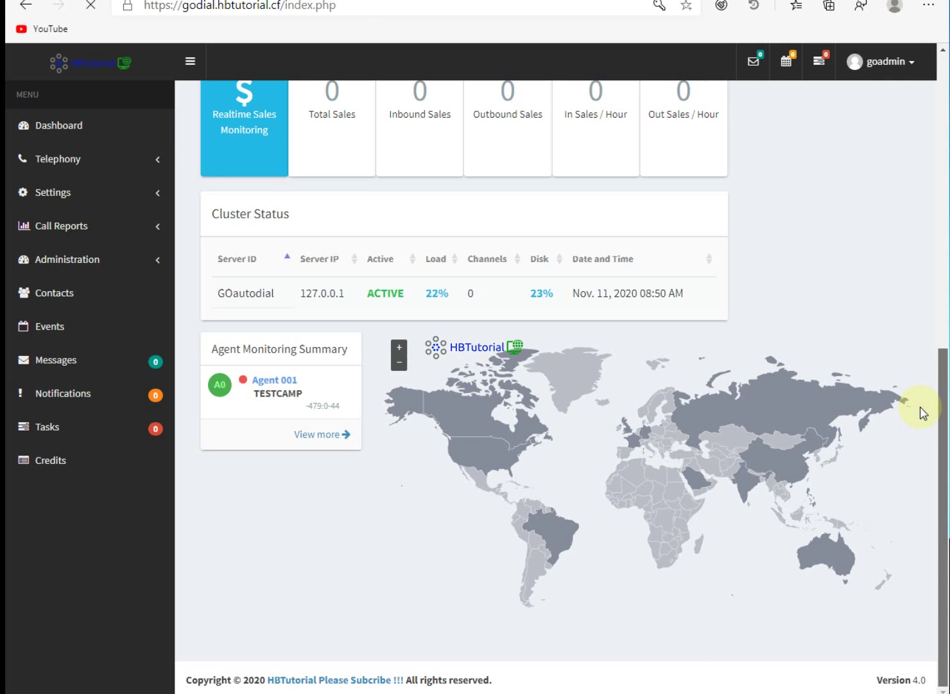
scroll(863, 62, "up", 8)
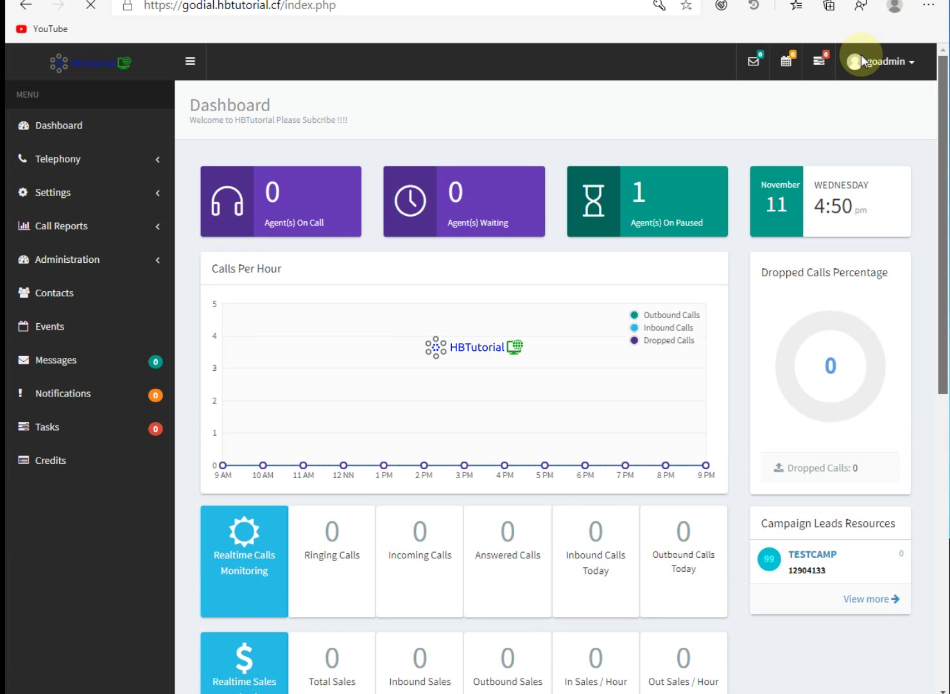
scroll(860, 347, "down", 7)
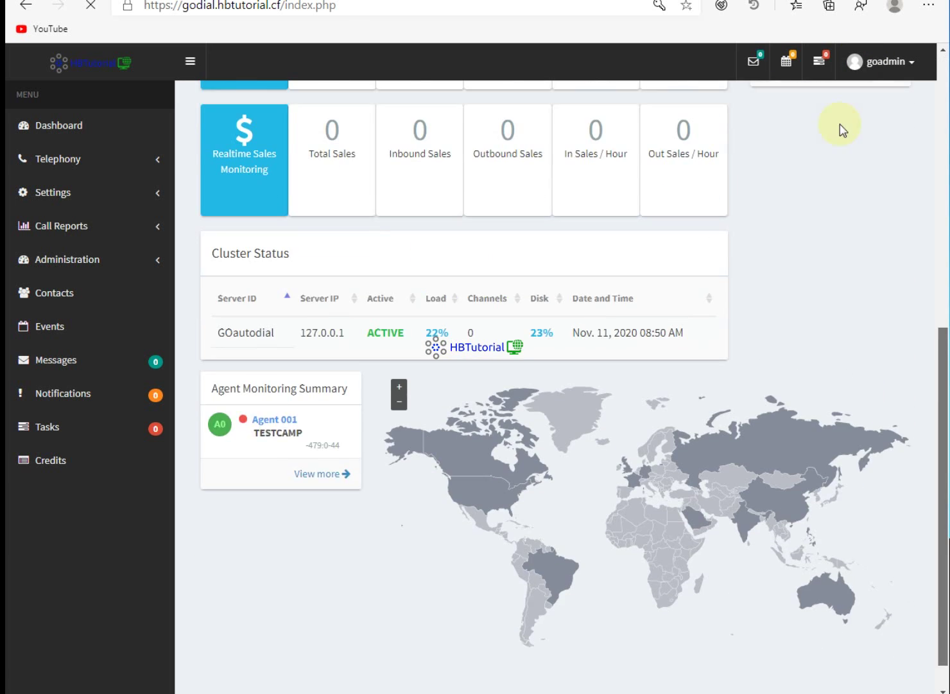
scroll(840, 132, "up", 7)
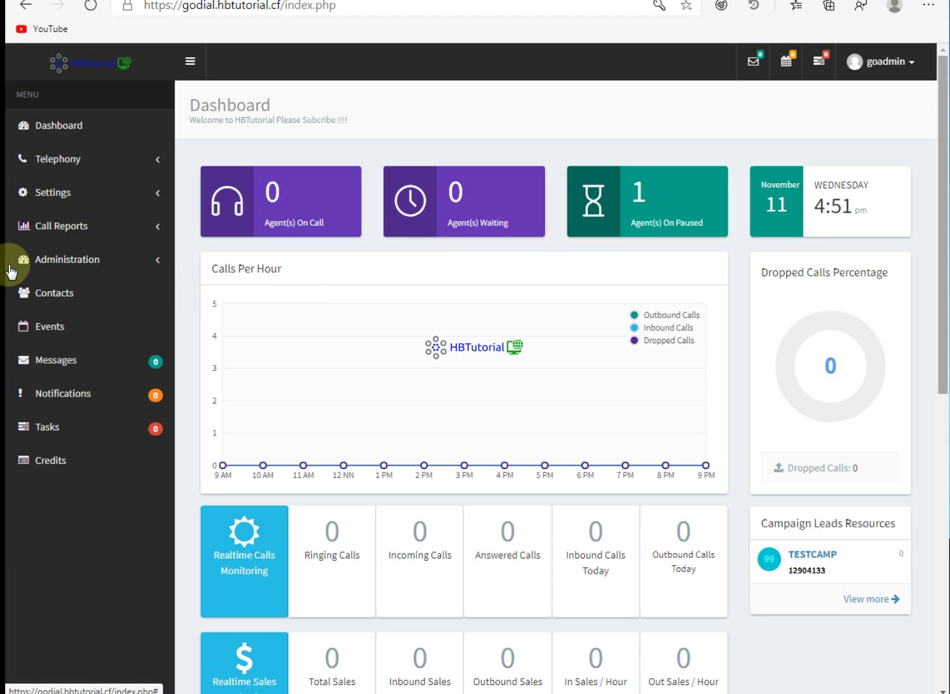
- Open GOWebRTC Dialer Settings under Administration, showing WebRTC port 4443 and SIP port 5060
left_click(68, 261)
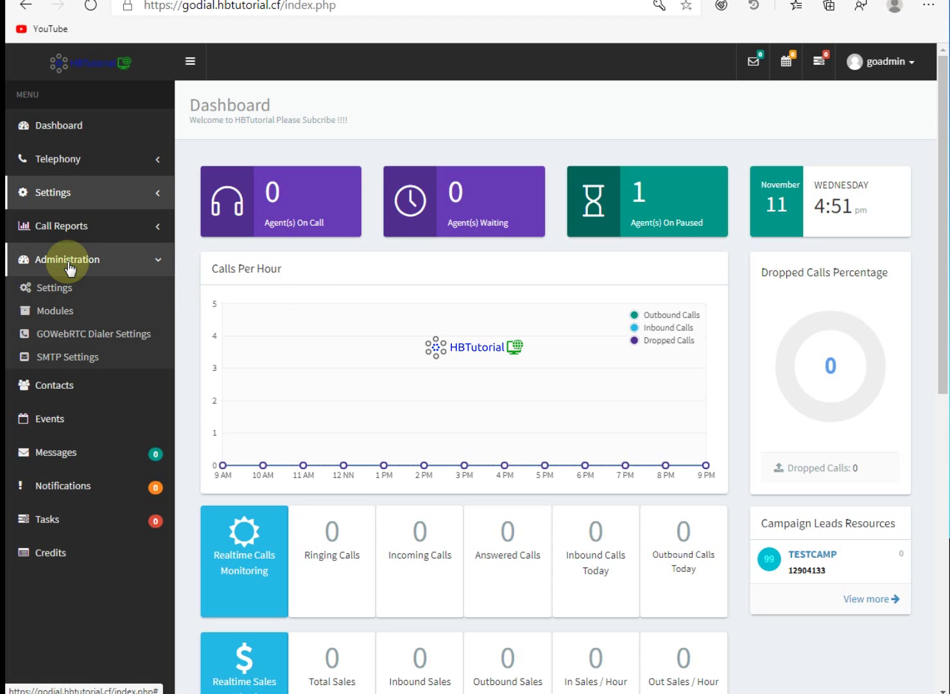
left_click(52, 336)
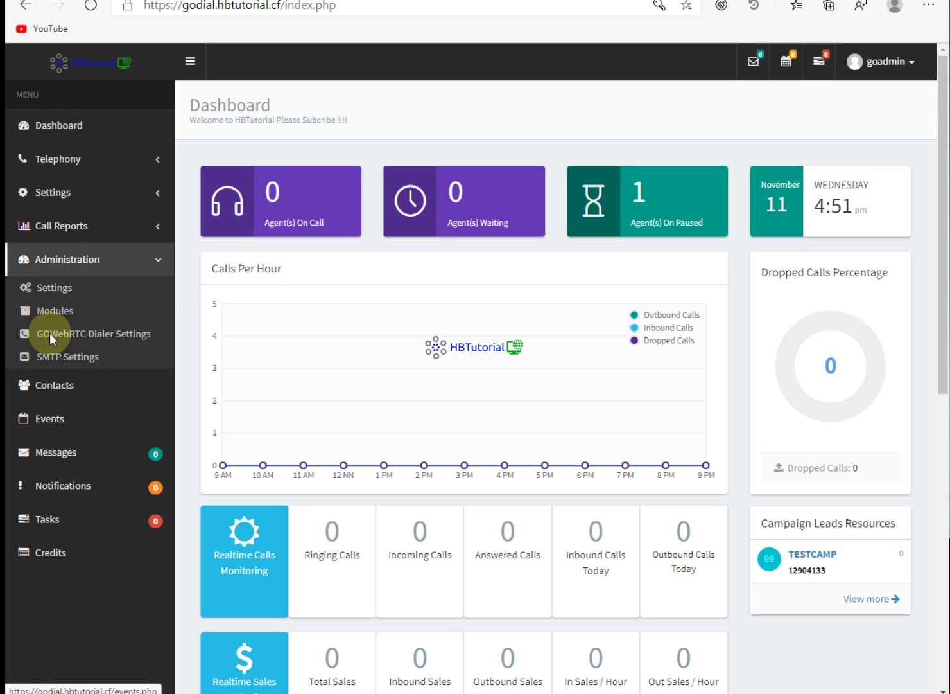
left_click(50, 332)
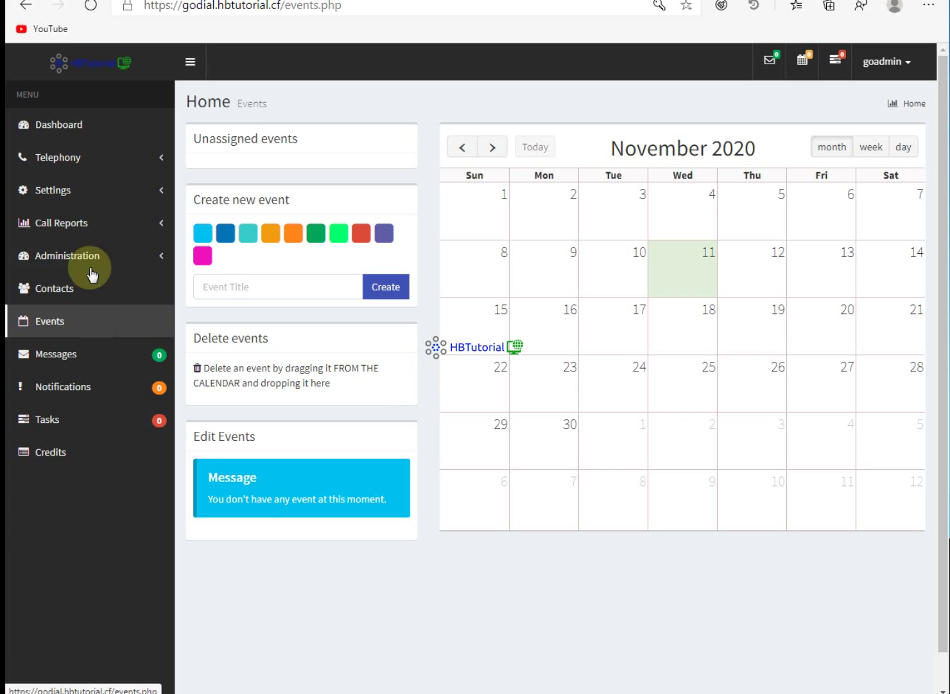
left_click(90, 271)
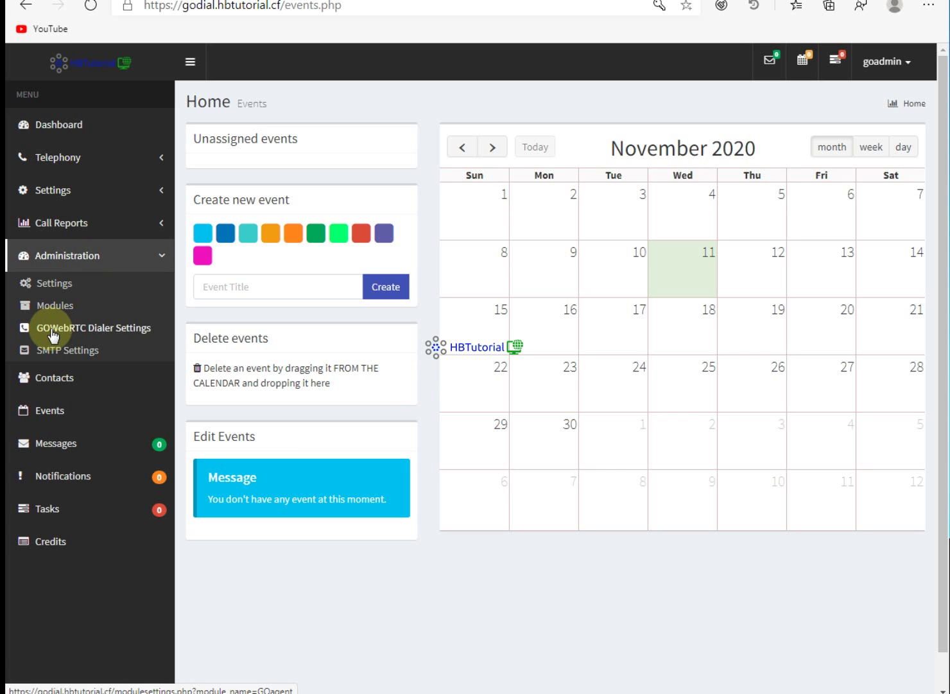
left_click(53, 334)
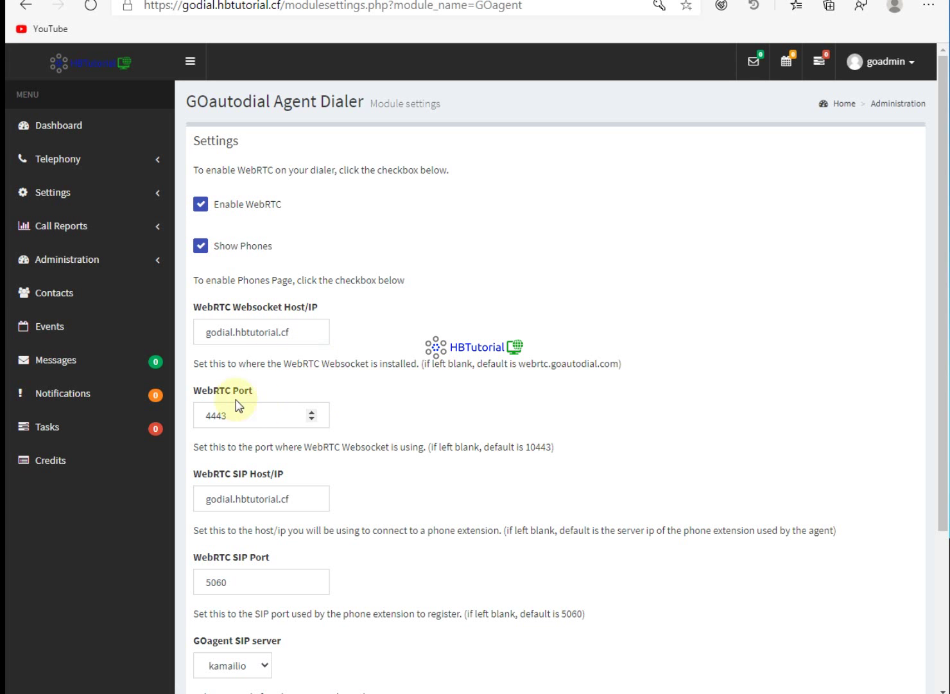
- Replace the WebRTC Port value 4443 with 8843 in the module settings
mouse_move(195, 391)
left_mouse_down()
mouse_move(252, 391)
mouse_move(237, 413)
mouse_move(199, 408)
left_mouse_up()
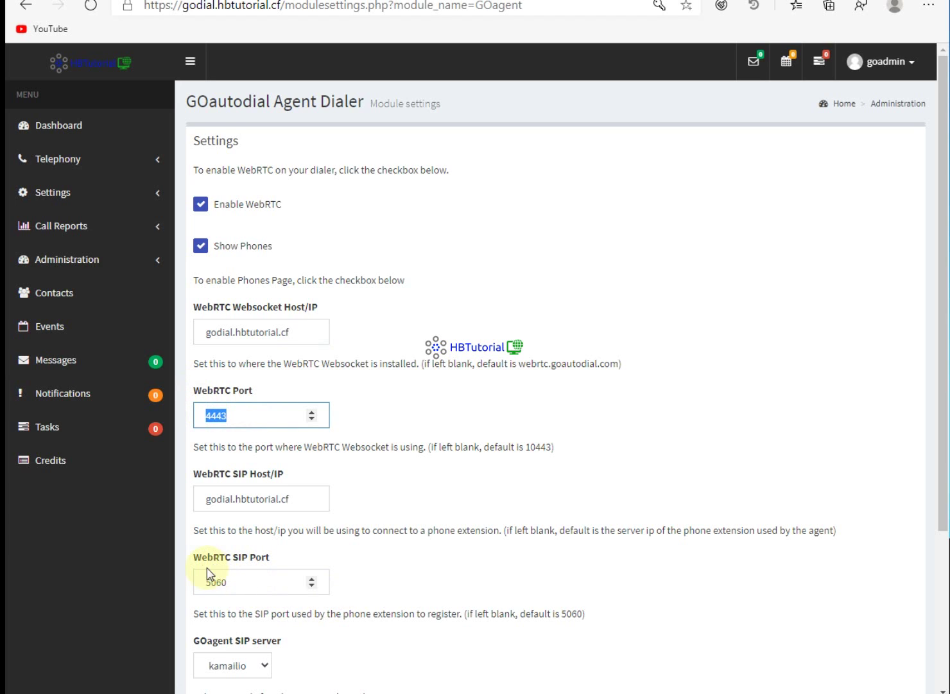
left_click_drag(249, 582, 196, 580)
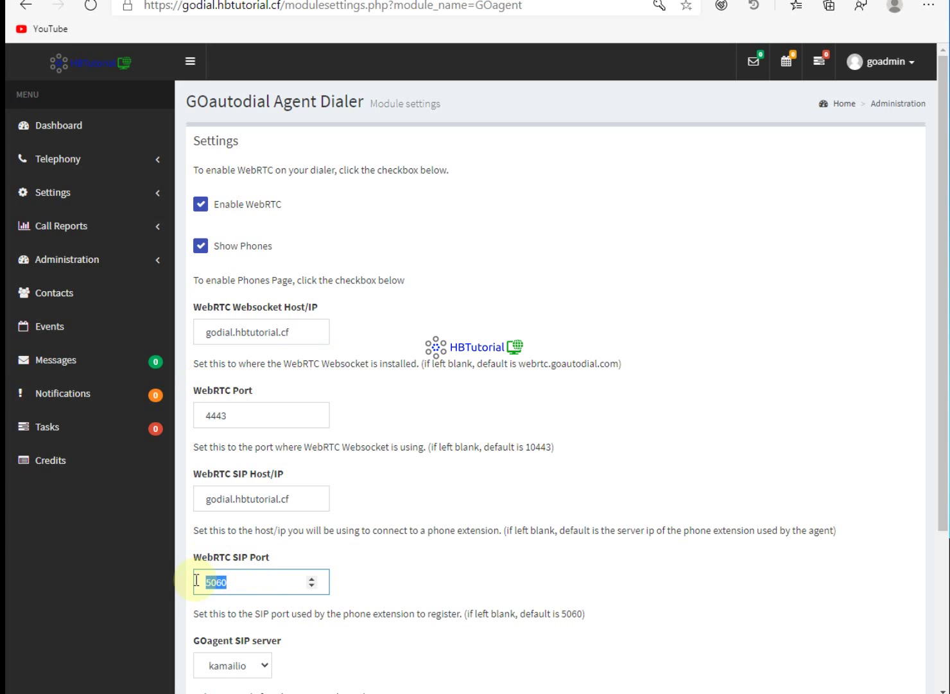
left_click(941, 158)
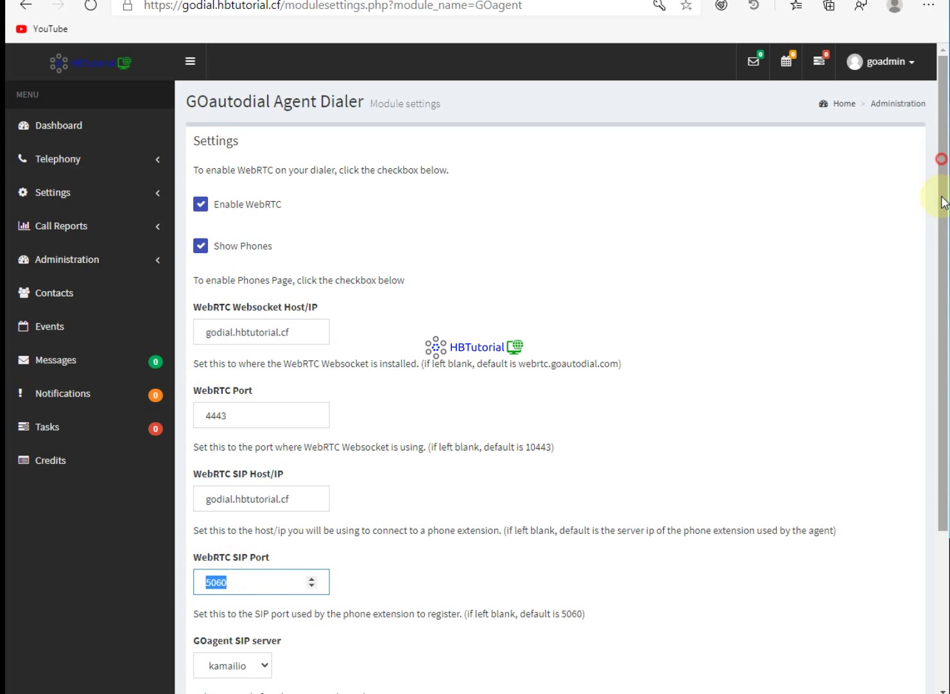
left_click_drag(942, 202, 946, 217)
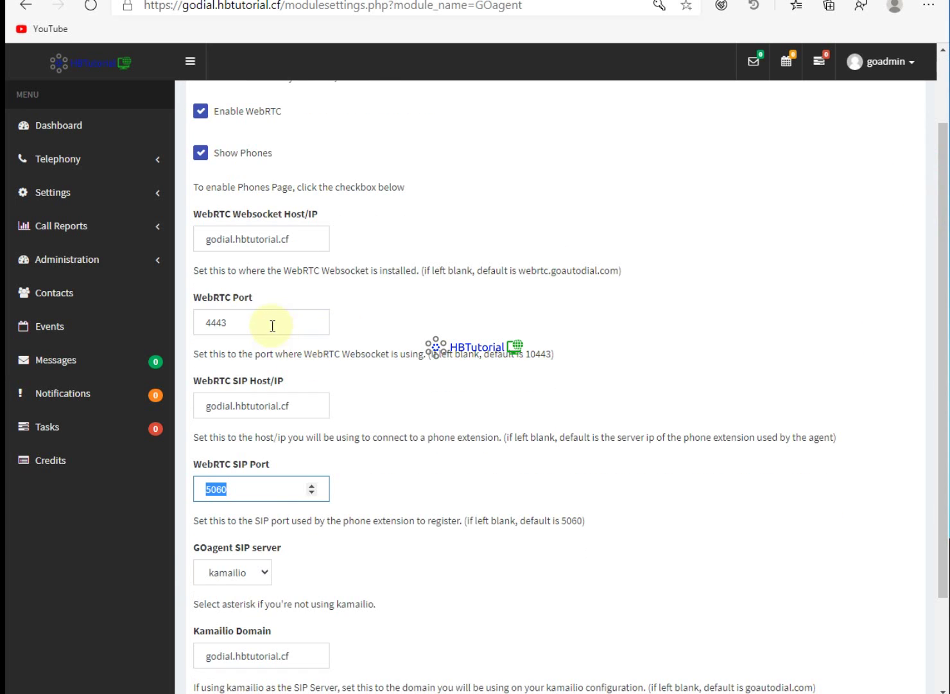
left_click_drag(272, 326, 179, 330)
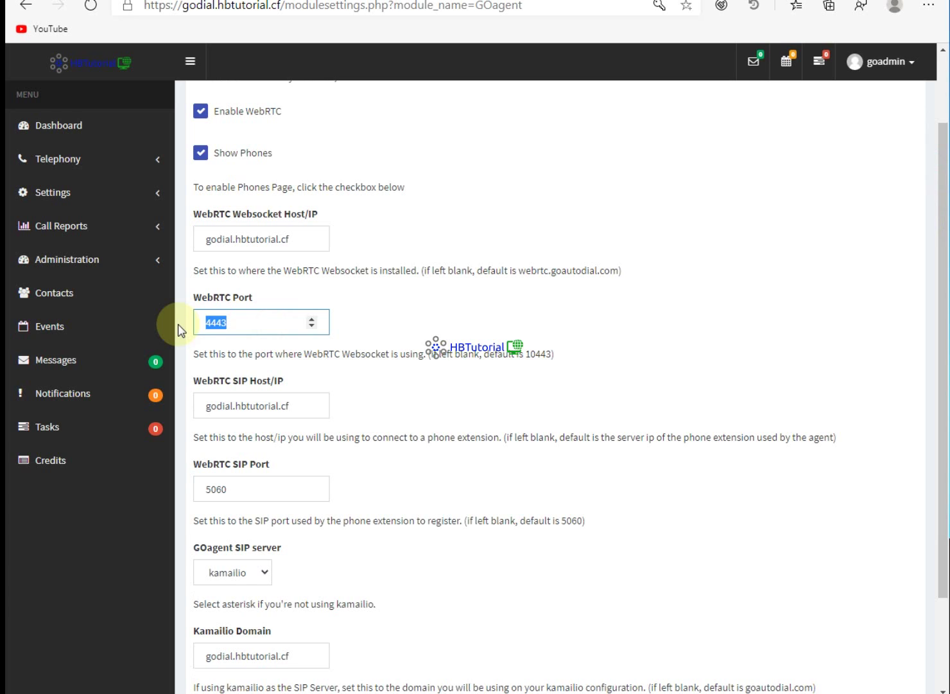
type("8843")
- Start a Notepad note headed 'Webrt' for the WebRTC port change
left_click(244, 319)
triple_click(249, 319)
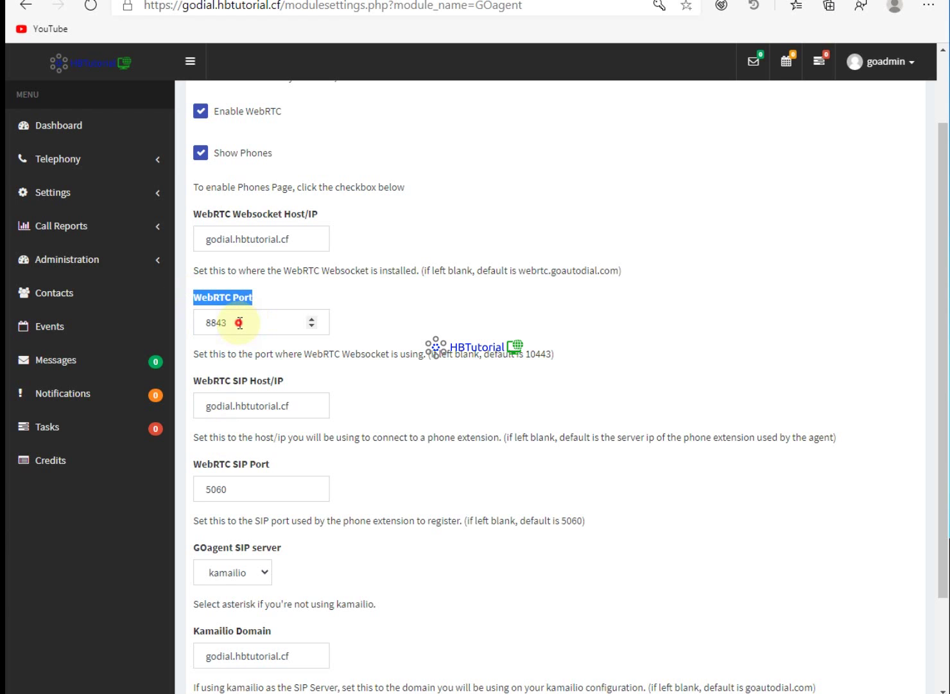
double_click(239, 323)
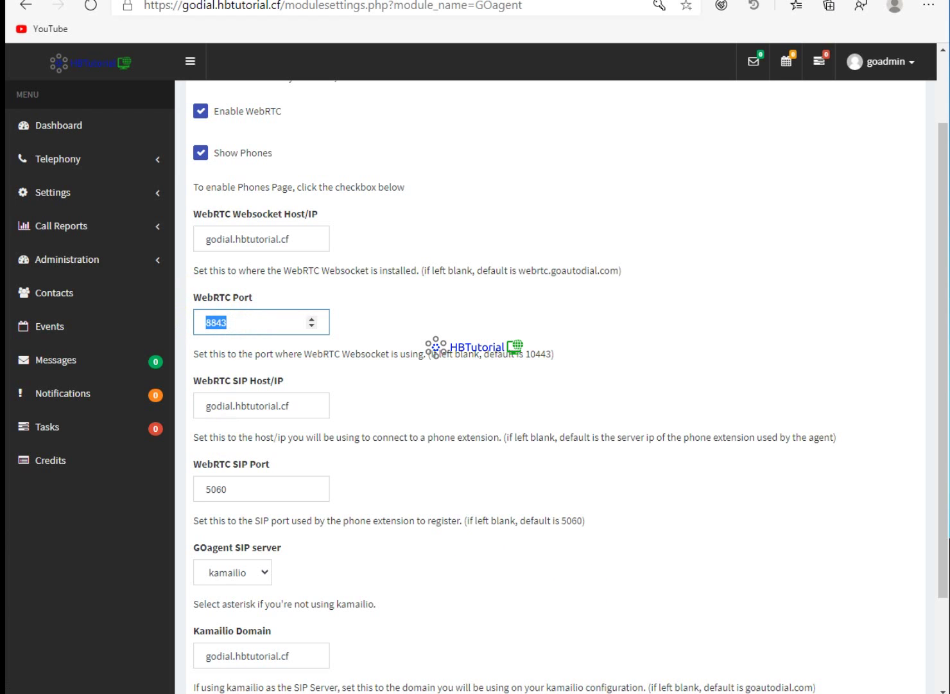
left_click(600, 692)
type("Webrt")
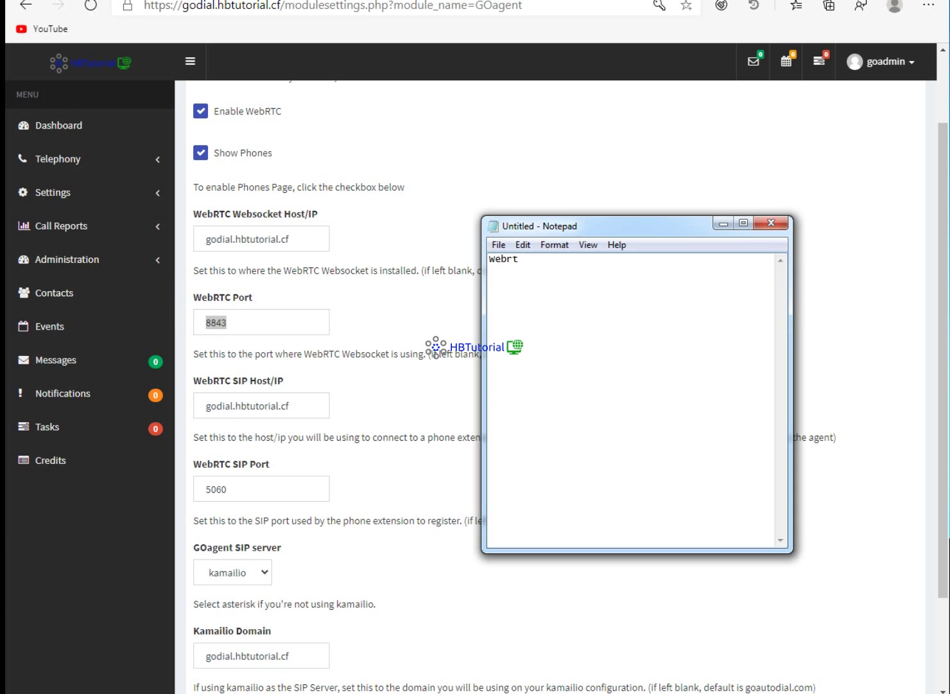
key("Return")
- Record '4443 to 8843' and the SIP port entry '5060 - 6090' in the note
type("4443")
type(" to")
type(" 8843")
type("Wertc")
type(" Sip port ")
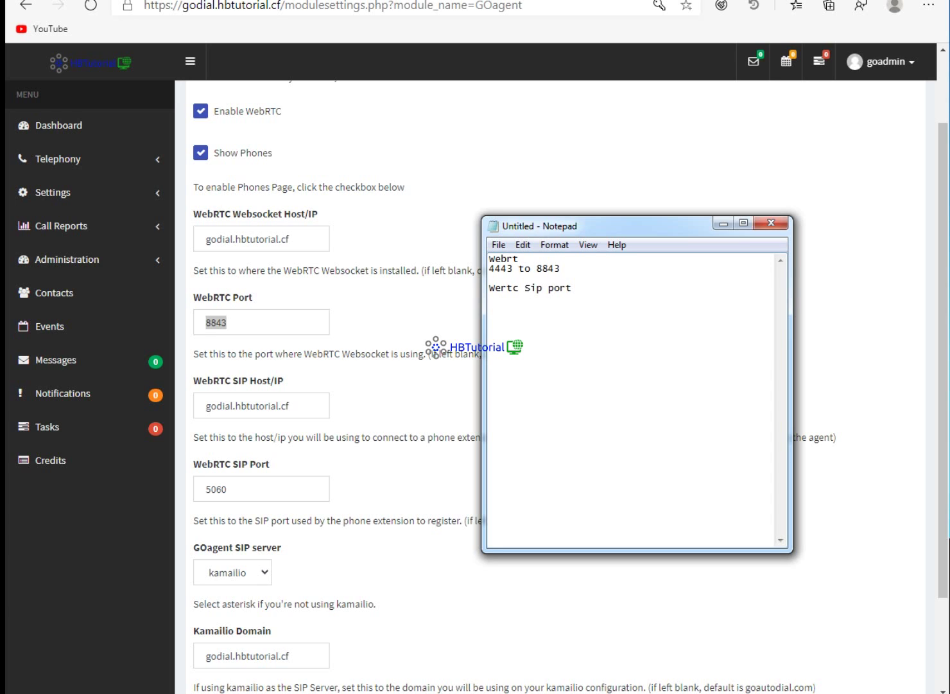
type("5060")
type("- 70")
key("BackSpace")
key("BackSpace")
type("5")
key("BackSpace")
type("6090")
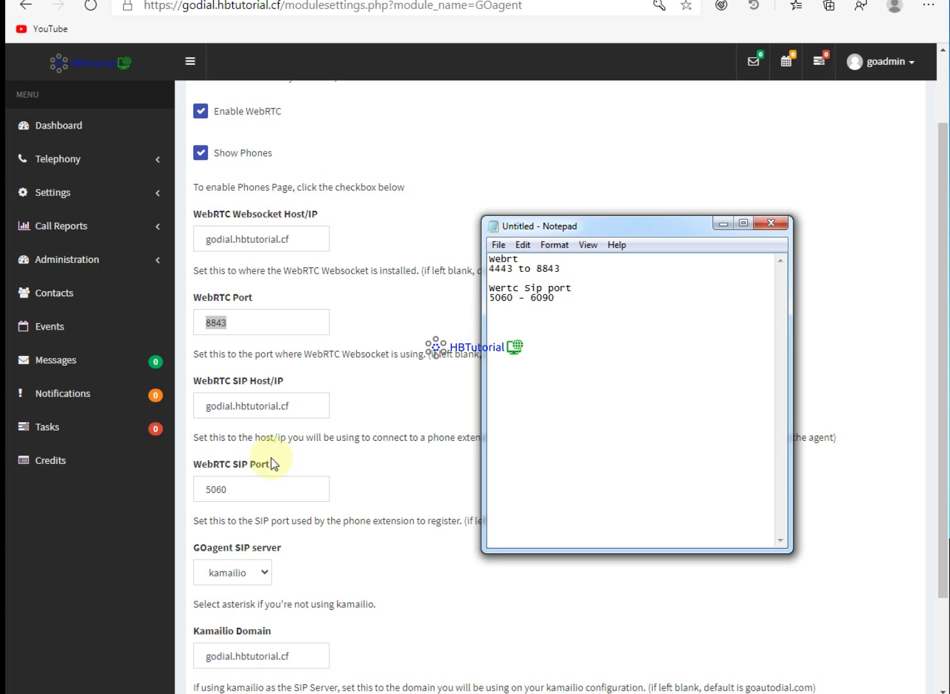
- Change the WebRTC SIP Port from 5060 to 6090 and save the module settings
left_click(242, 489)
double_click(243, 489)
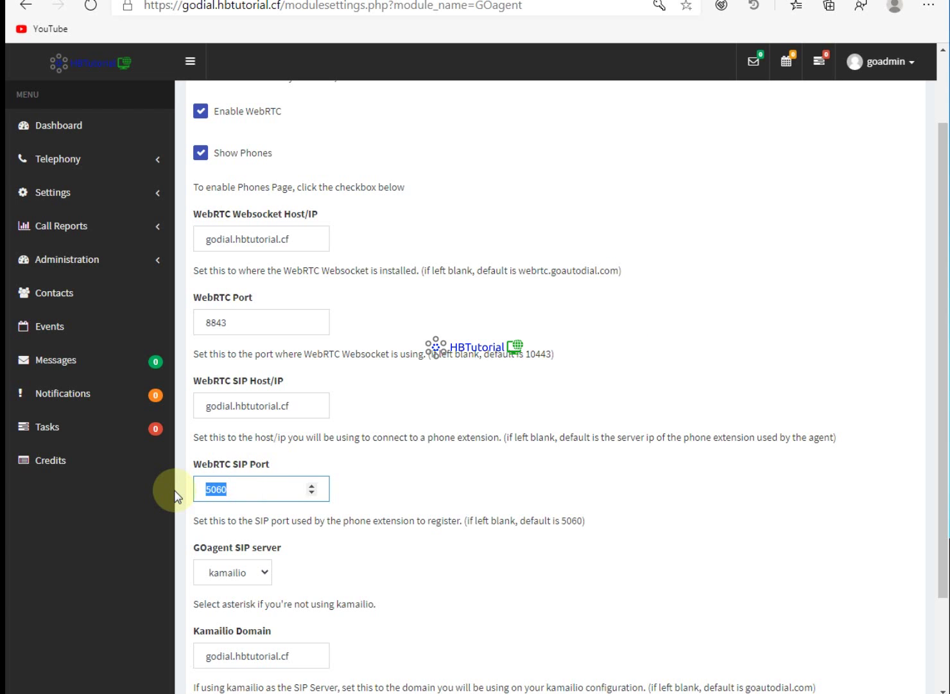
type("6090")
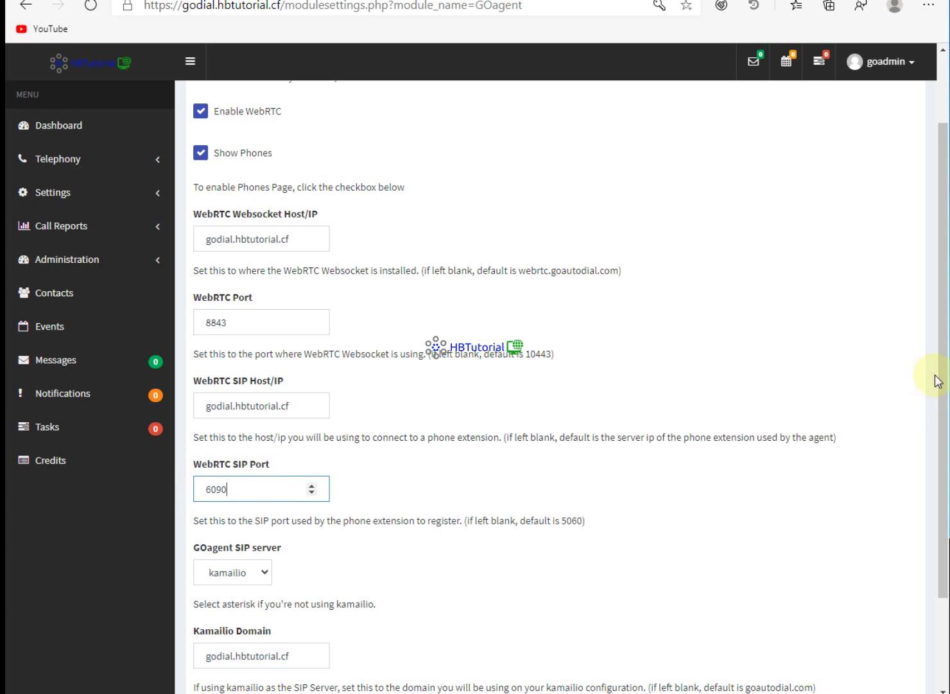
left_click(941, 379)
scroll(437, 565, "down", 2)
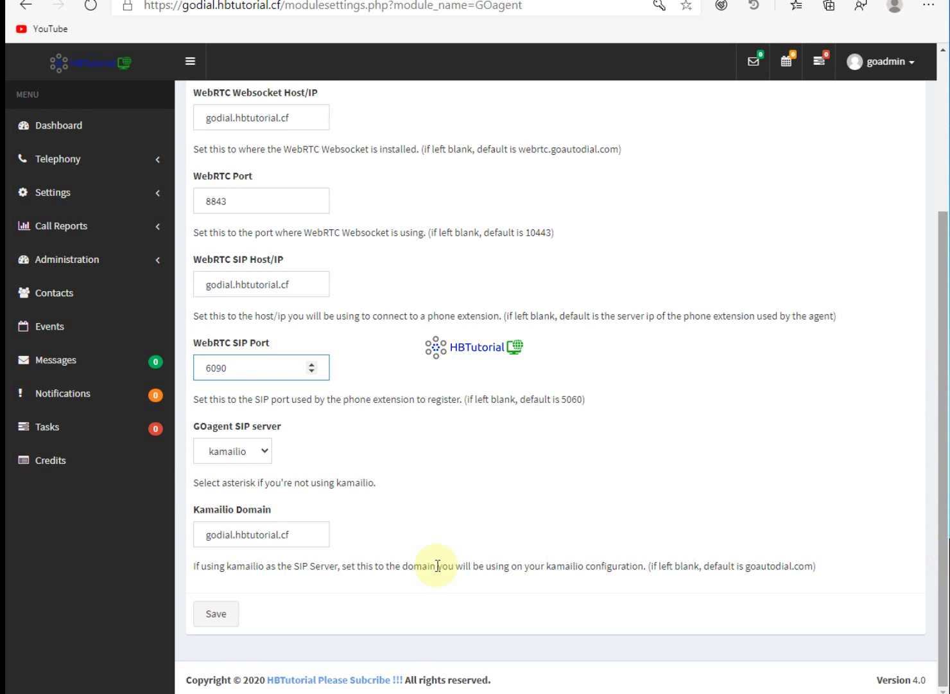
left_click(228, 612)
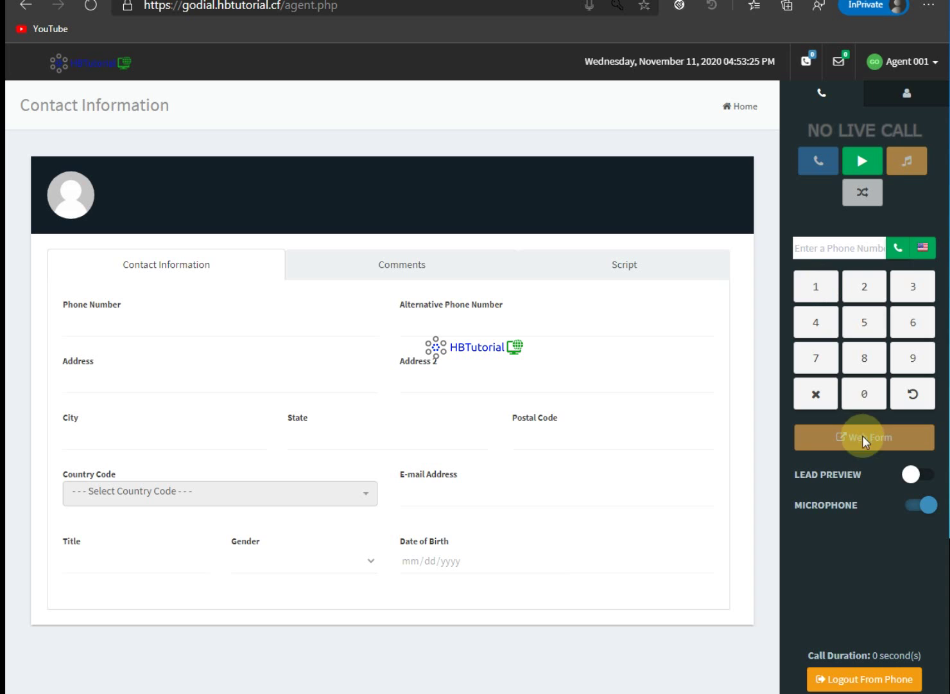
- Log the agent out of the phone, confirming with Log me out
left_click(886, 678)
left_click(509, 453)
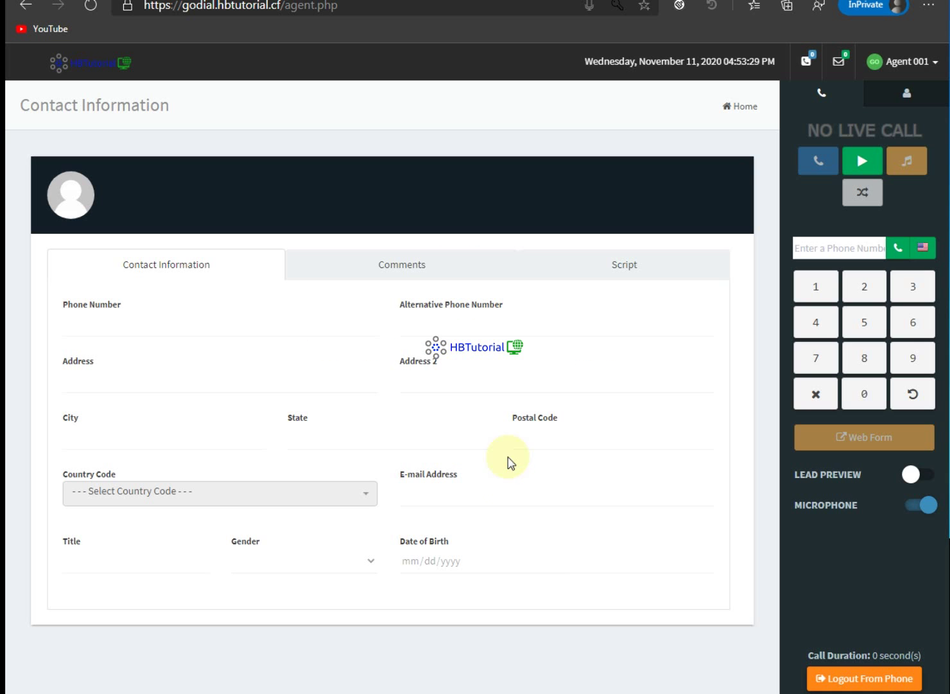
right_click(472, 671)
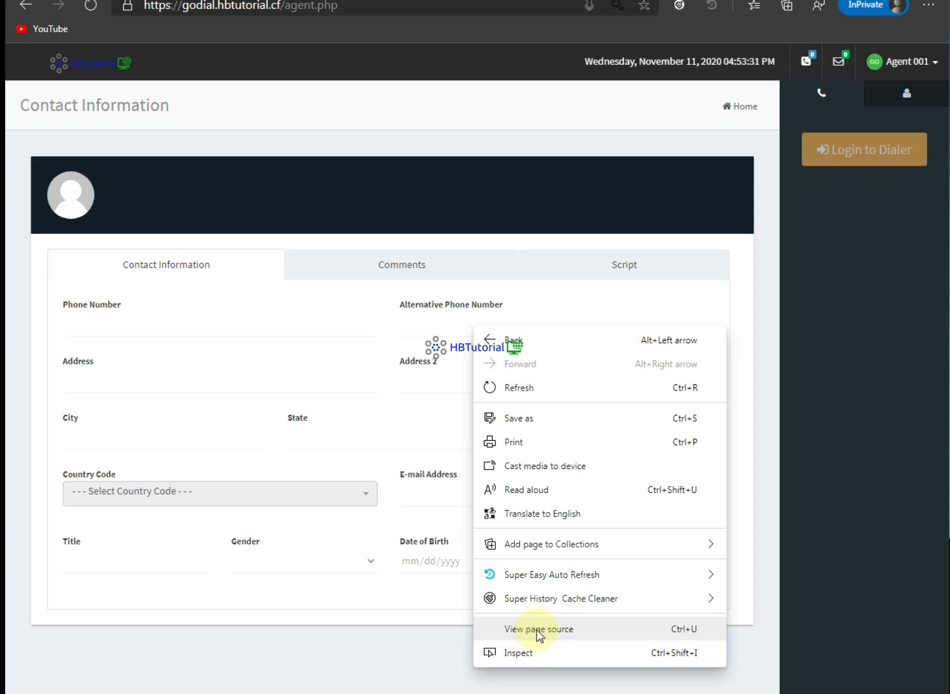
left_click(520, 652)
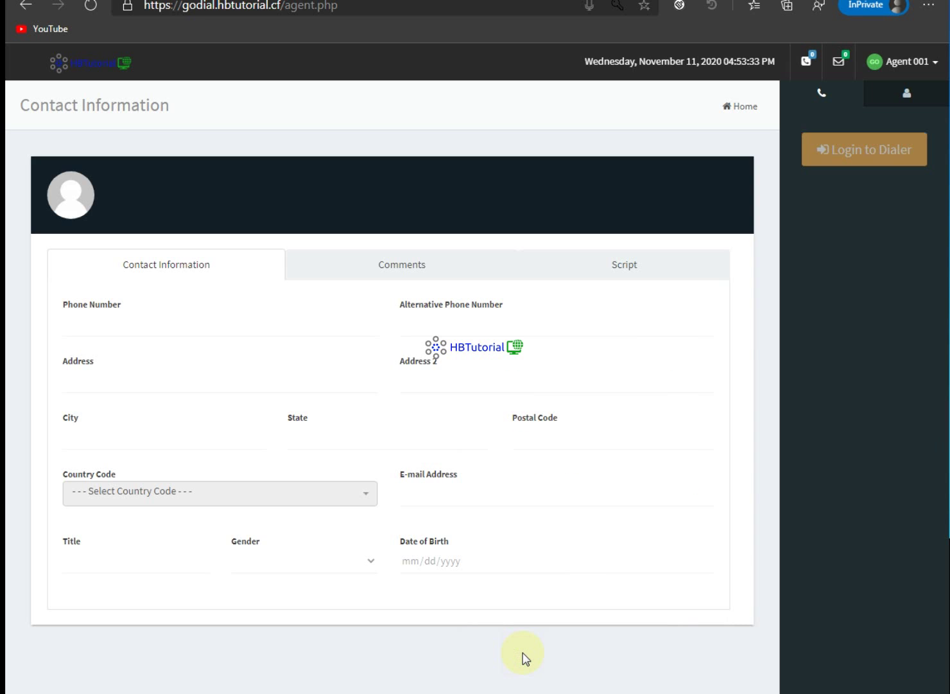
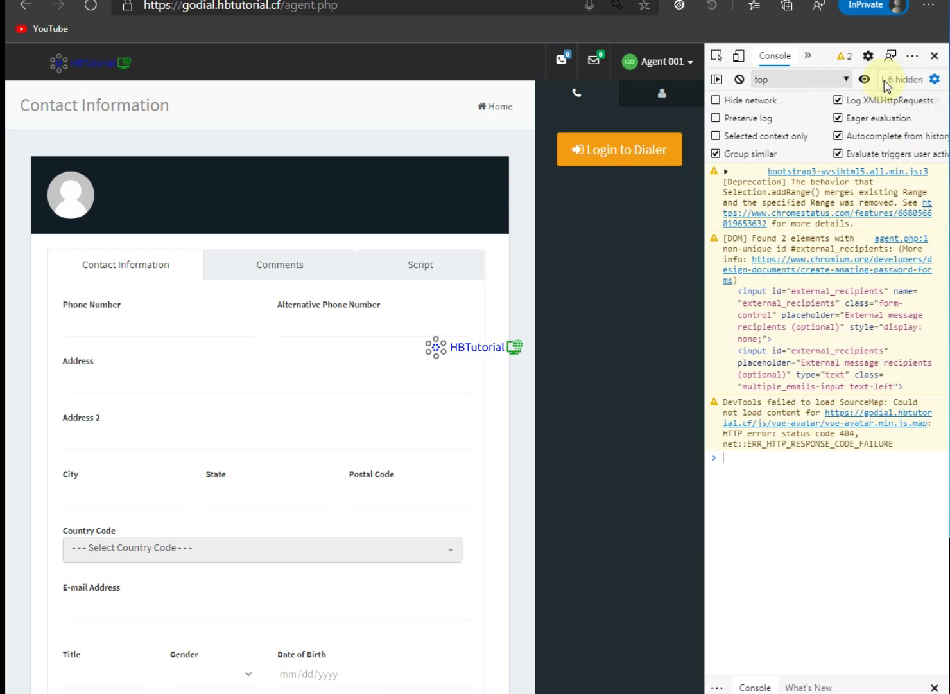
- Log the agent into the dialer on the TESTCAMP campaign
left_click(594, 163)
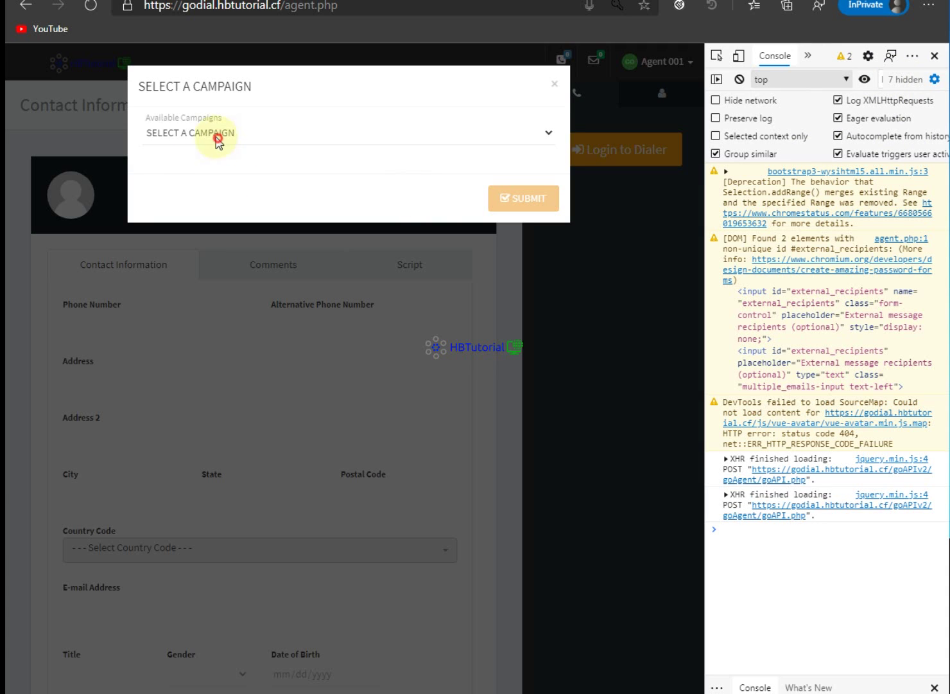
left_click(218, 140)
left_click(190, 168)
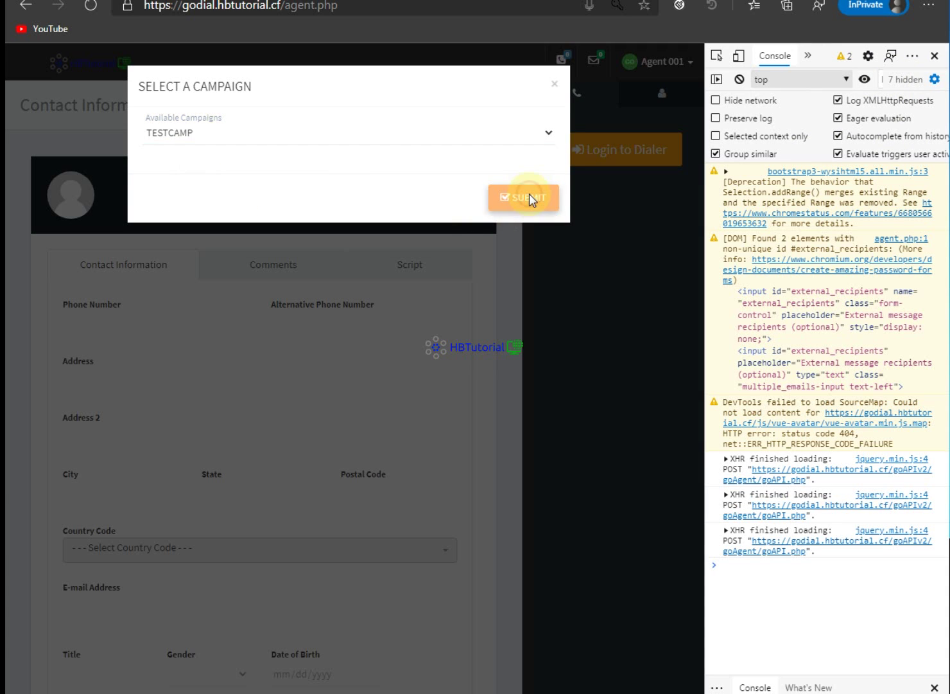
left_click(529, 196)
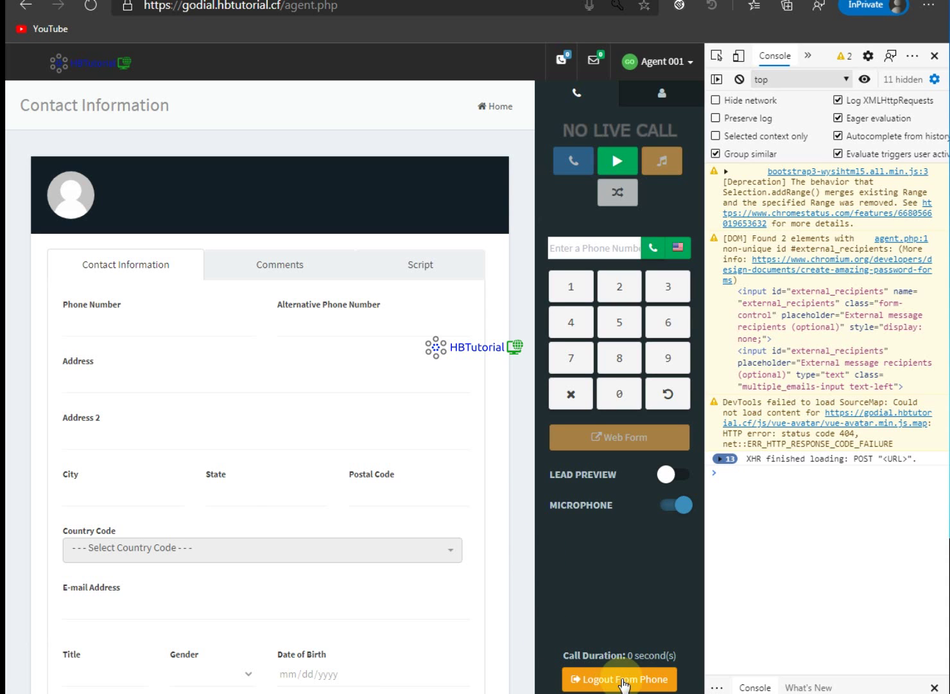
- Log the agent back out of the phone
left_click(623, 681)
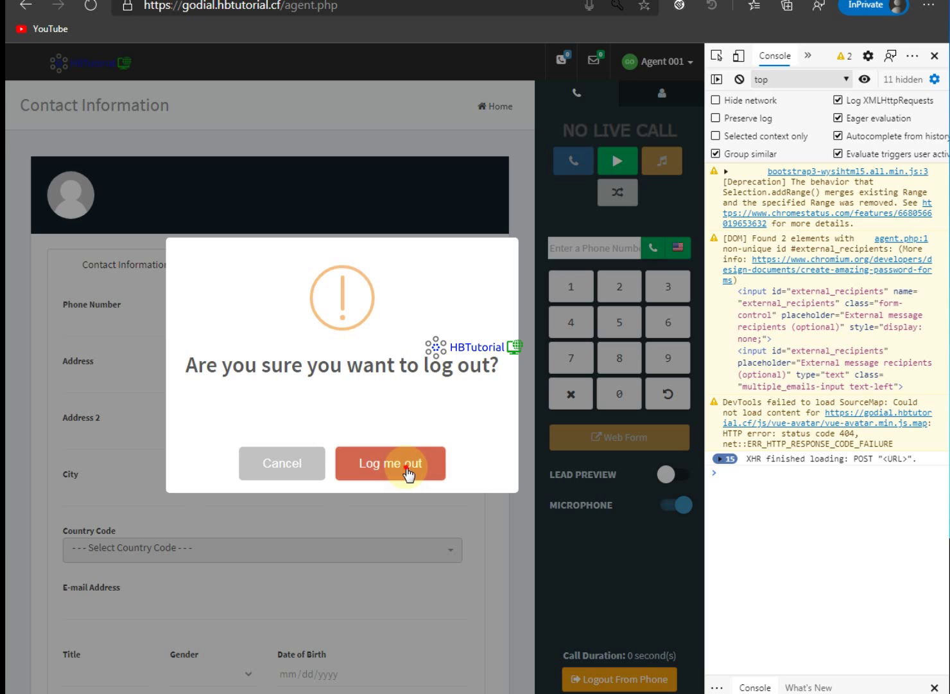
left_click(408, 471)
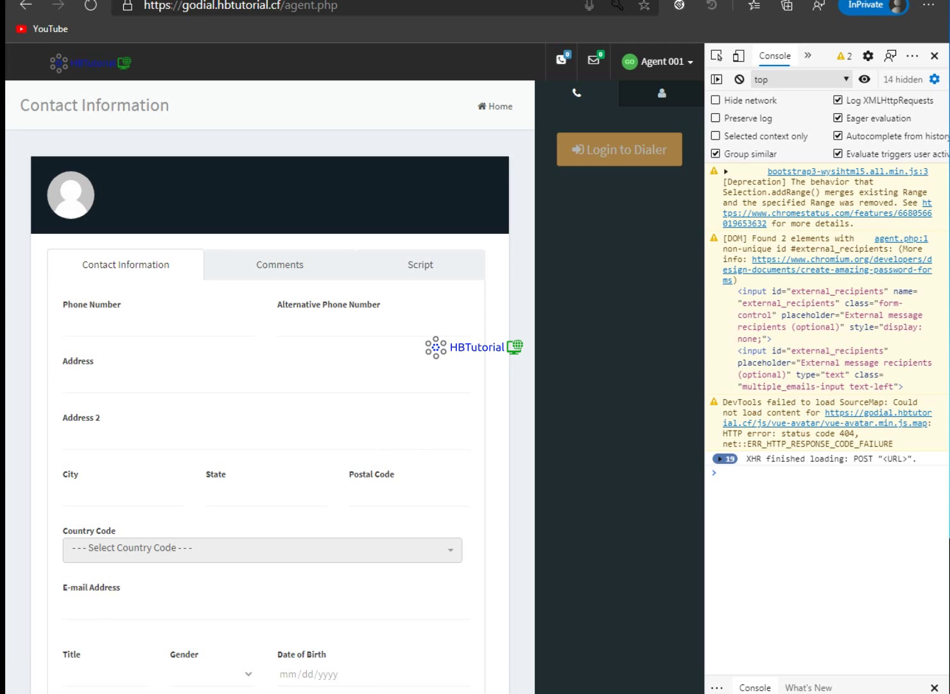
key("super")
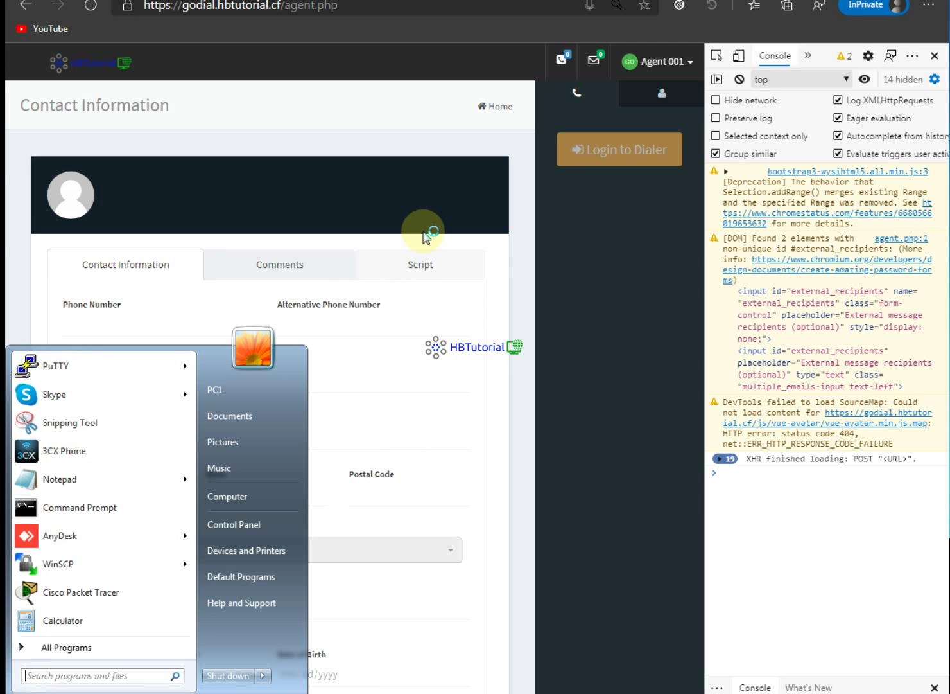
- Launch PuTTY and use the instance's public IPv4 address, 18.136.50.170, as the host name
left_click(425, 236)
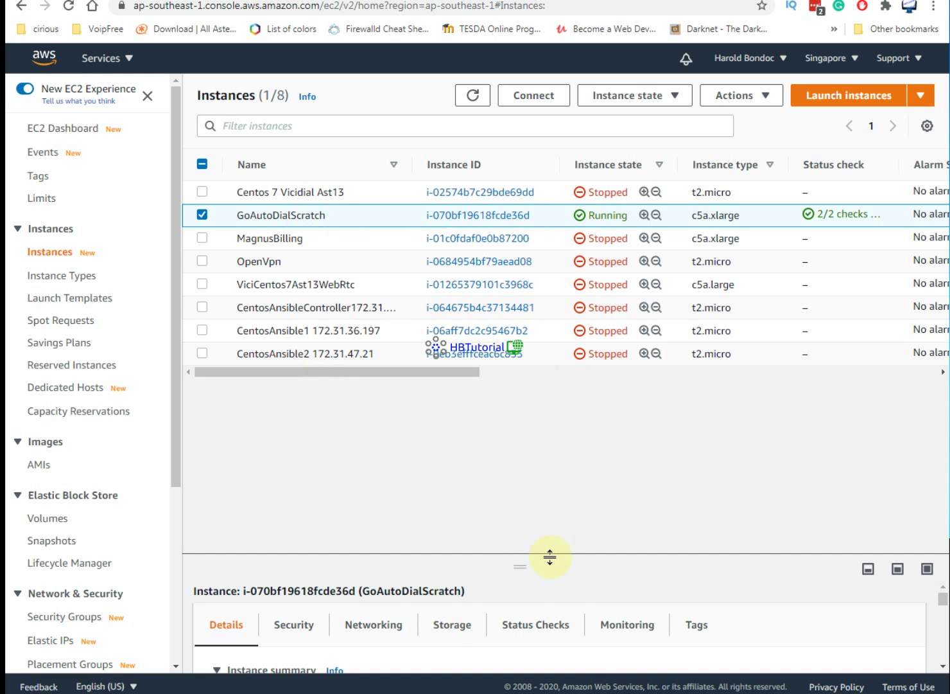
left_click_drag(550, 556, 556, 369)
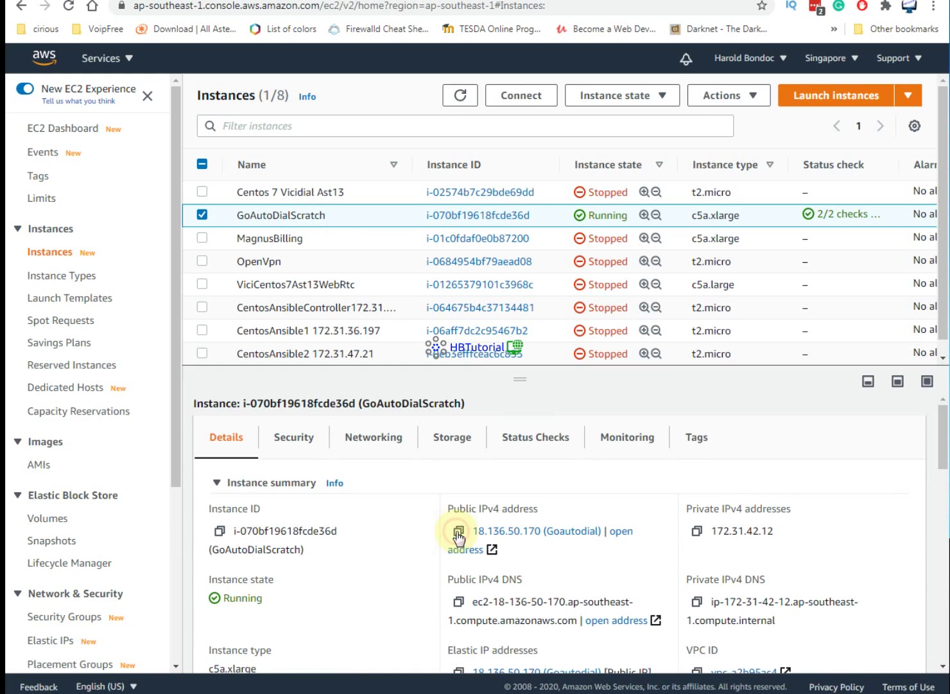
left_click(458, 532)
key("alt+Tab")
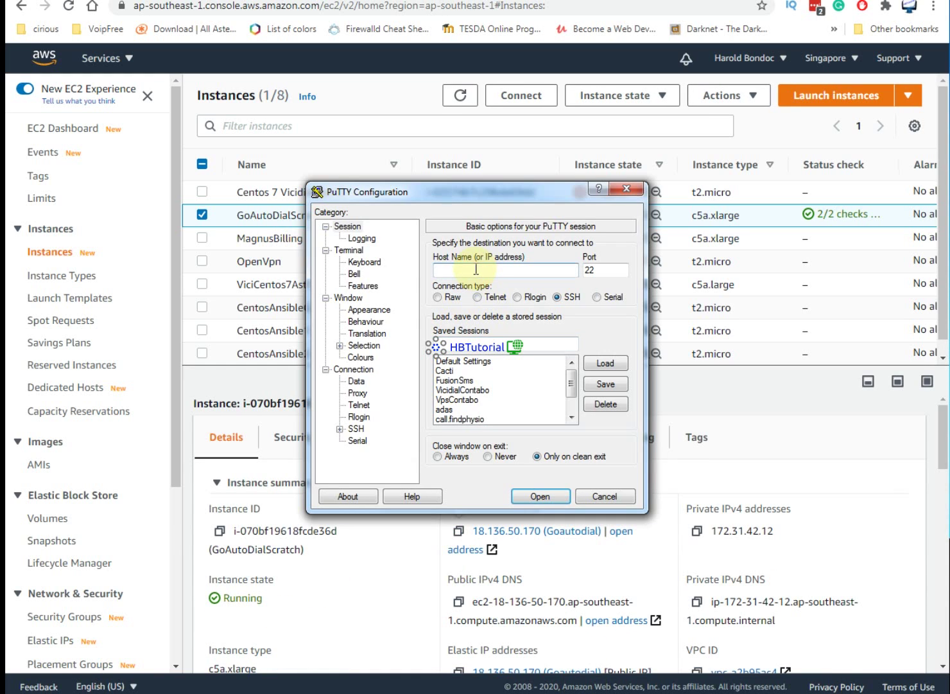
left_click(476, 269)
key("ctrl+v")
- Connect using the GoautodialHbturial private key and auto-login username centos
left_click(340, 428)
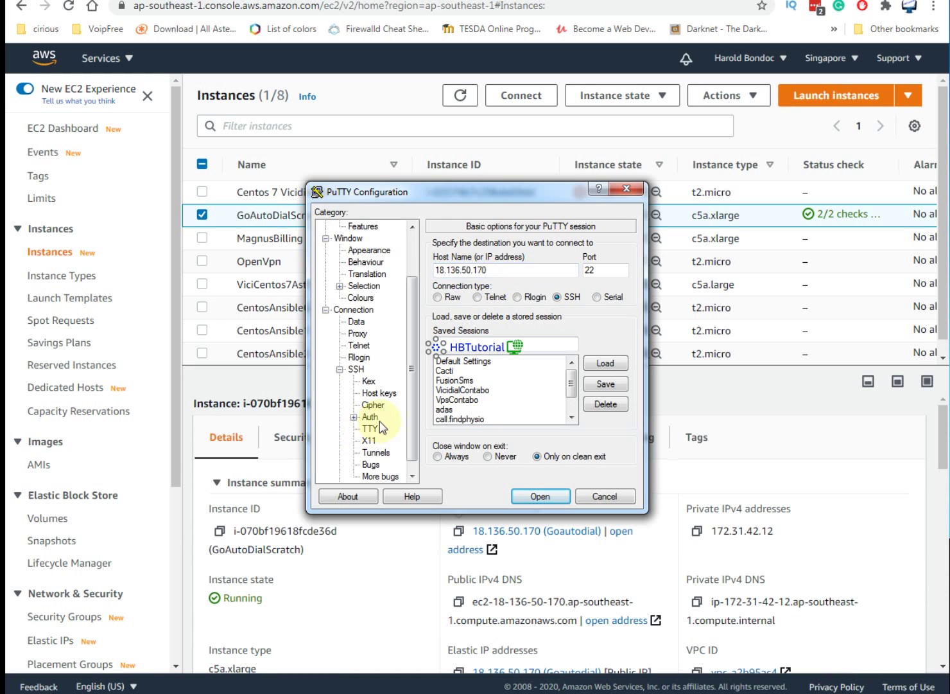
left_click(370, 416)
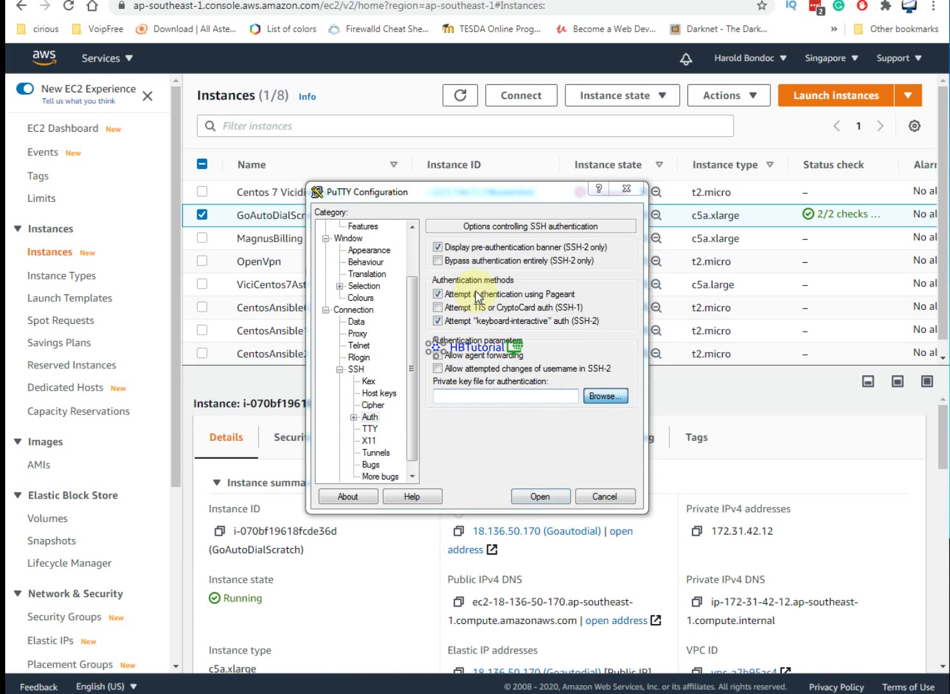
left_click(606, 395)
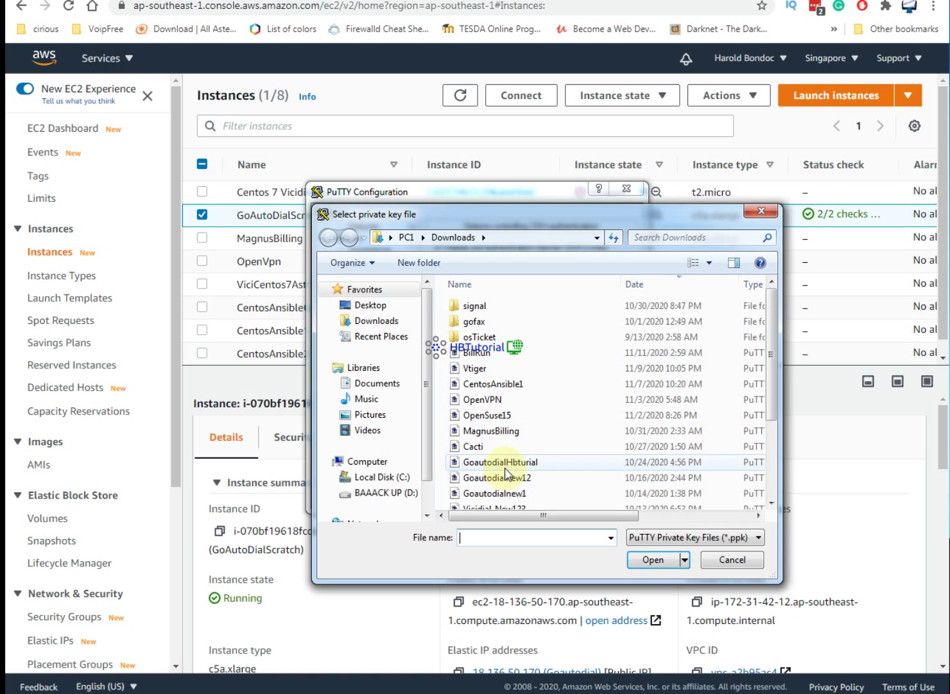
double_click(501, 462)
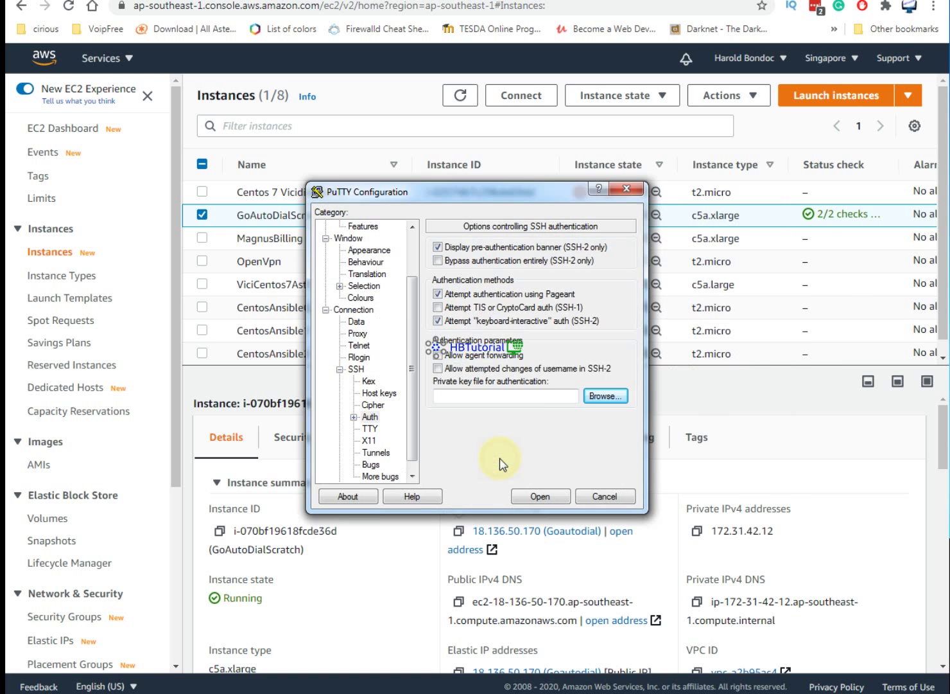
left_click(357, 322)
left_click(555, 260)
type("cen")
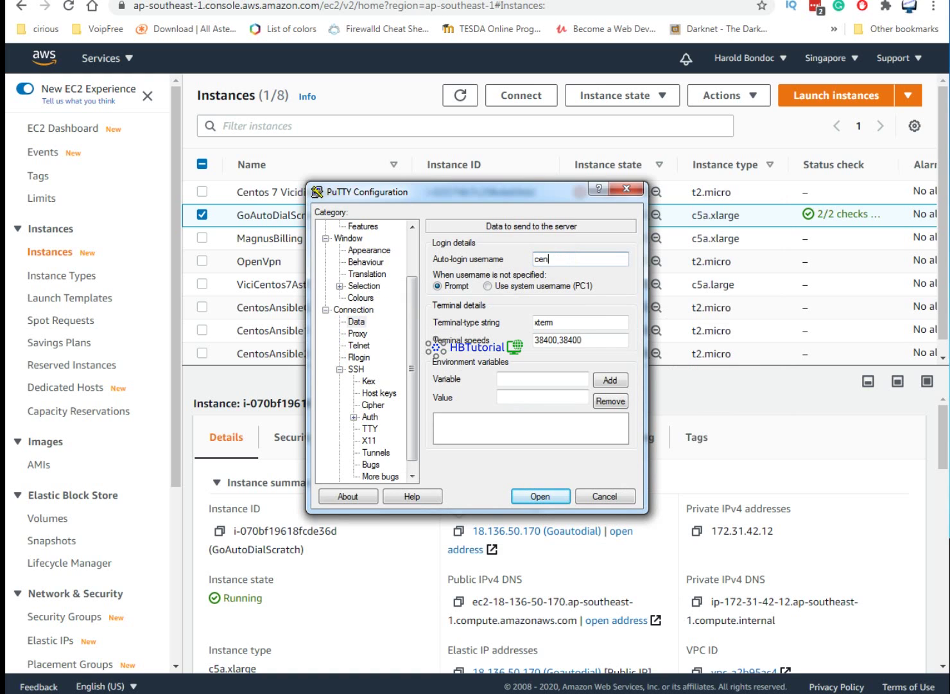
type("tos")
key("Return")
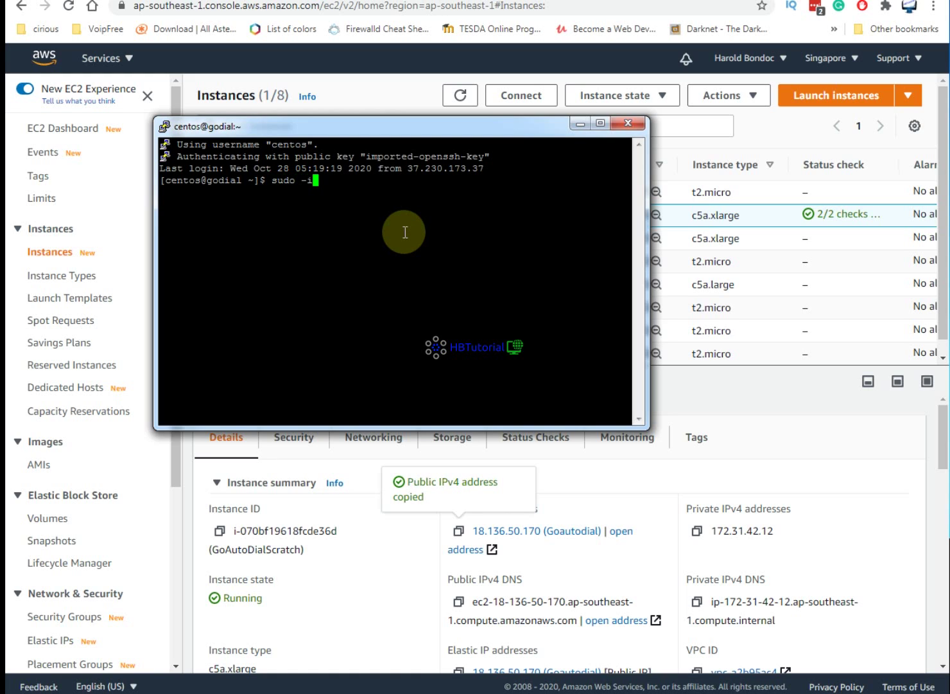
- As root, attach to the Asterisk console with asterisk -rvvvvvvv and run reload
type("sudo -i")
key("Return")
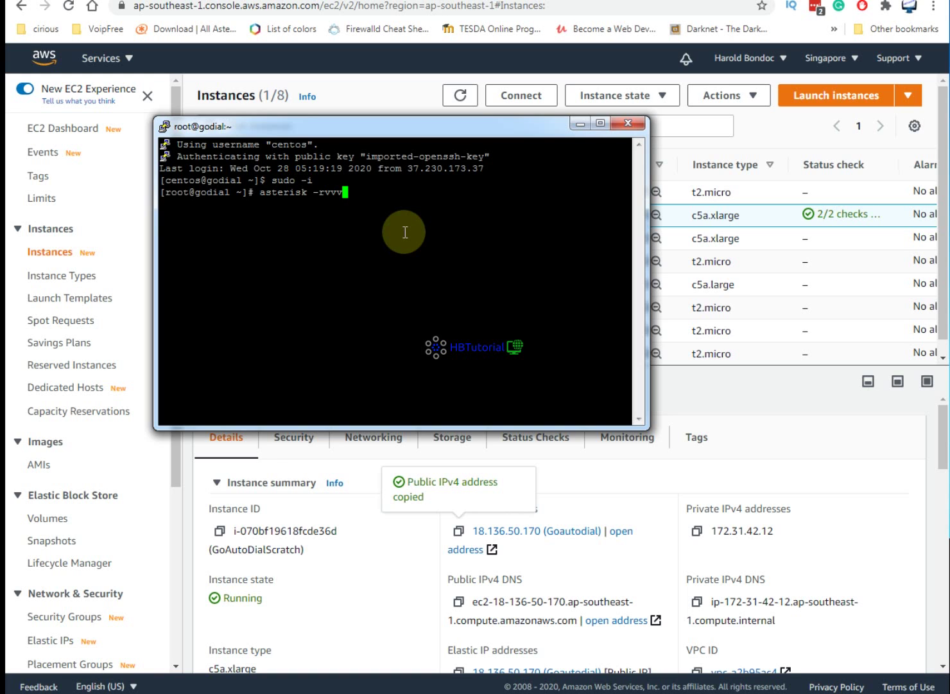
type("asterisk -rvvvvvvv")
key("Return")
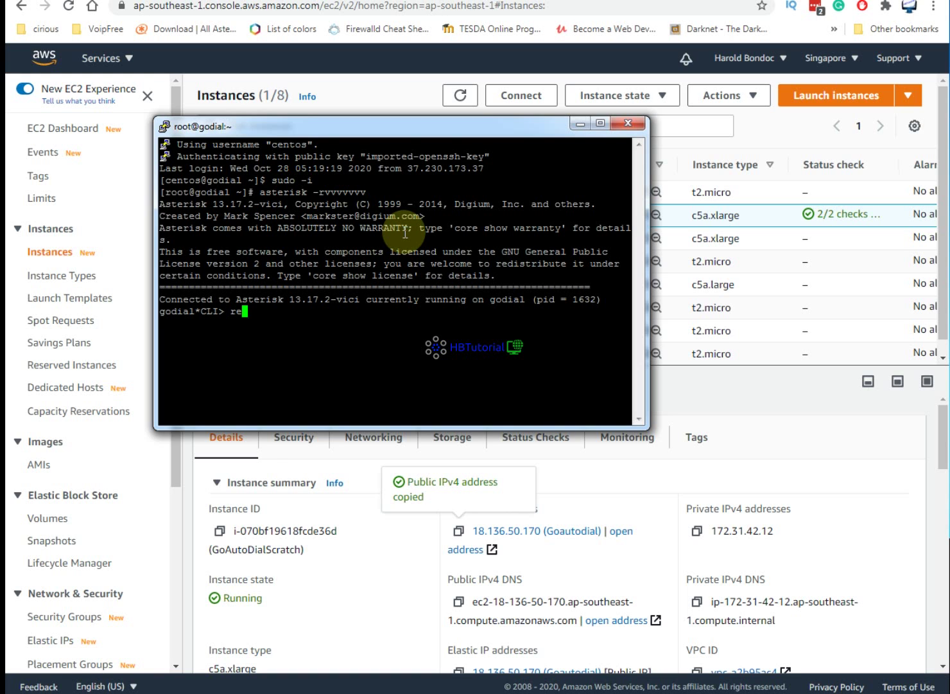
type("reload")
key("Return")
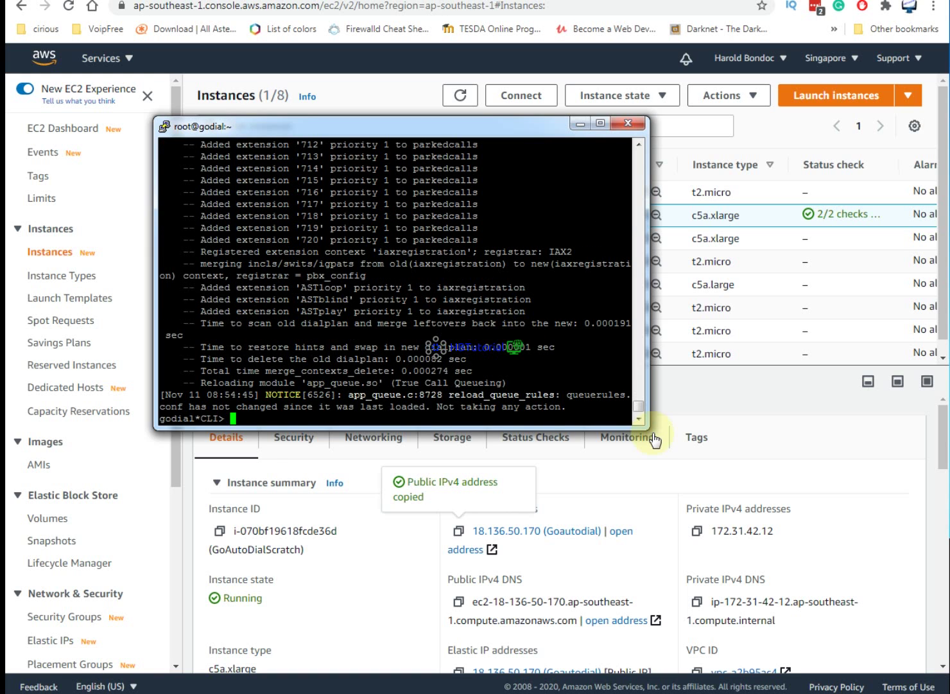
- Enlarge the PuTTY terminal window, then return to the GOautodial browser page
left_click_drag(649, 427, 949, 429)
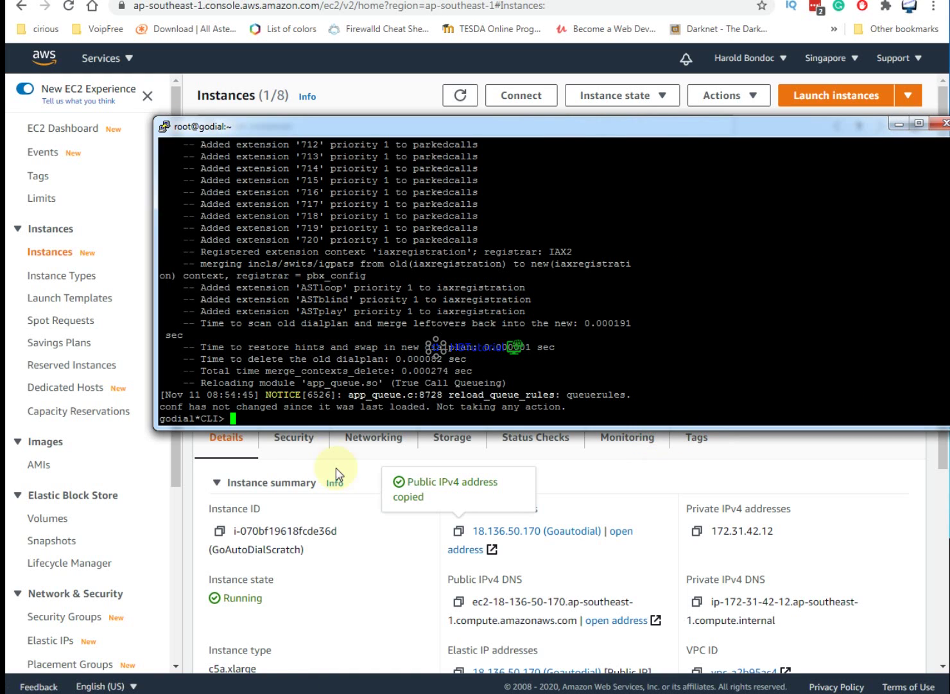
left_click_drag(162, 426, 5, 665)
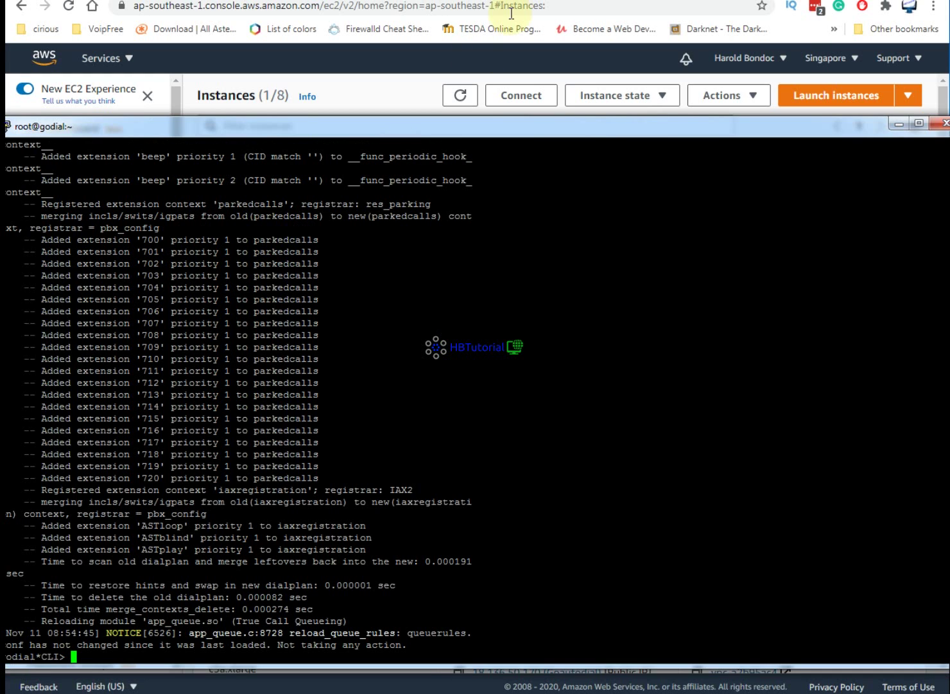
left_click_drag(868, 116, 868, 45)
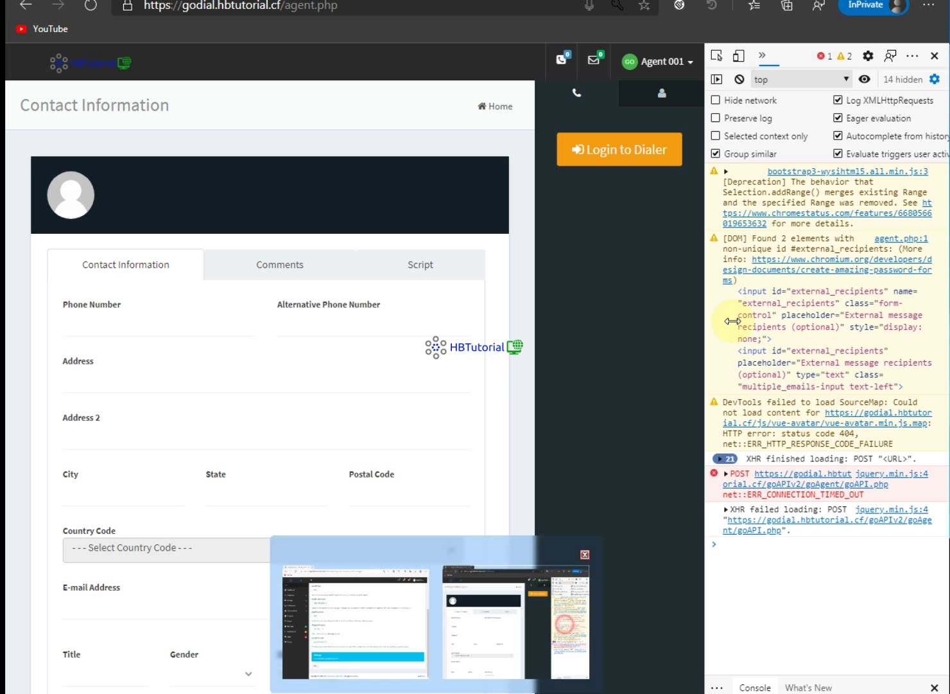
left_click(562, 633)
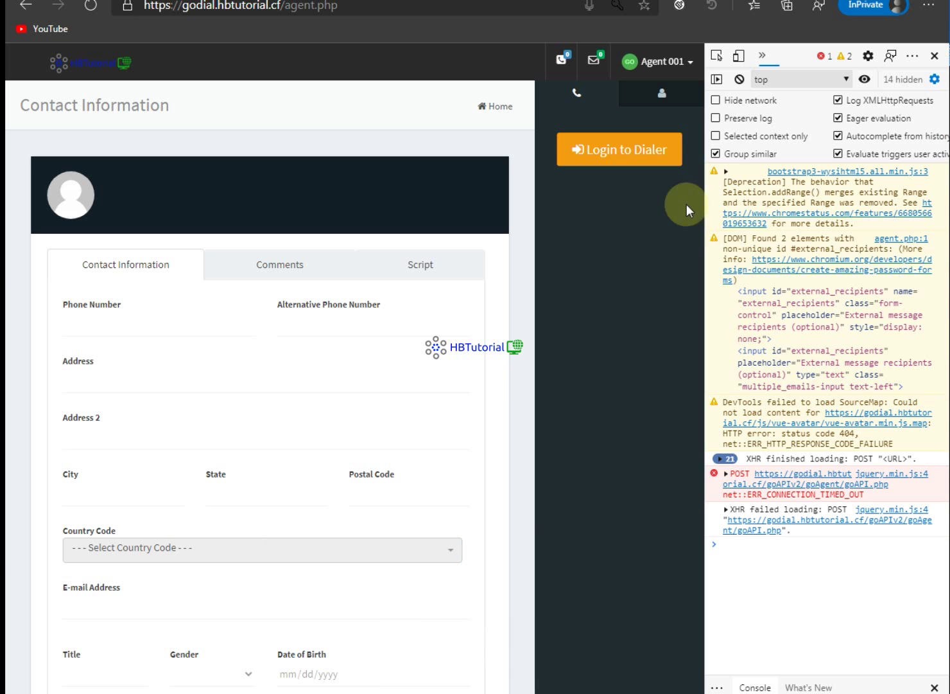
- Log out of the current agent session from the profile panel
left_click(659, 93)
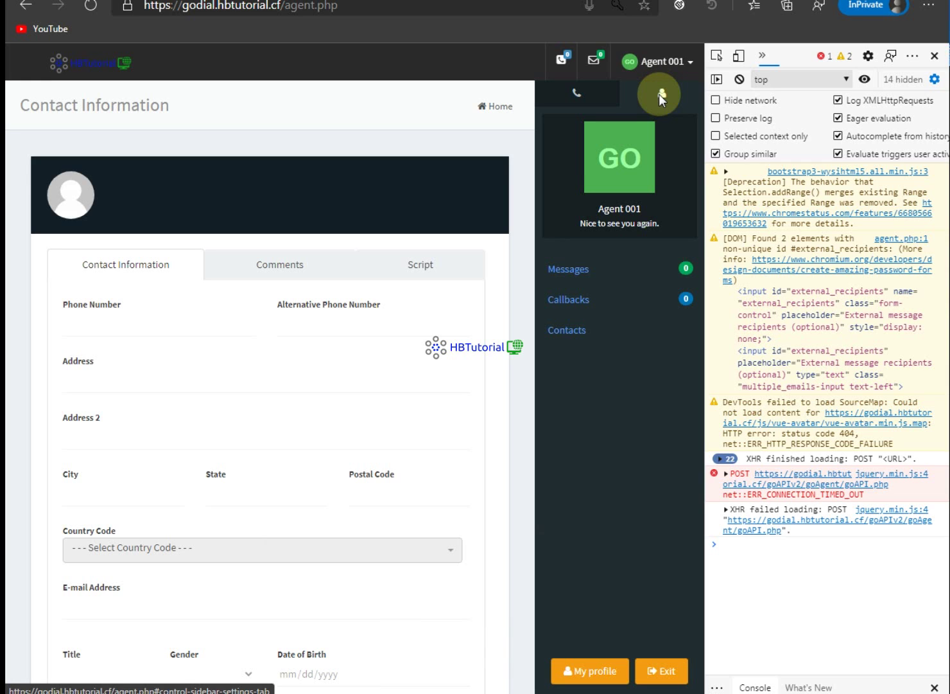
left_click(661, 671)
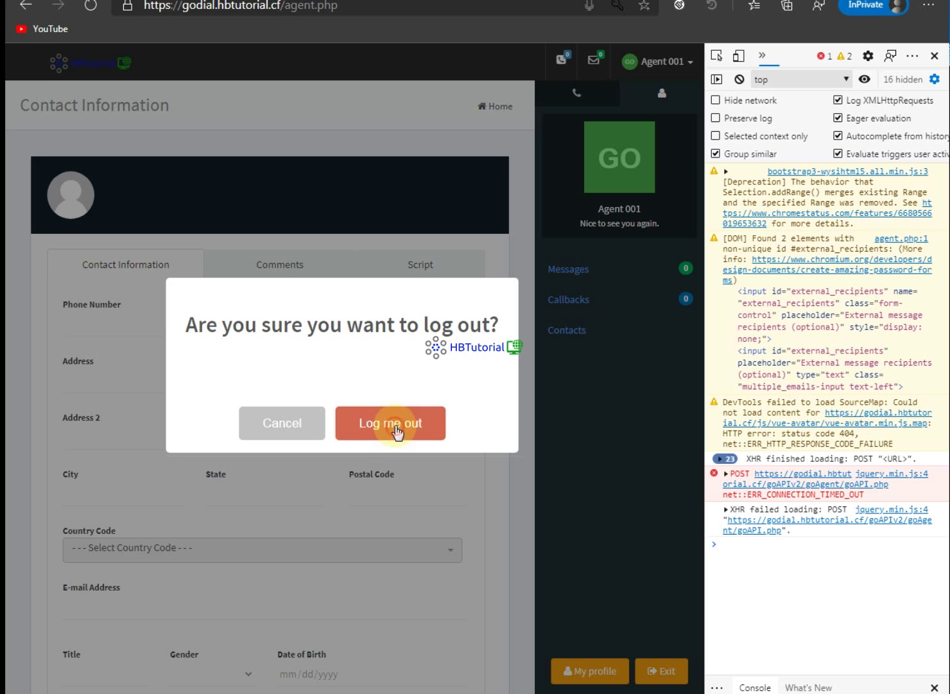
left_click(417, 420)
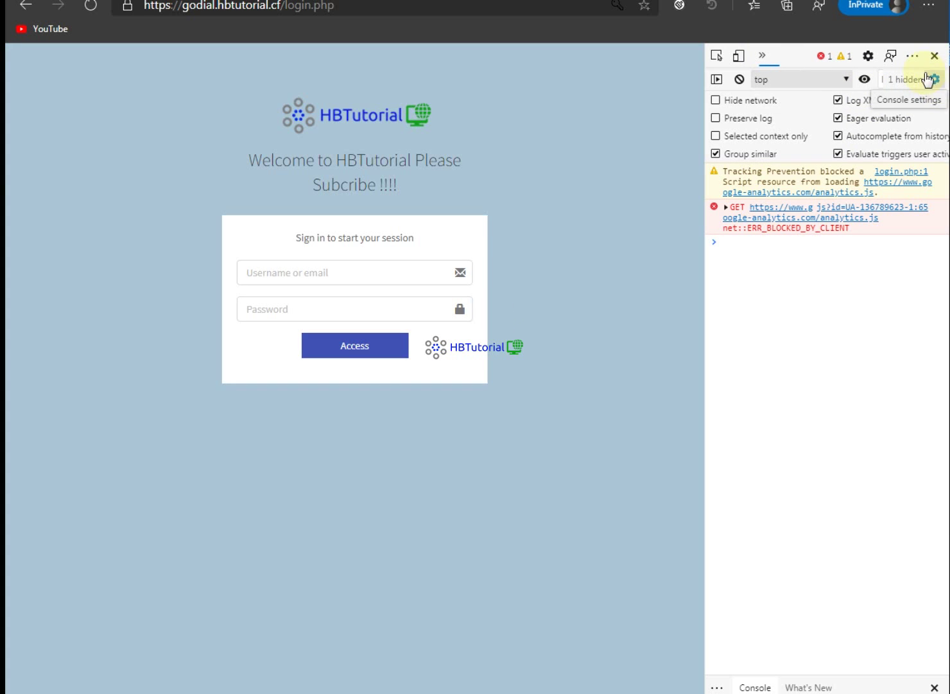
- Sign in again with the agent's username and password
left_click(321, 282)
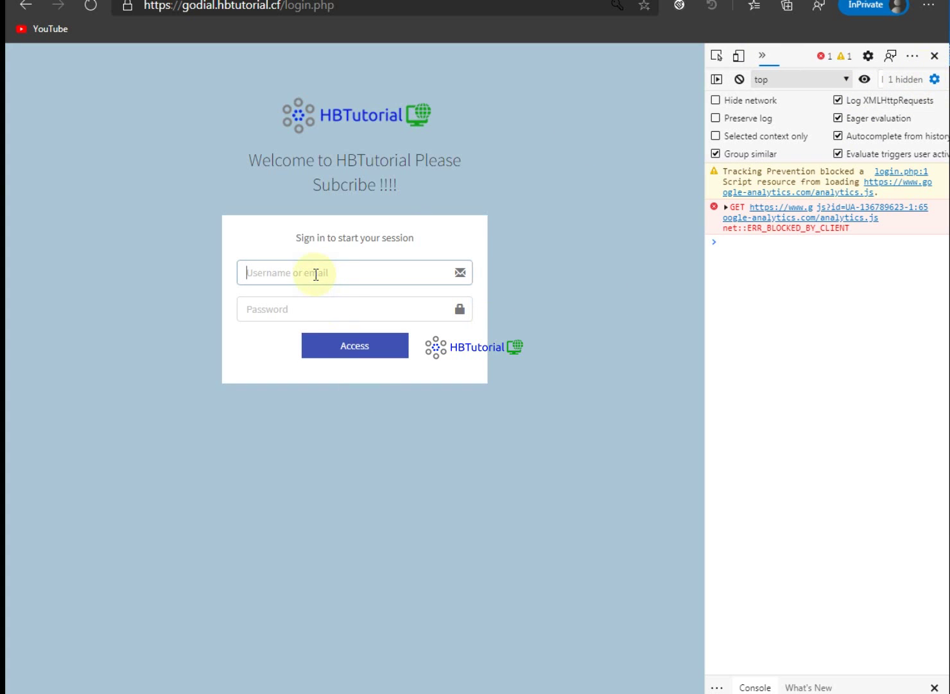
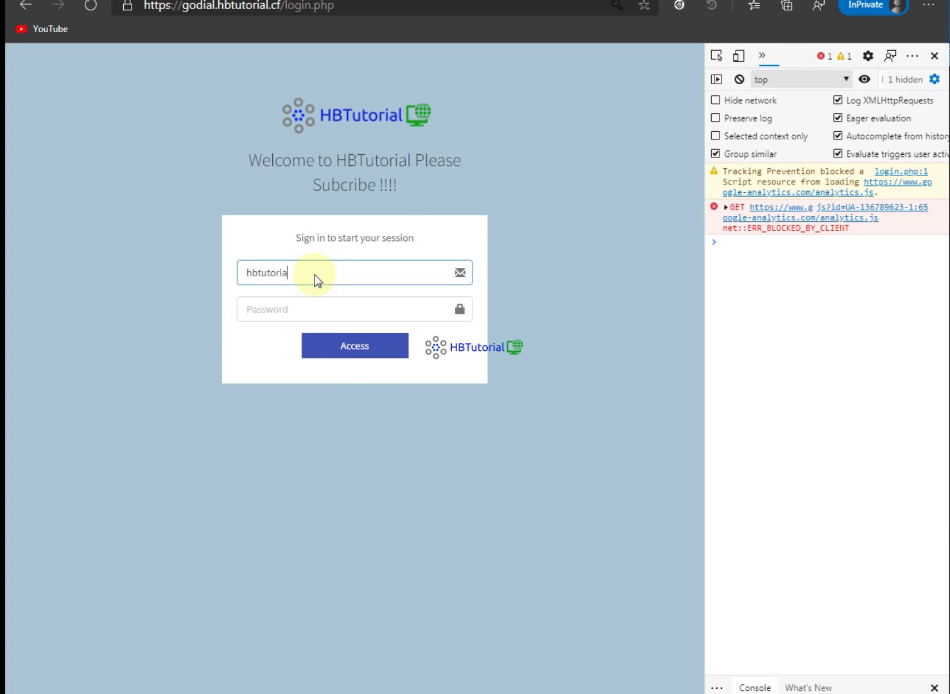
key("Tab")
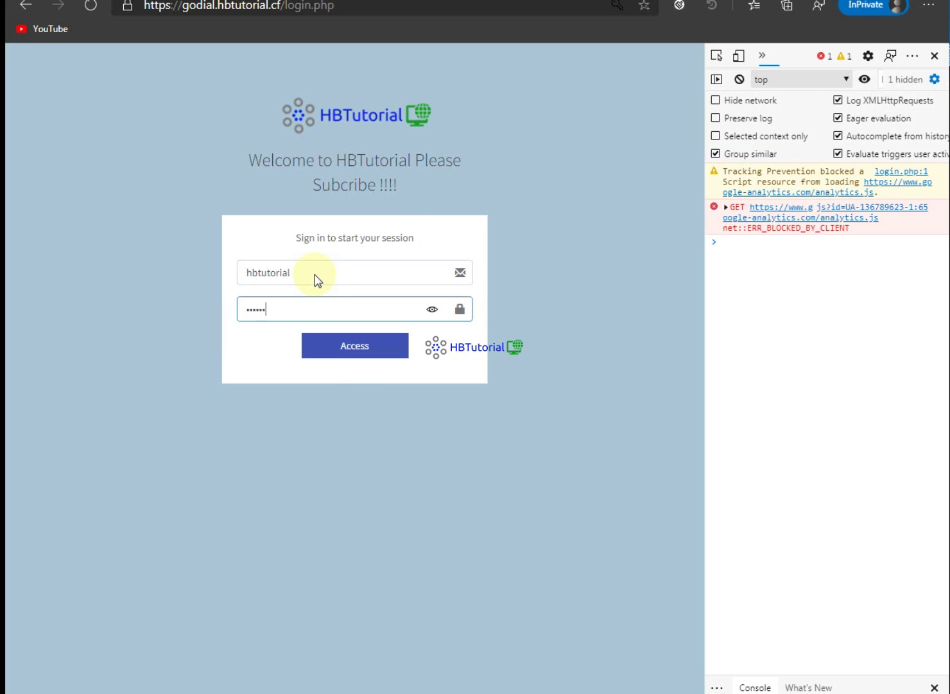
left_click(339, 346)
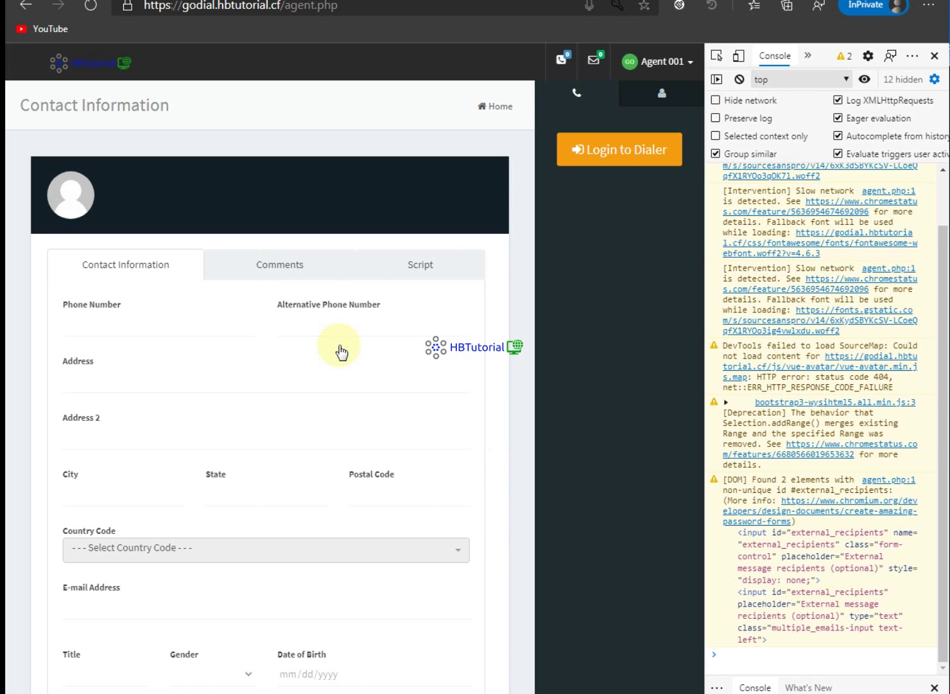
- Log into the dialer on TESTCAMP and expand the refused port 8843 WebSocket error
left_click(596, 151)
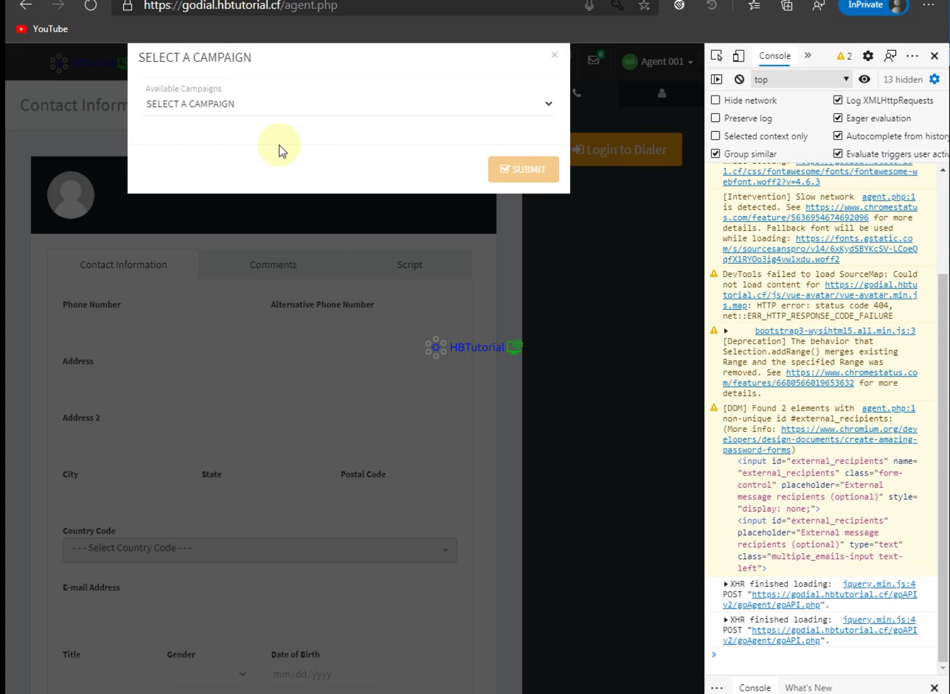
left_click(212, 134)
left_click(201, 172)
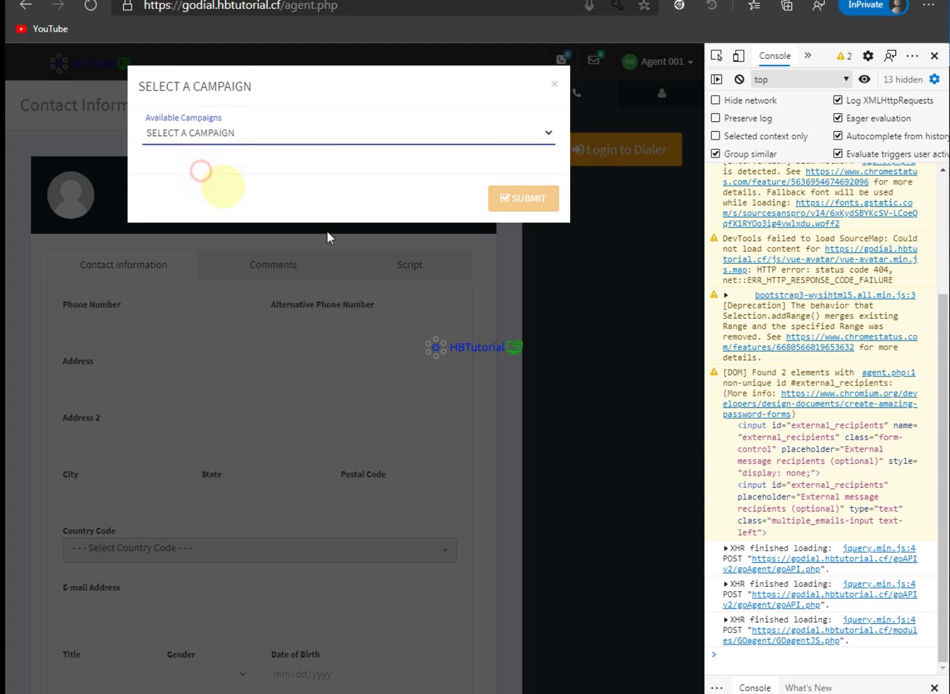
left_click(524, 196)
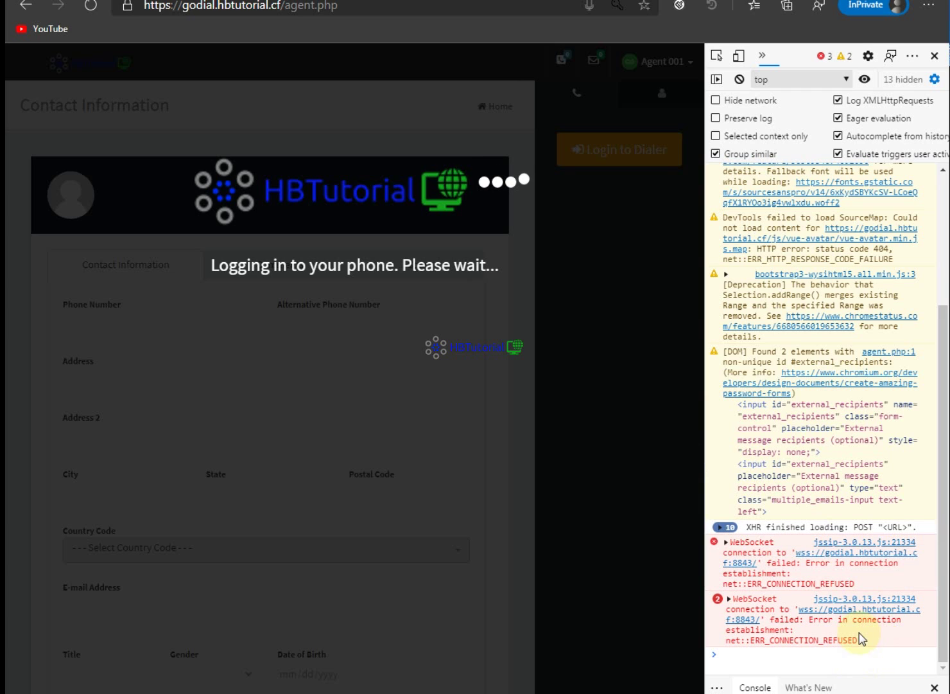
left_click_drag(806, 631, 728, 598)
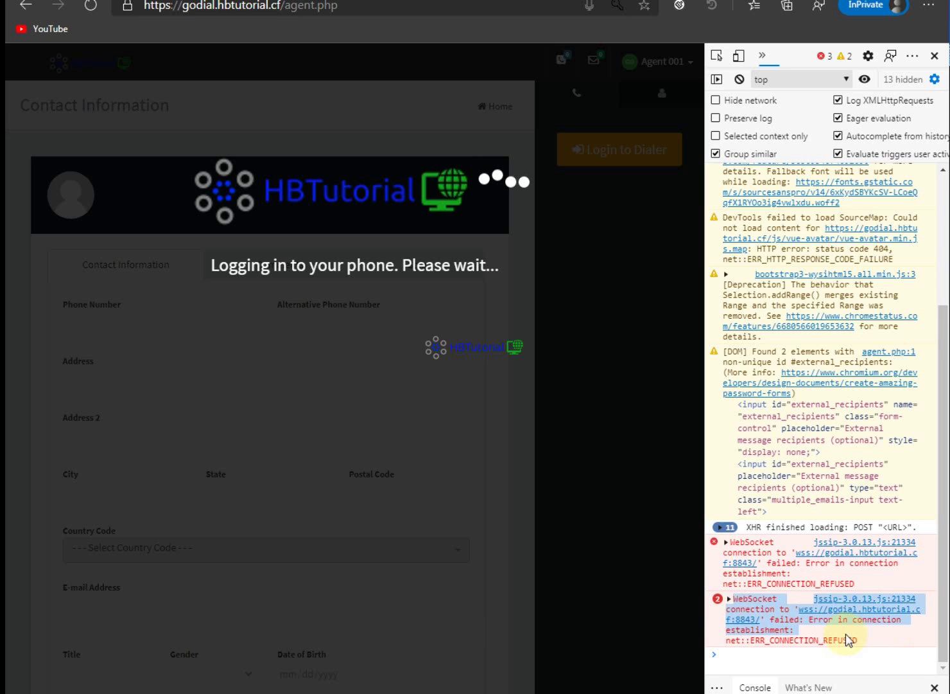
left_click(883, 636)
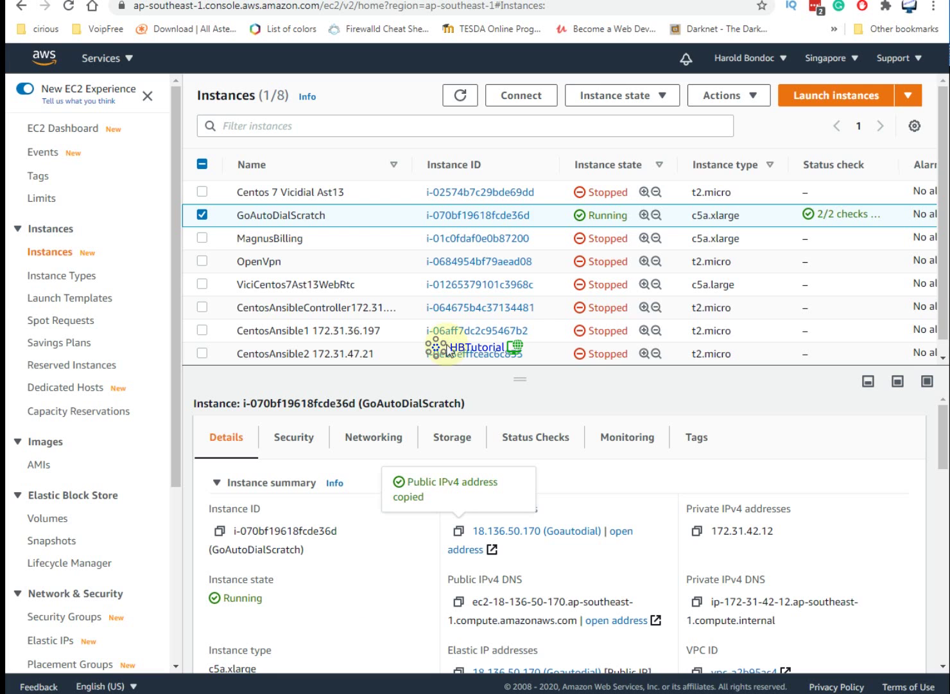
- Open the sg-0308759f15a607d57 (Goautodial) security group from the instance's Security tab
left_click(295, 443)
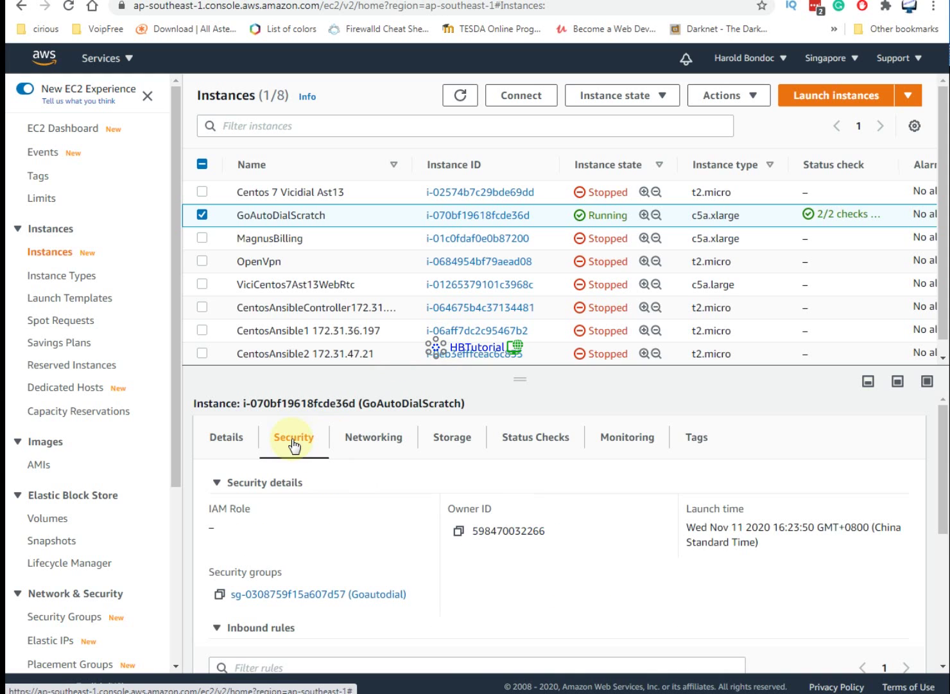
left_click(288, 597)
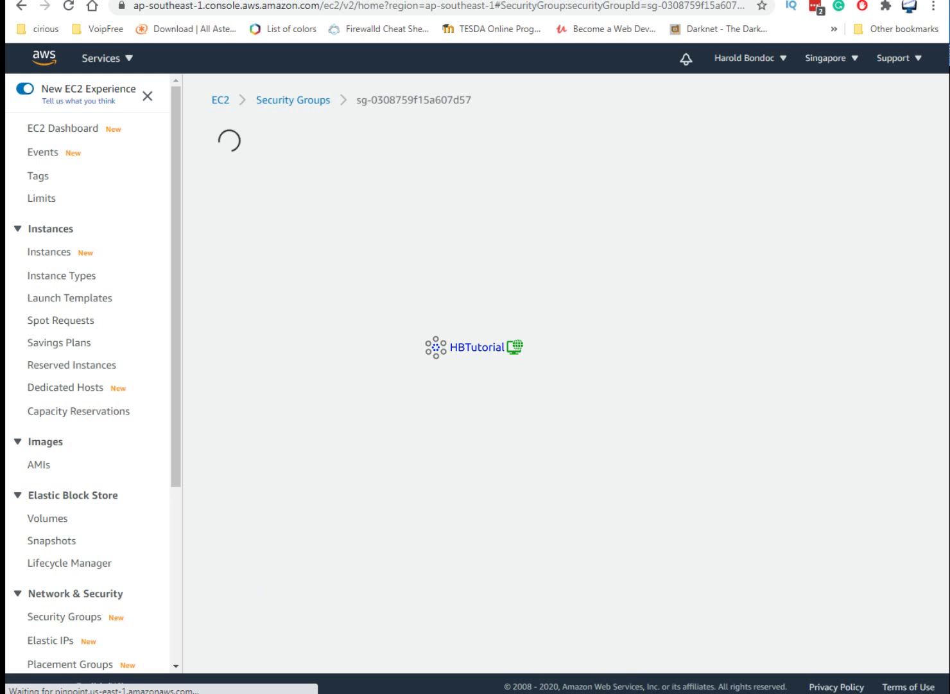
key("alt+Tab")
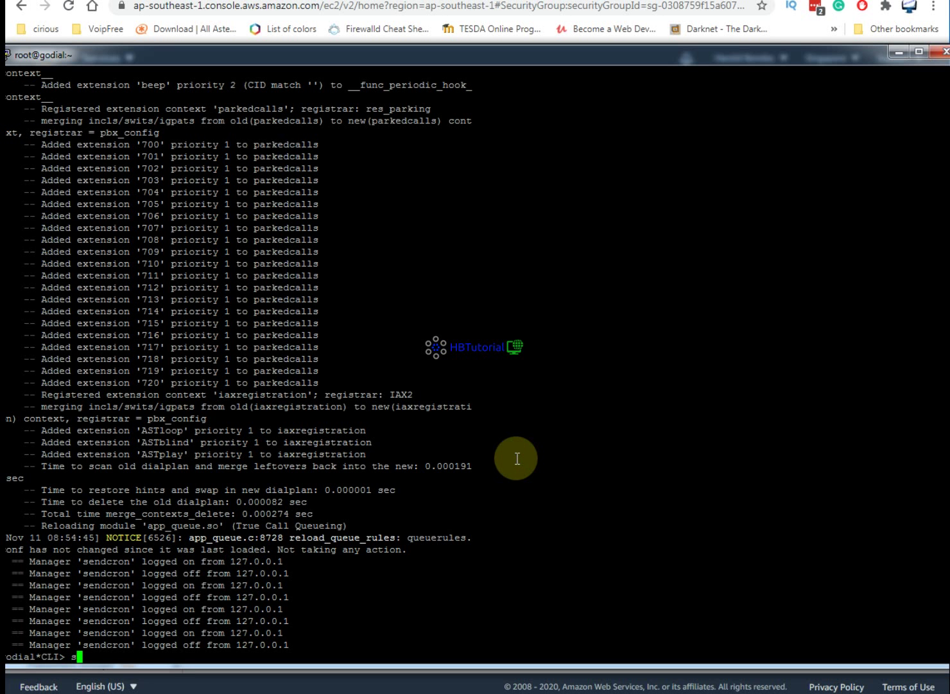
- Run 'sip show peers' in the Asterisk CLI, confirming one peer online on port 5060
type("sip show p")
key("Tab")
type("e")
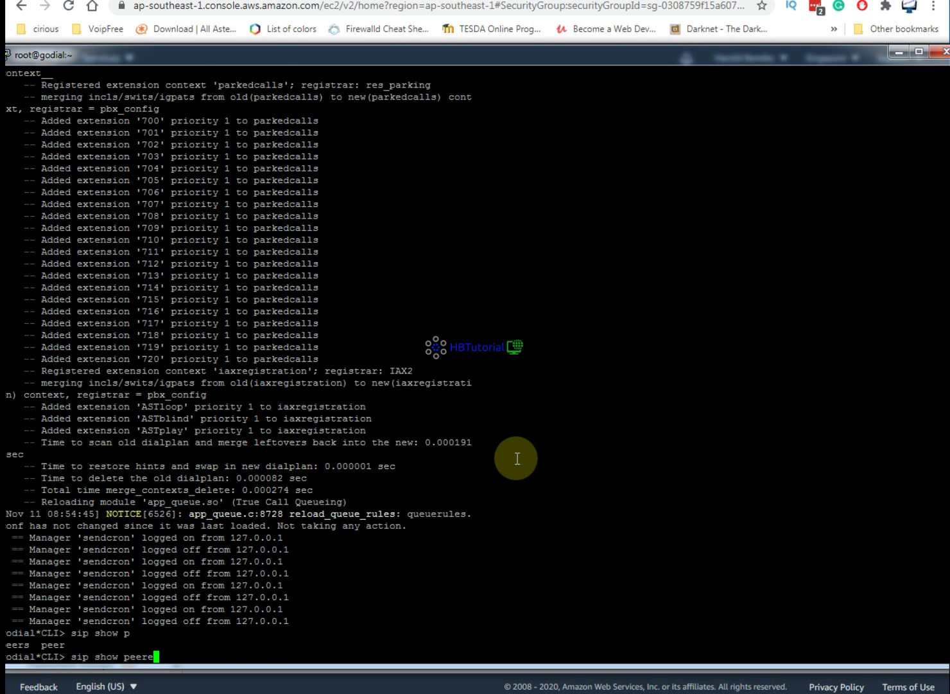
key("Return")
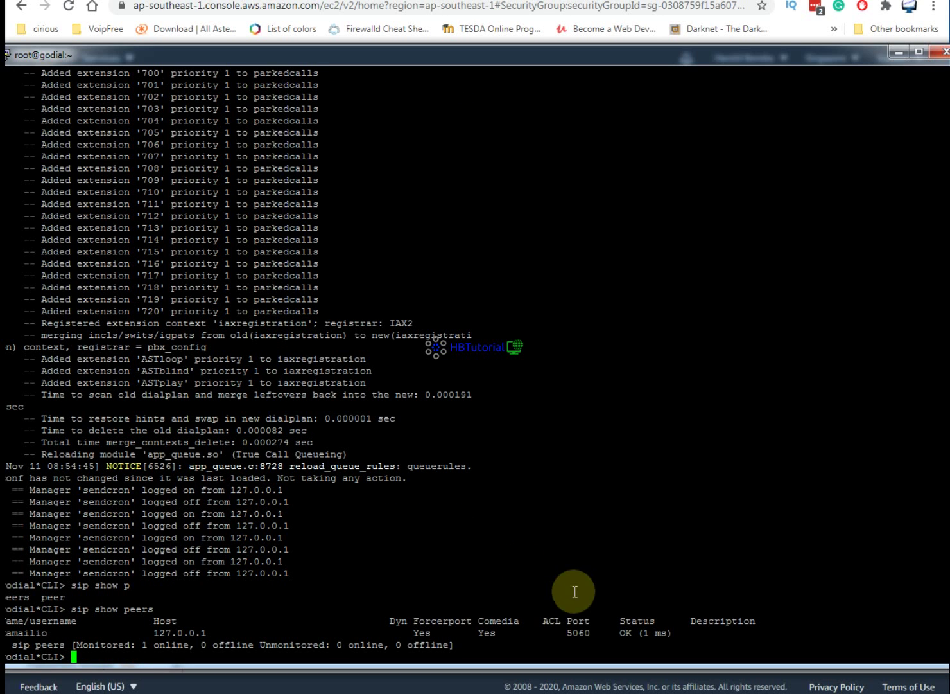
left_click_drag(562, 627, 687, 630)
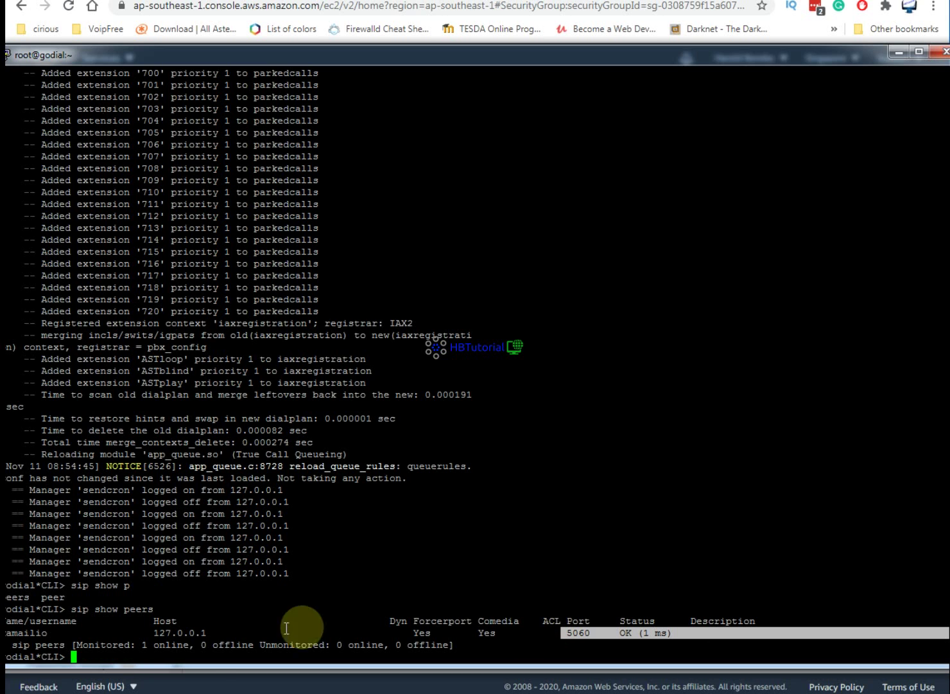
left_click(196, 674)
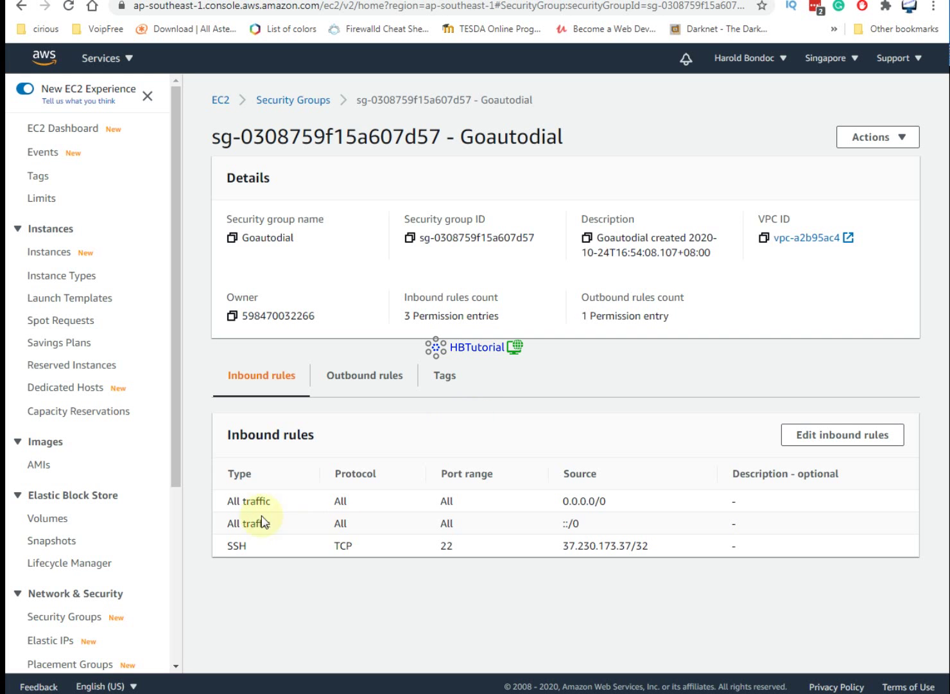
- Set the source of all three inbound rules to My IP and attempt to save
left_click_drag(239, 500, 347, 501)
left_click_drag(602, 530, 617, 533)
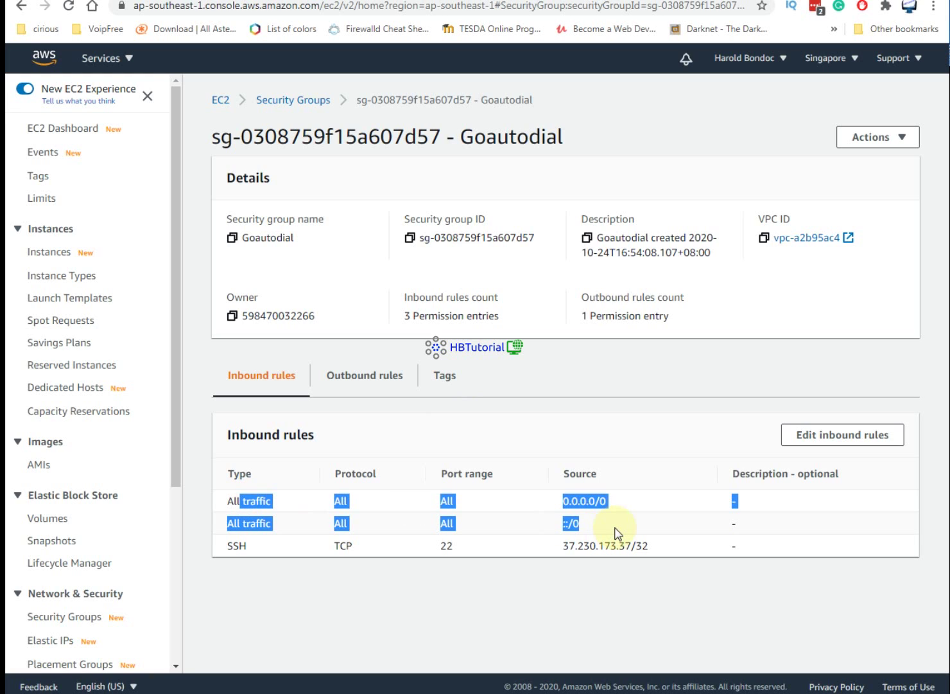
left_click(680, 590)
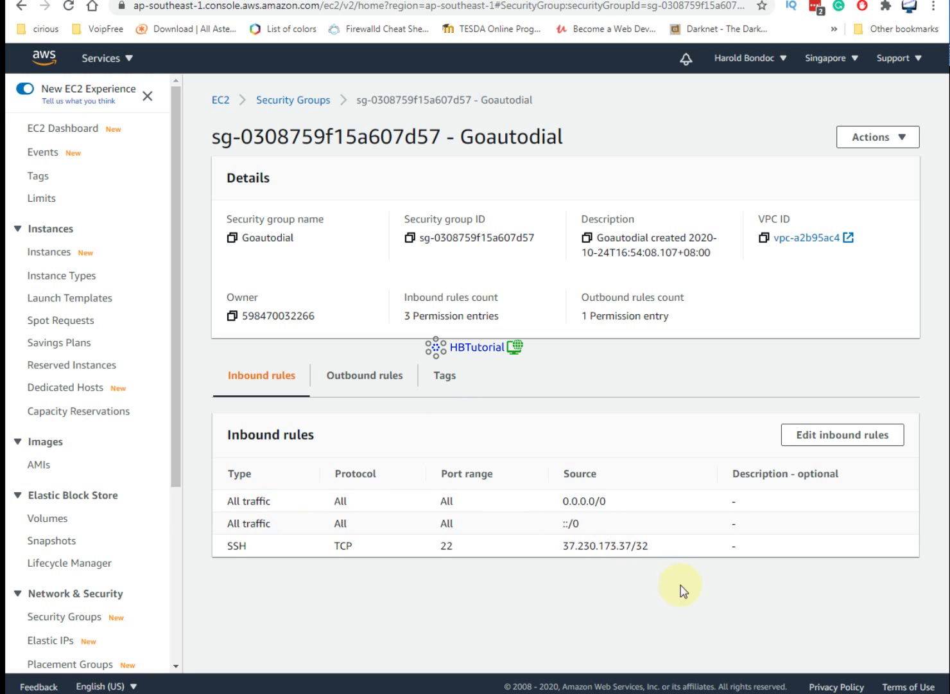
left_click(805, 436)
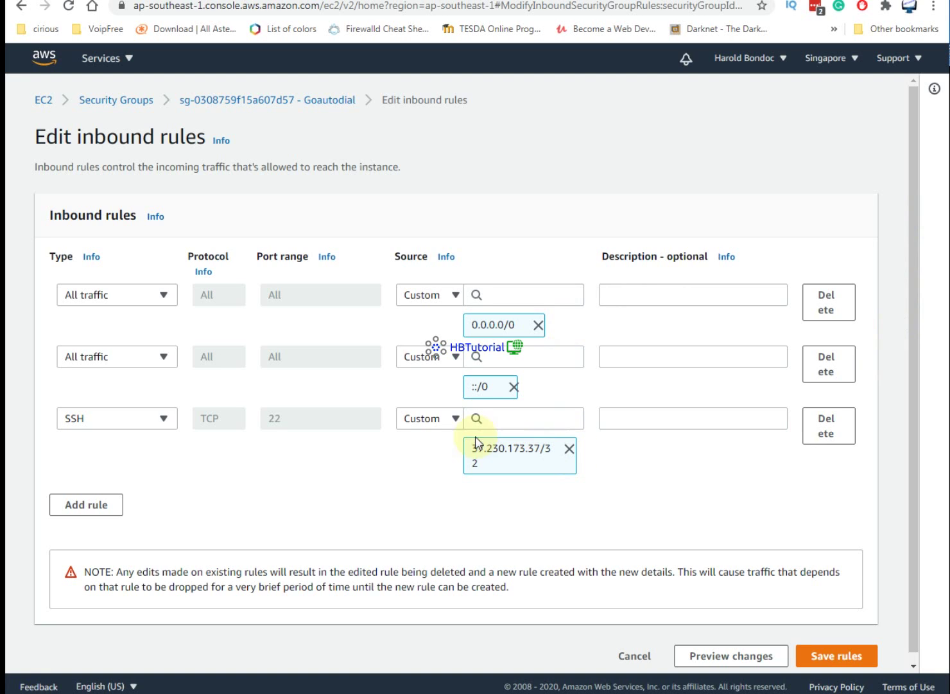
left_click(448, 420)
left_click(427, 485)
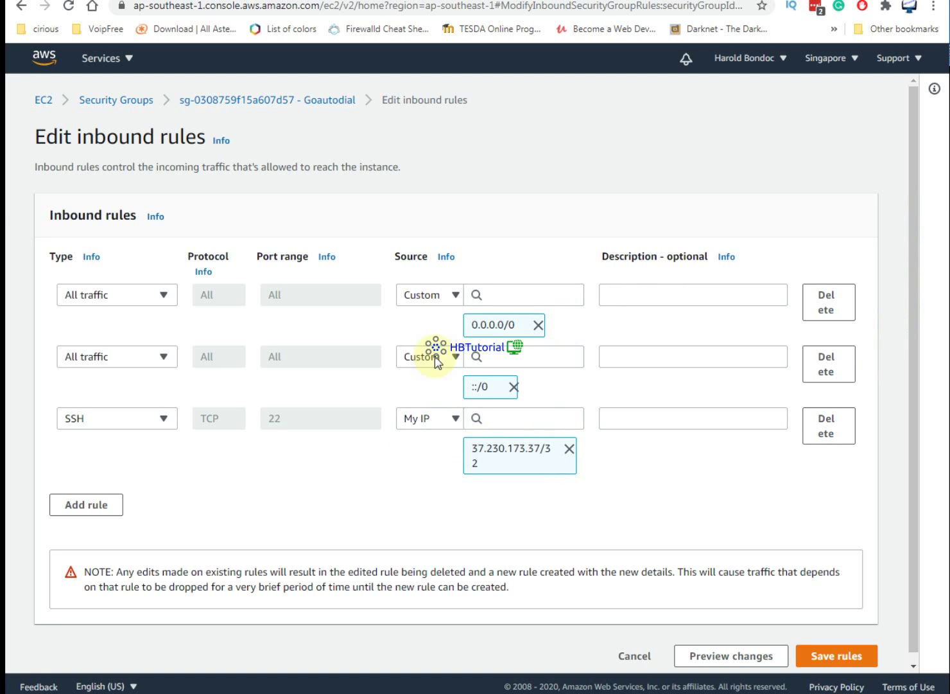
left_click(432, 355)
left_click(424, 298)
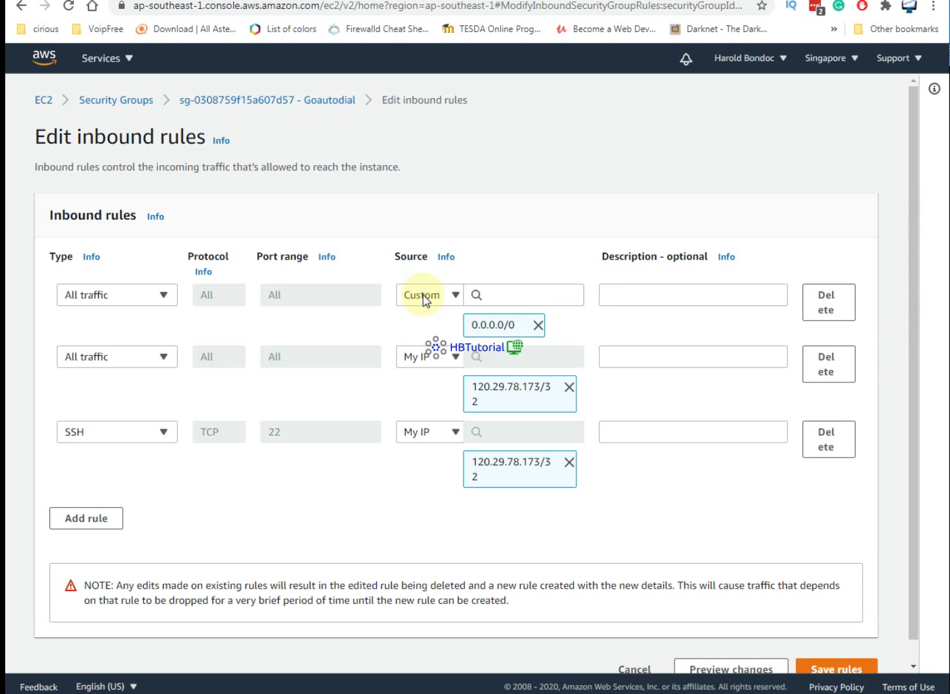
left_click(424, 298)
left_click(424, 361)
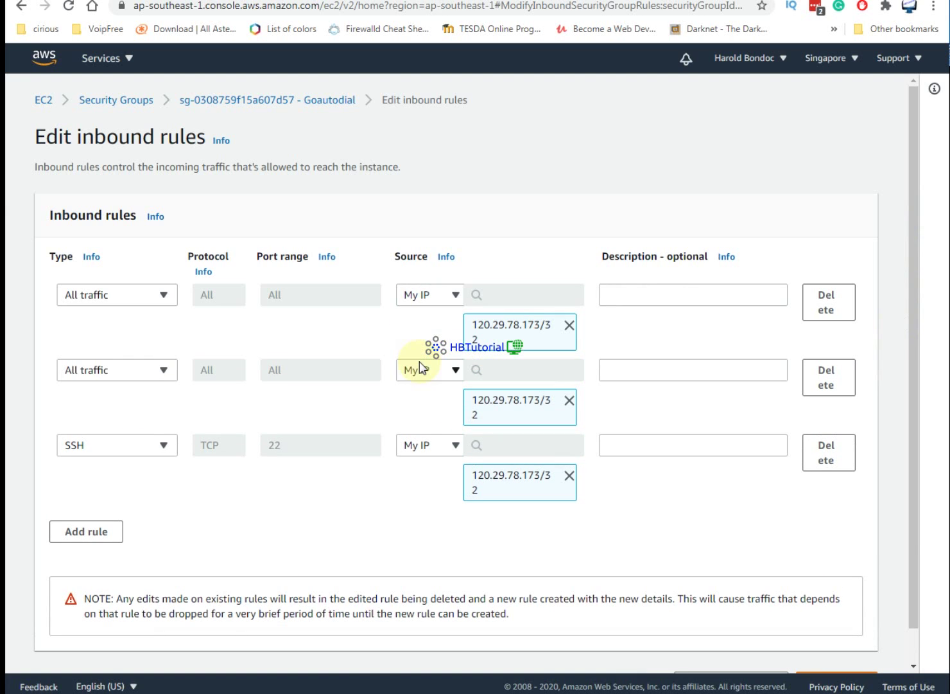
left_click_drag(911, 576, 910, 610)
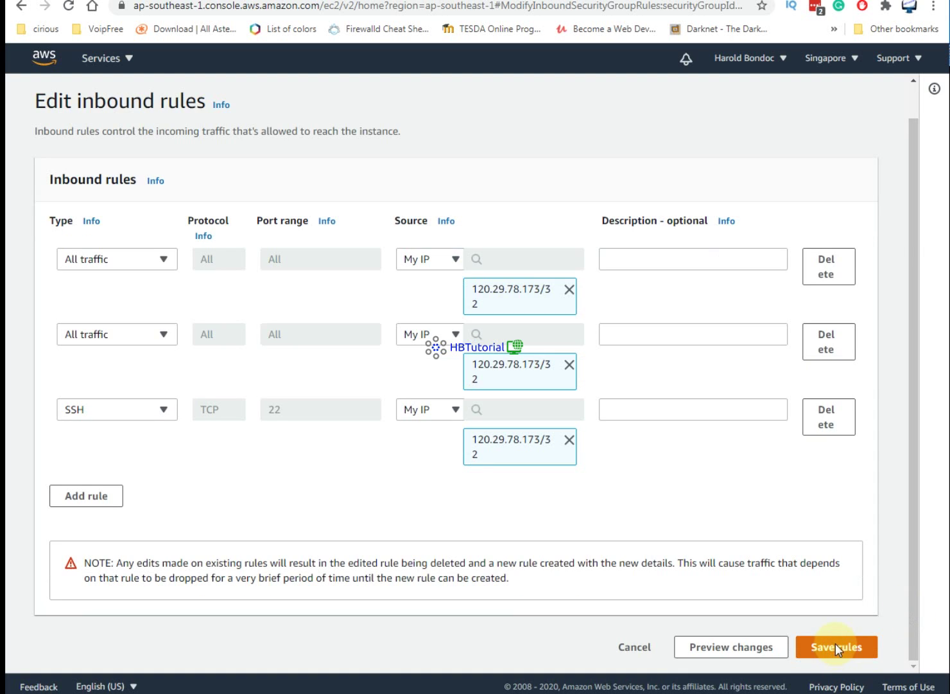
left_click(836, 645)
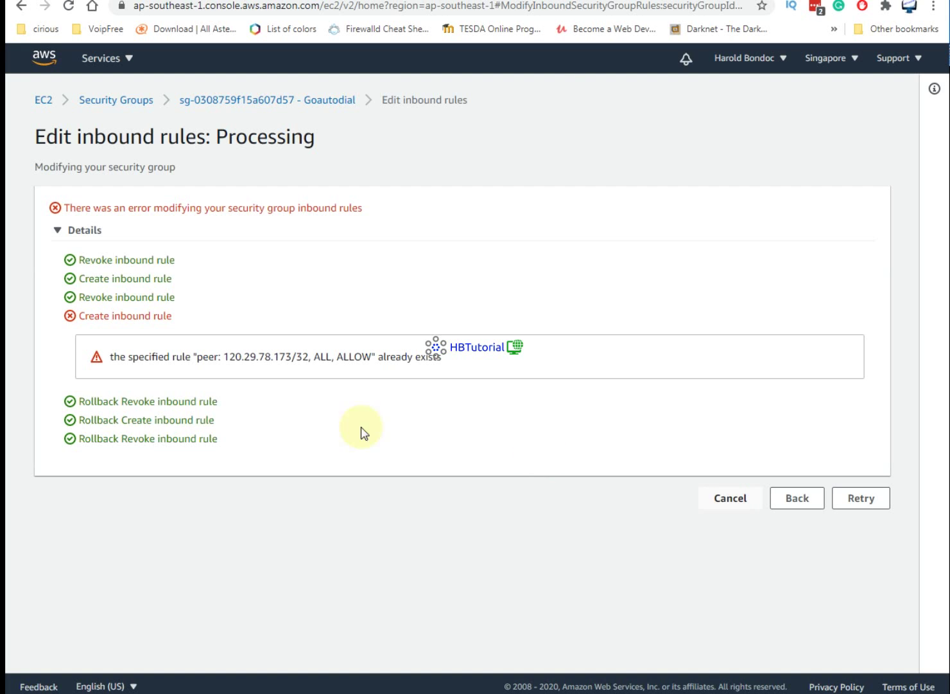
- Delete the duplicate All traffic rule and save the remaining All traffic and SSH rules
left_click(808, 498)
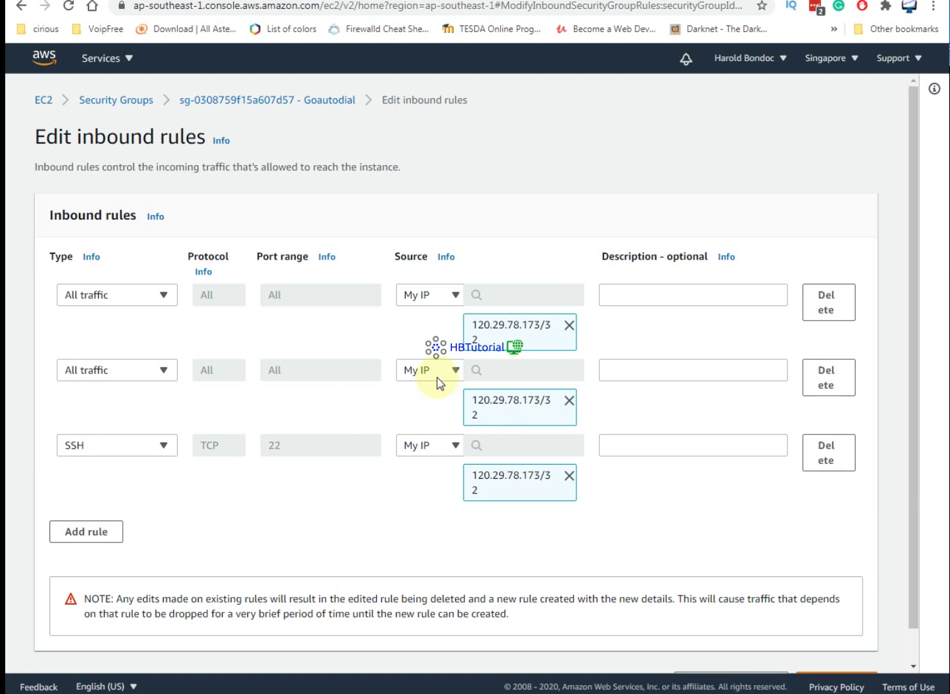
left_click(818, 394)
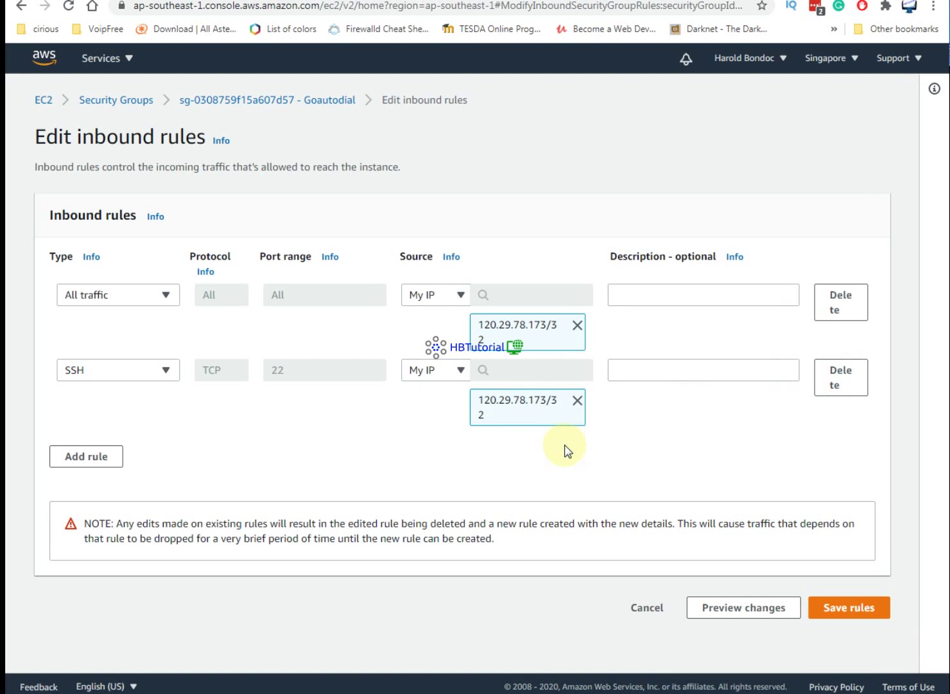
left_click(851, 608)
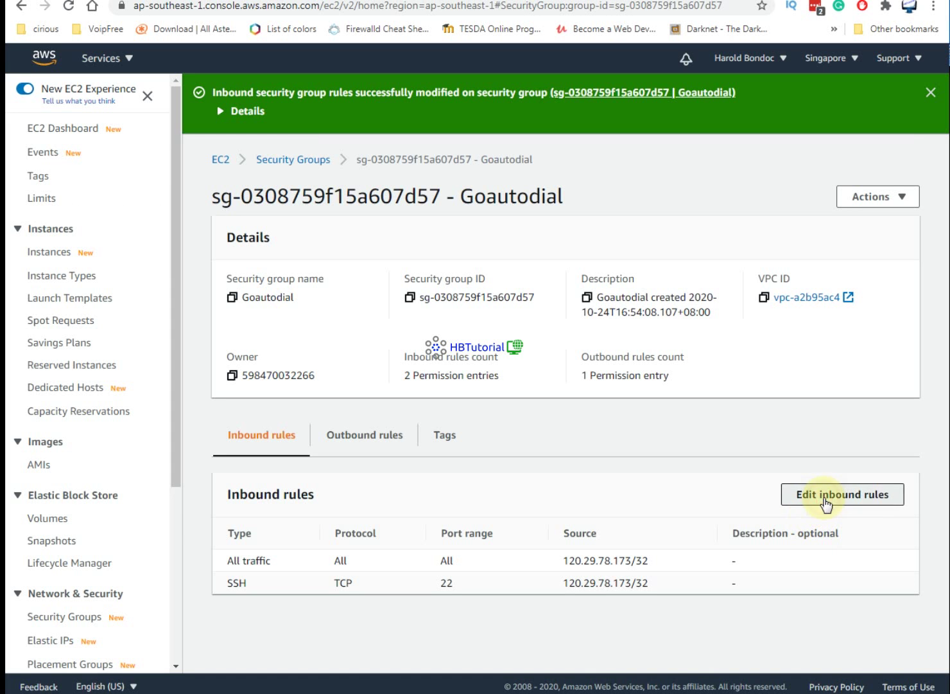
- Add a new Custom TCP inbound rule with port range 8843
left_click(819, 501)
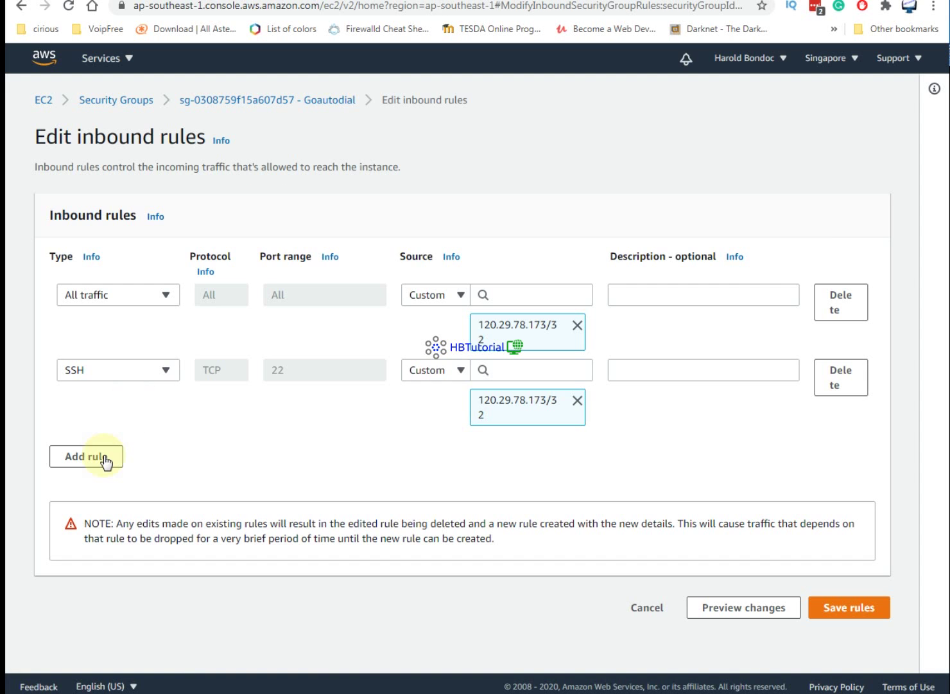
left_click(103, 460)
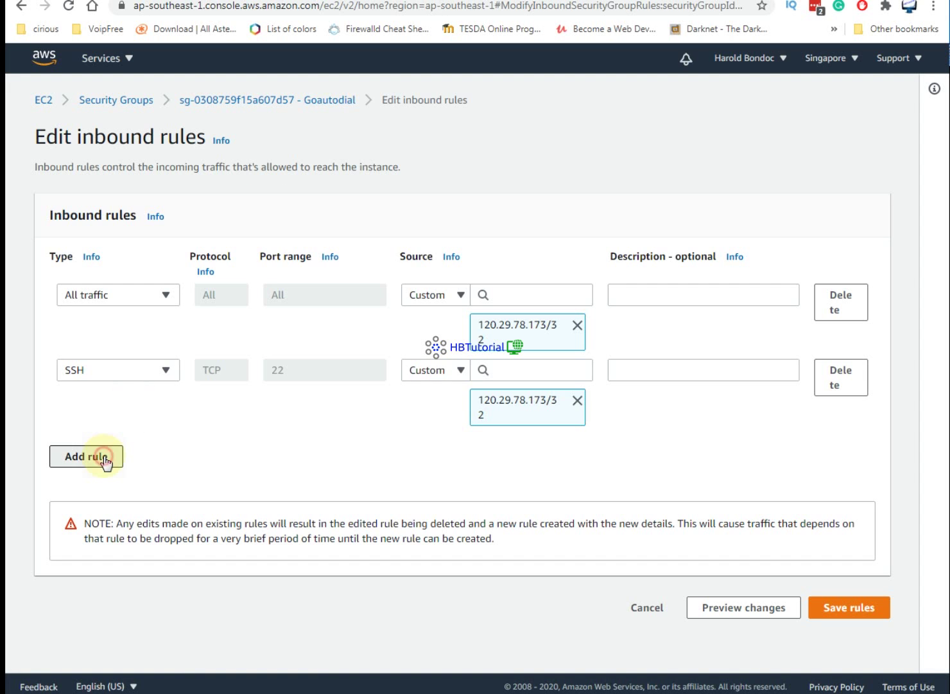
left_click(108, 453)
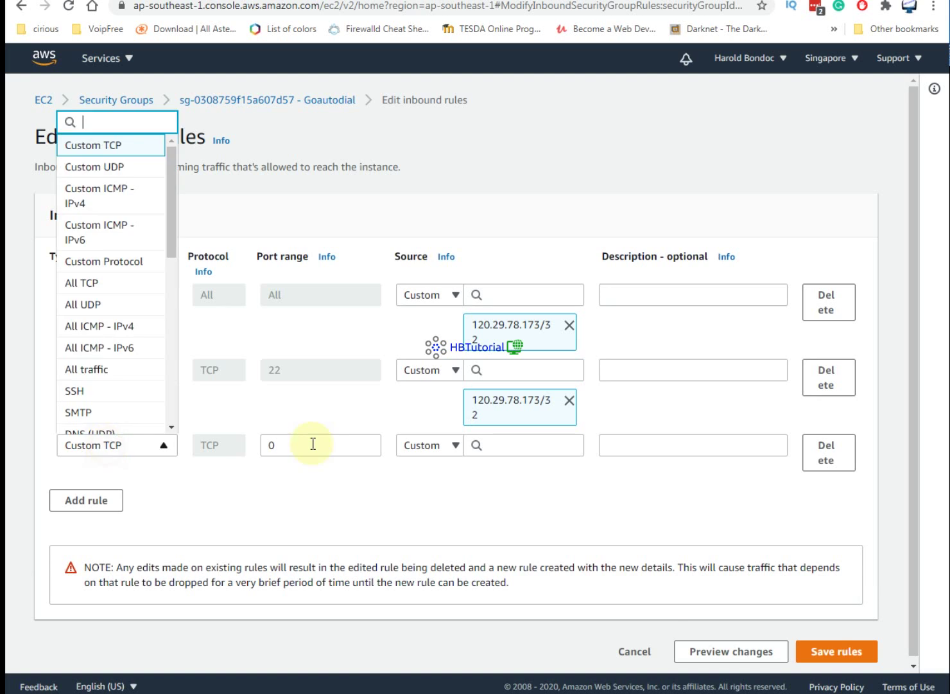
double_click(316, 443)
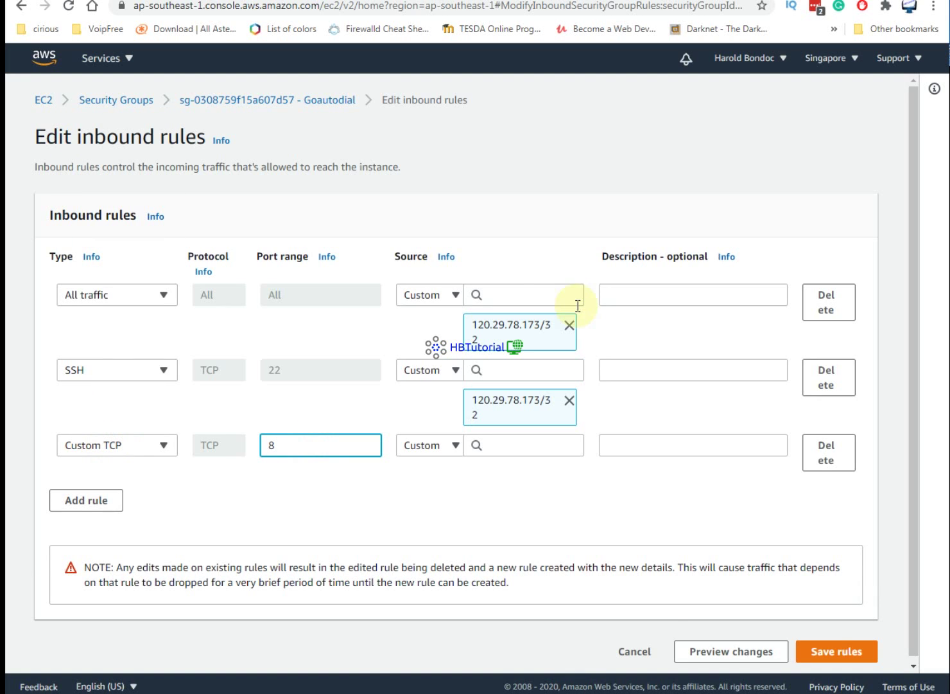
key("alt+Tab")
left_click(309, 445)
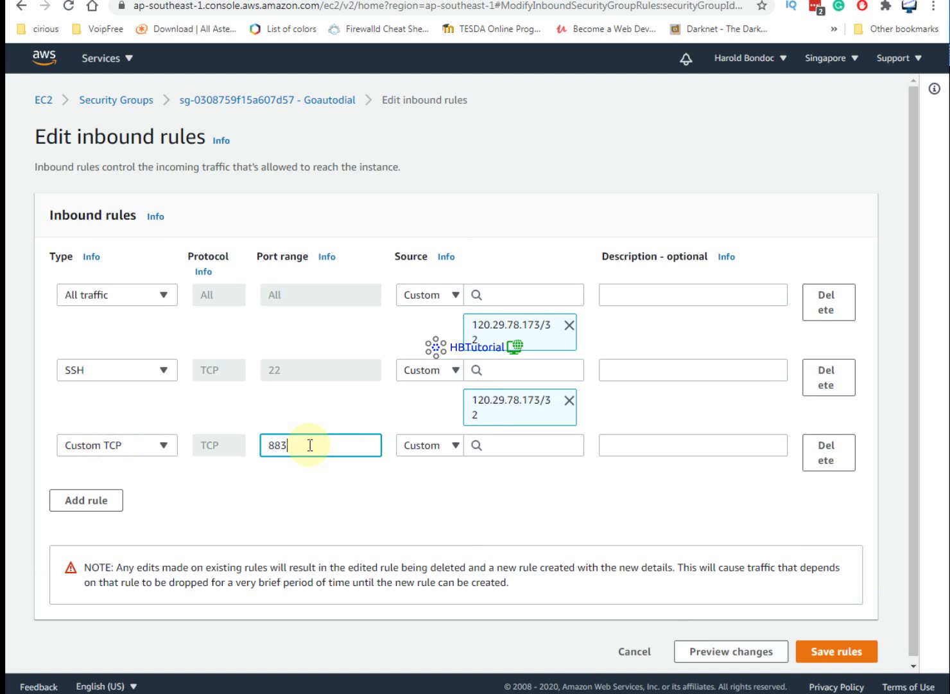
type("8843")
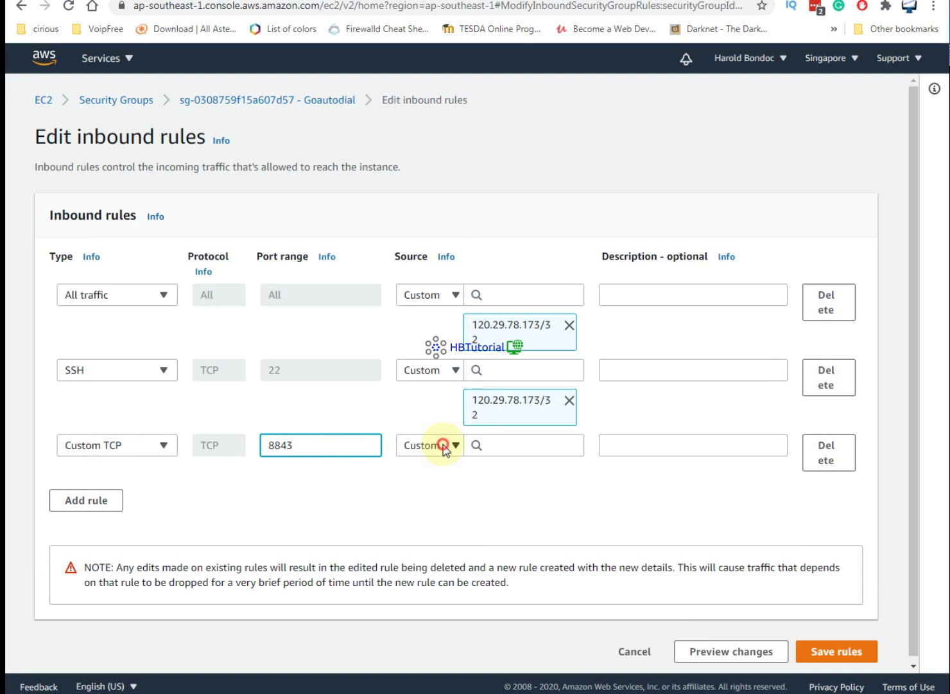
left_click(441, 446)
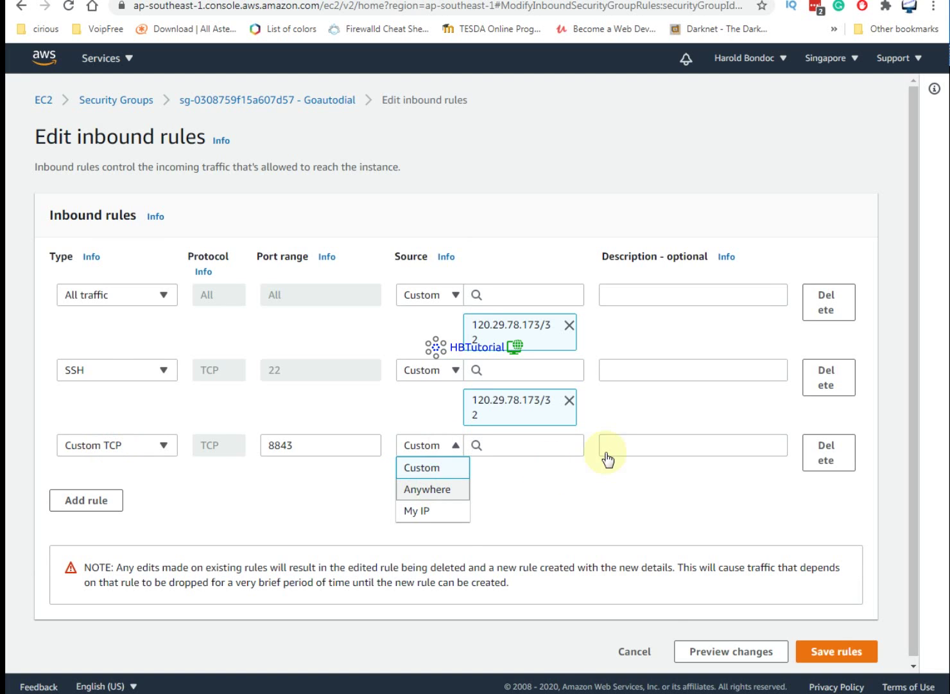
left_click(427, 489)
left_click(426, 445)
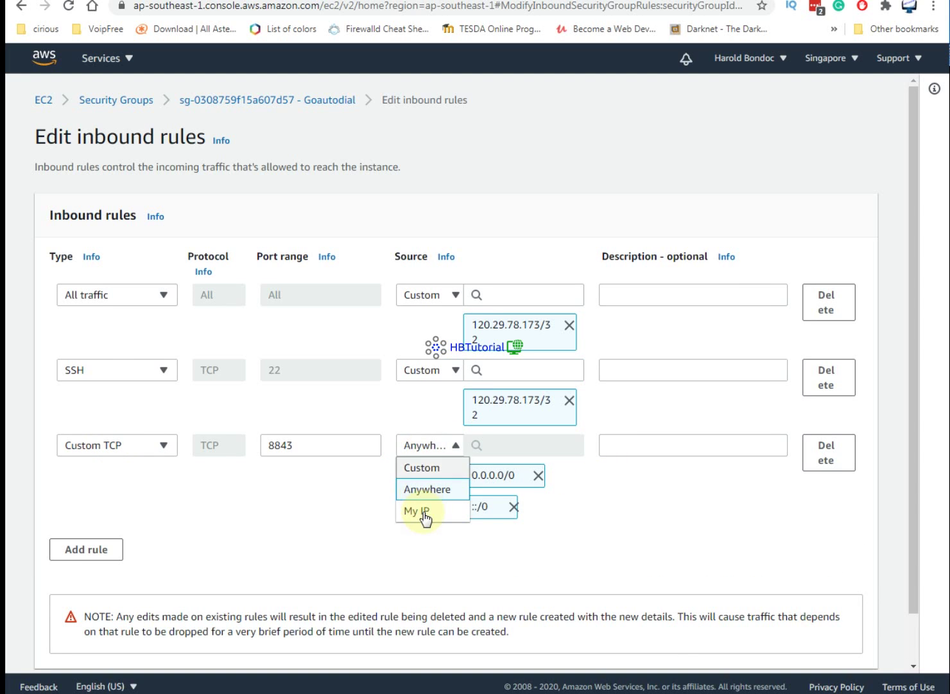
left_click(906, 503)
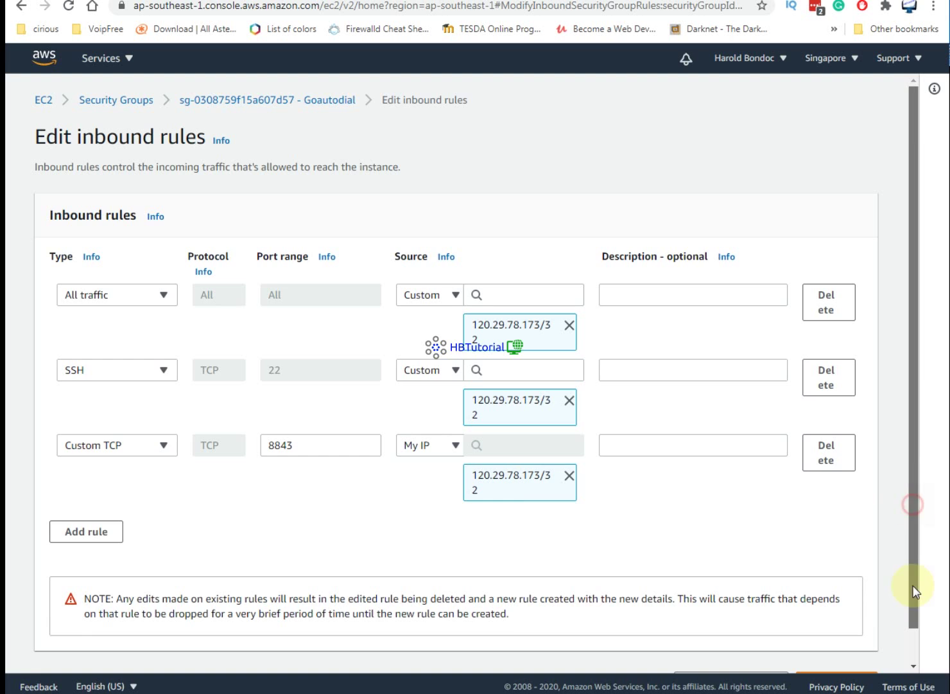
scroll(899, 604, "down", 1)
left_click(849, 644)
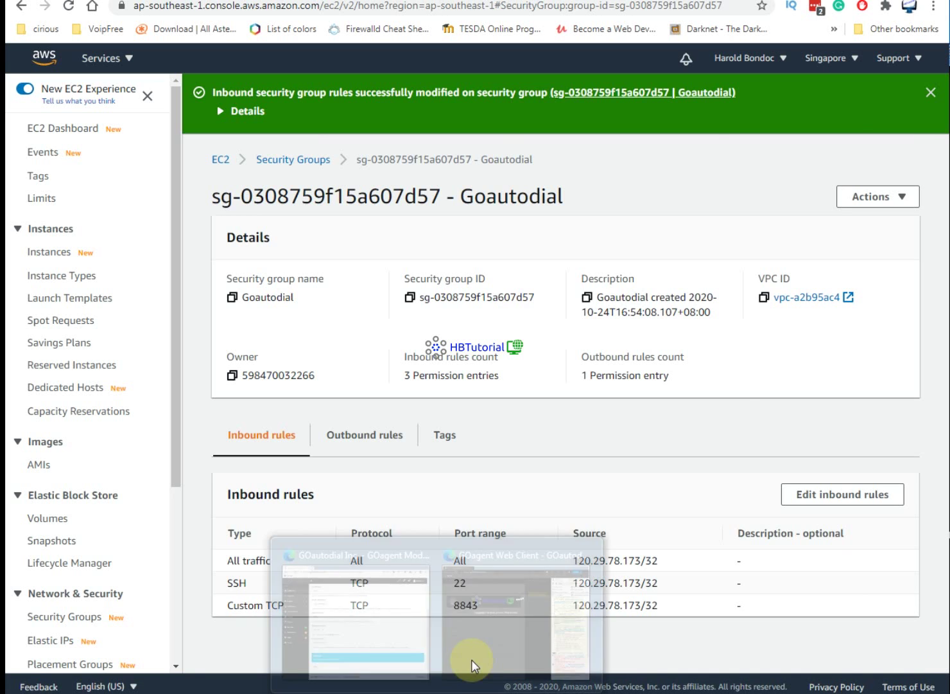
- Read the refused and timed-out port 8843 jssip WebSocket errors in the Edge DevTools console, then return to PuTTY
mouse_move(471, 659)
left_click(508, 618)
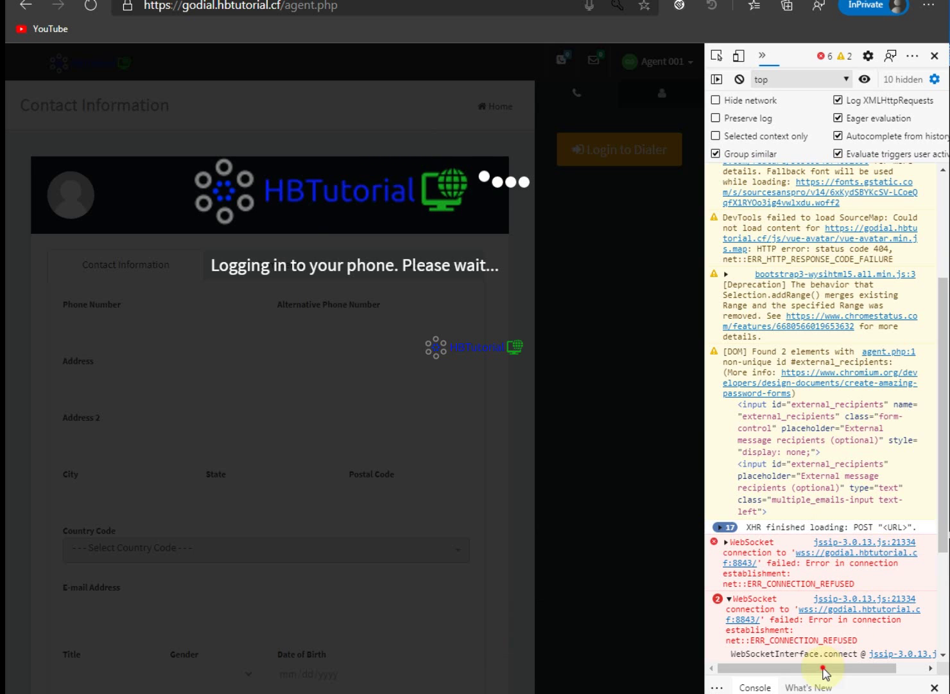
left_click_drag(829, 668, 946, 650)
scroll(935, 571, "down", 3)
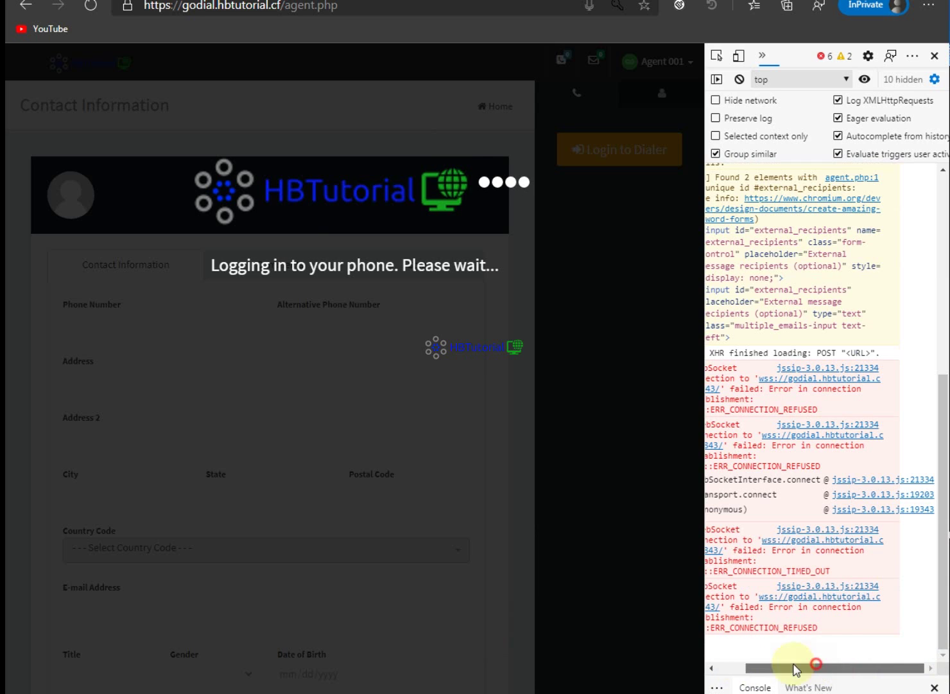
left_click_drag(796, 665, 700, 661)
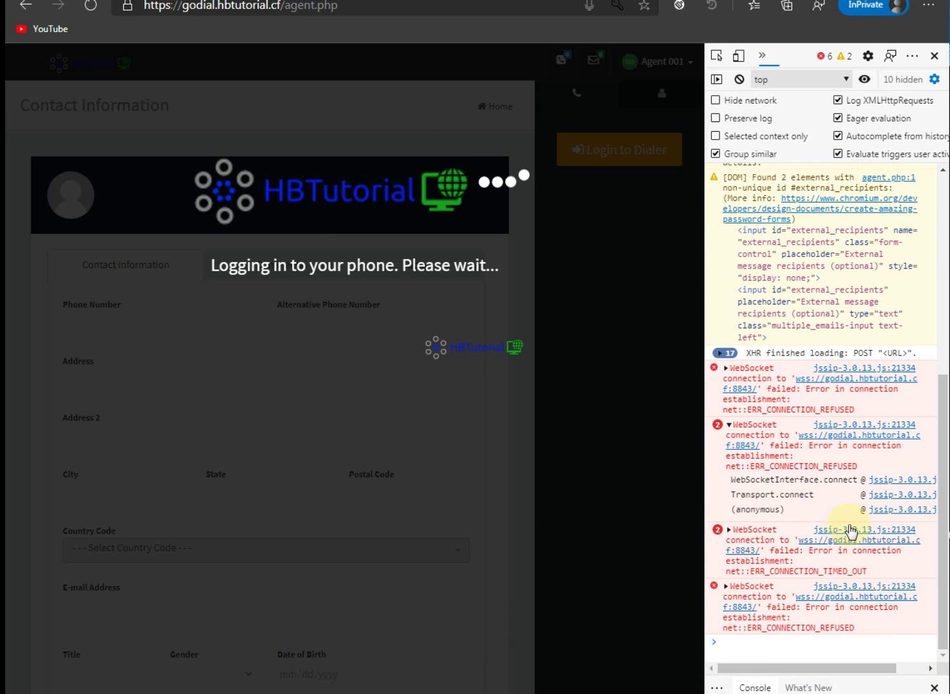
key("alt+Tab")
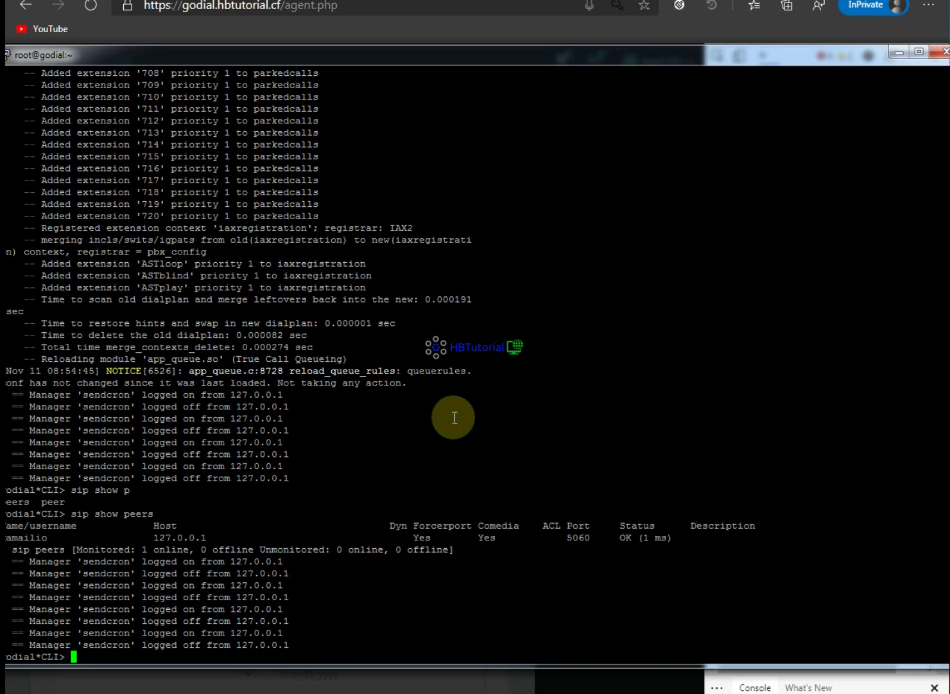
- Suspend the Asterisk CLI and open /etc/kamailio/kamailio.cfg in nano
key("ctrl+z")
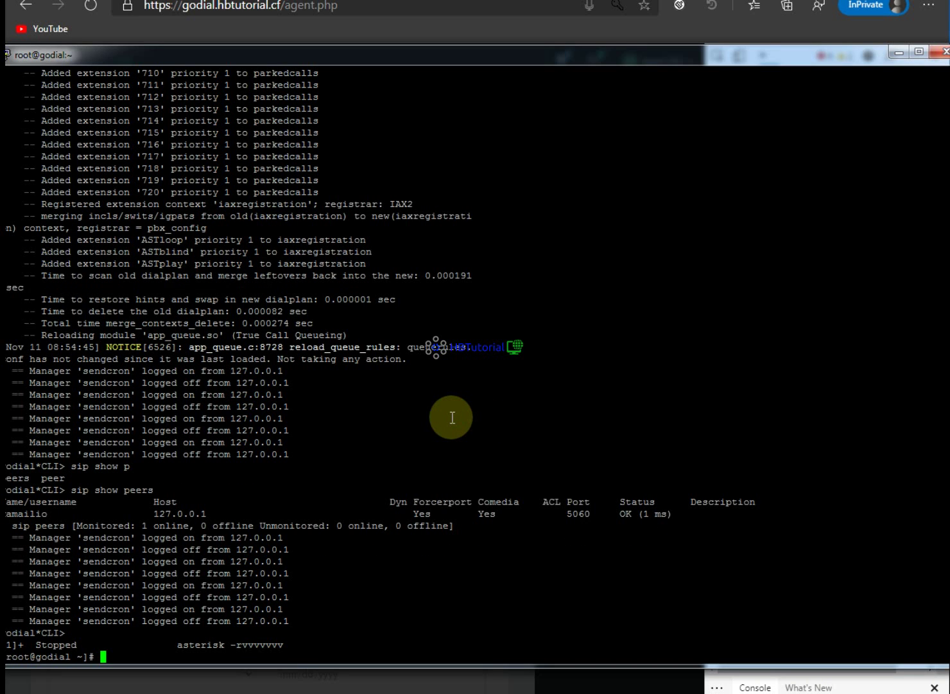
type("nano /etc/k")
key("Tab")
key("Tab")
key("Tab")
type("kam")
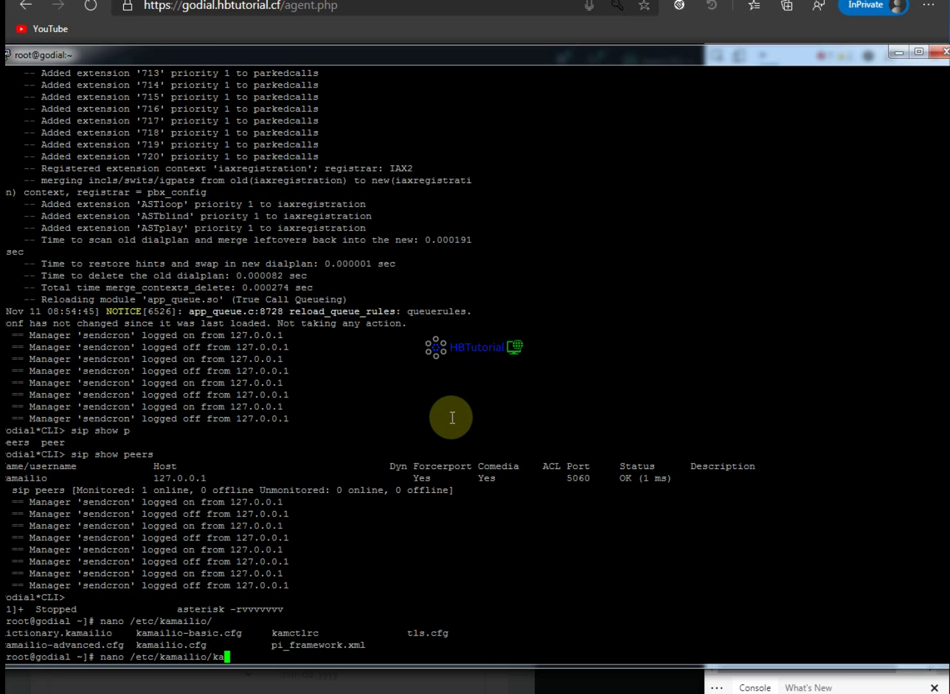
type("ailio.cfg")
key("Return")
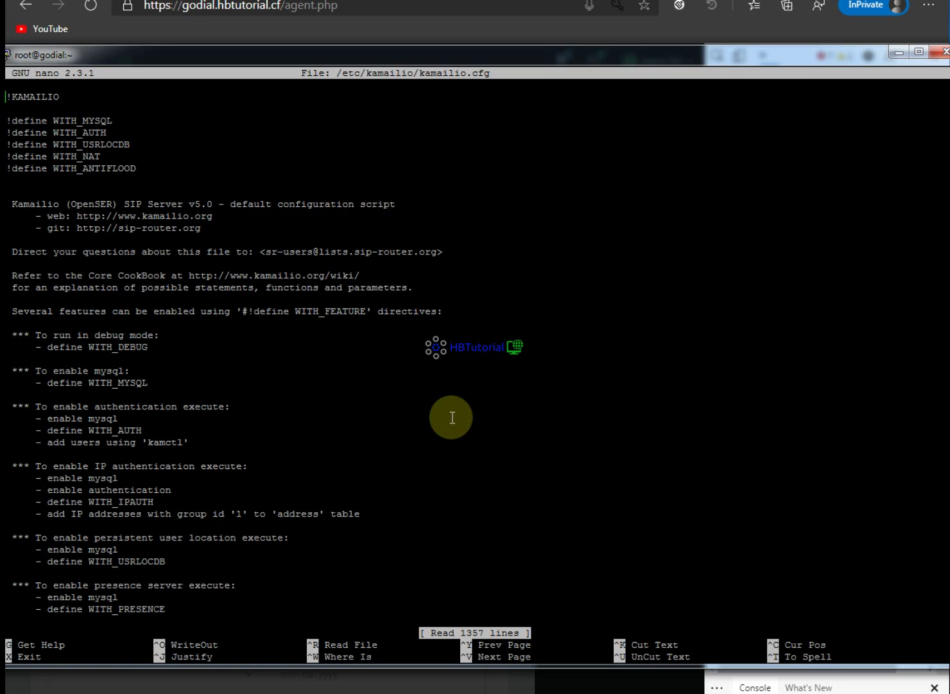
- Change MY_WSS_PORT from 4443 to 8843 in kamailio.cfg
key("Page_Down")
key("Page_Down")
key("Page_Down")
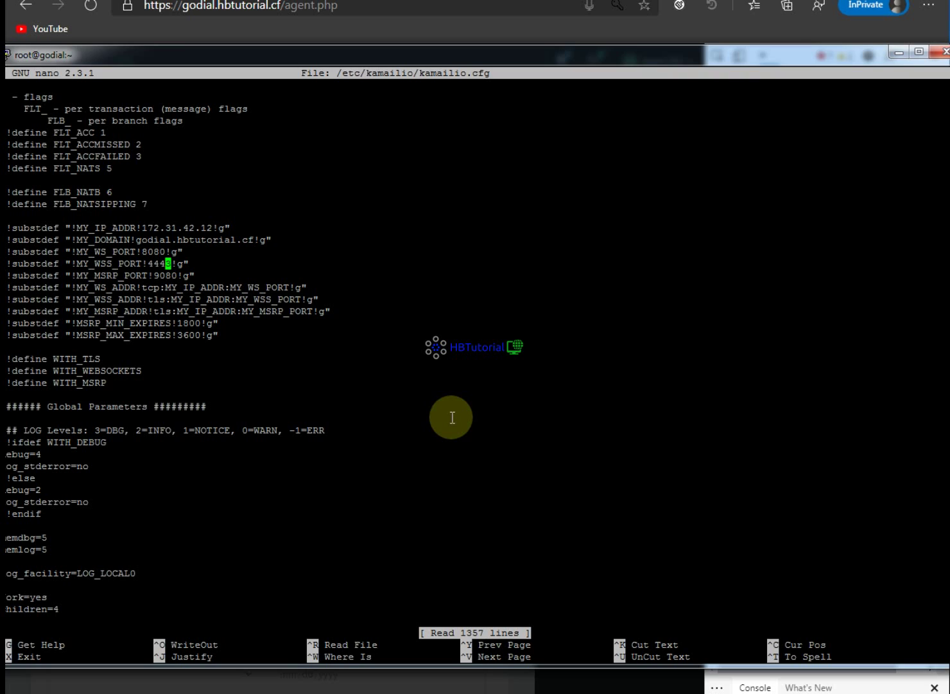
key("BackSpace")
key("BackSpace")
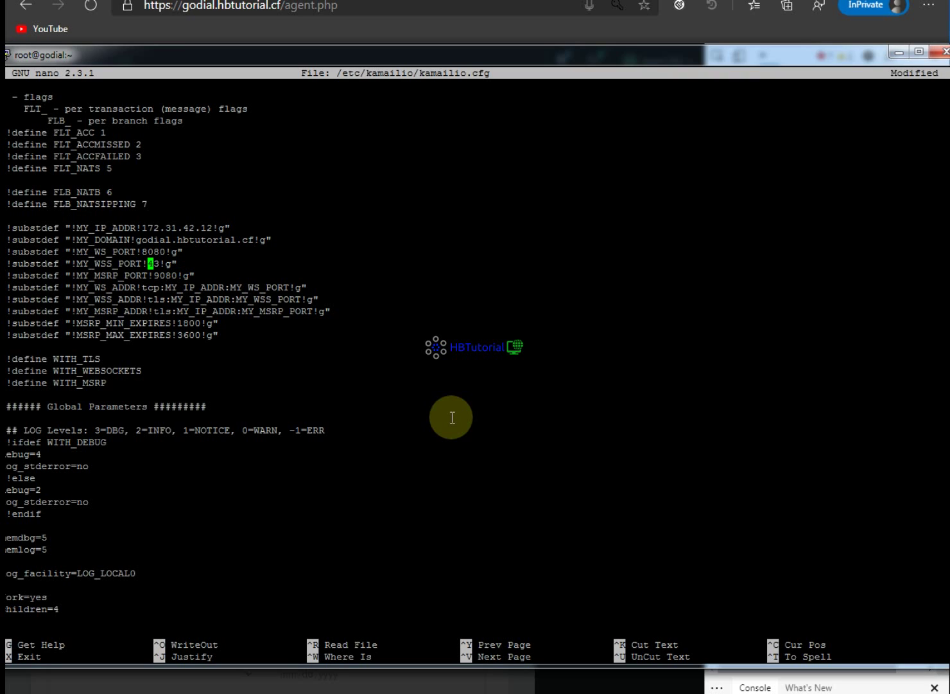
type("88")
key("Right")
key("Right")
key("Right")
key("Right")
key("Down")
key("Down")
key("Down")
key("Down")
key("Down")
key("Down")
key("Down")
key("Down")
key("Down")
key("Down")
key("Down")
key("Down")
key("Down")
key("Down")
key("Down")
key("Down")
key("Down")
key("Down")
key("Down")
key("Down")
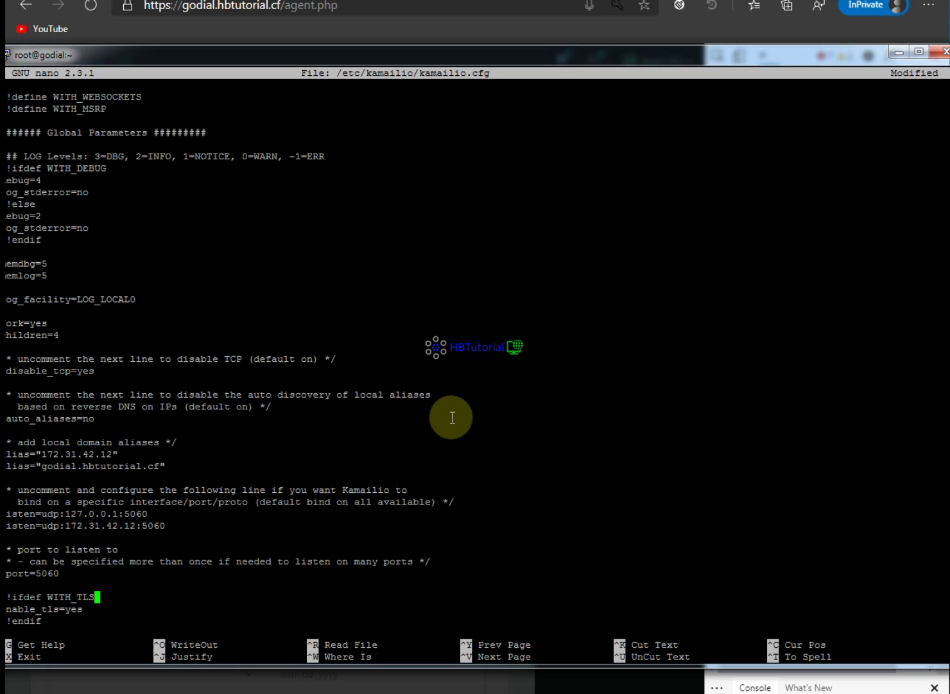
key("Up")
key("Up")
key("Up")
key("Up")
- Set the 172.31.42.12 UDP listen port to 6090 from the notes, then save and exit nano
left_click(542, 684)
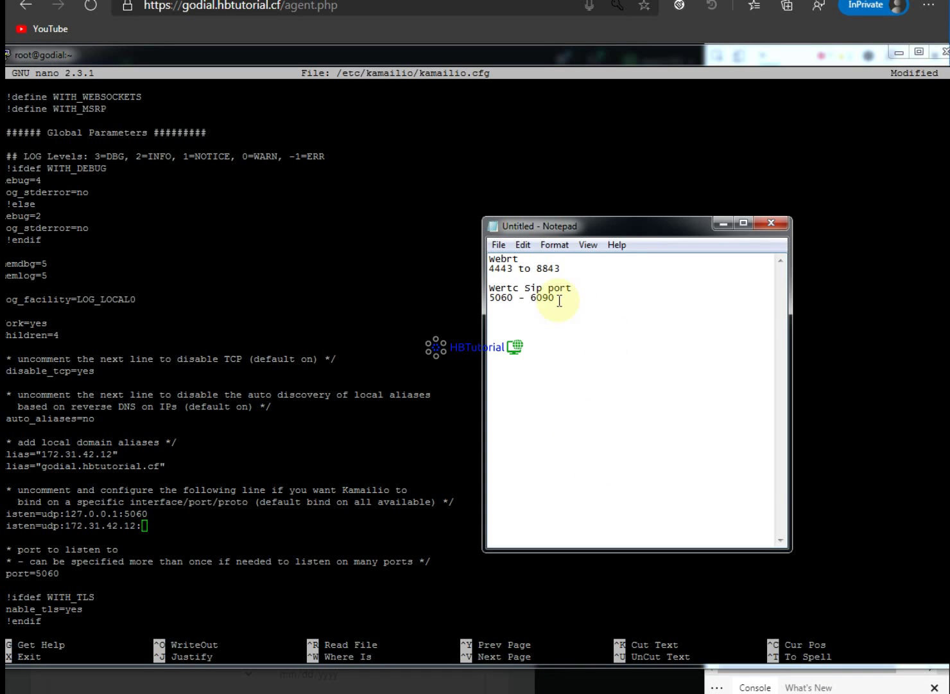
left_click_drag(556, 298, 536, 301)
right_click(544, 300)
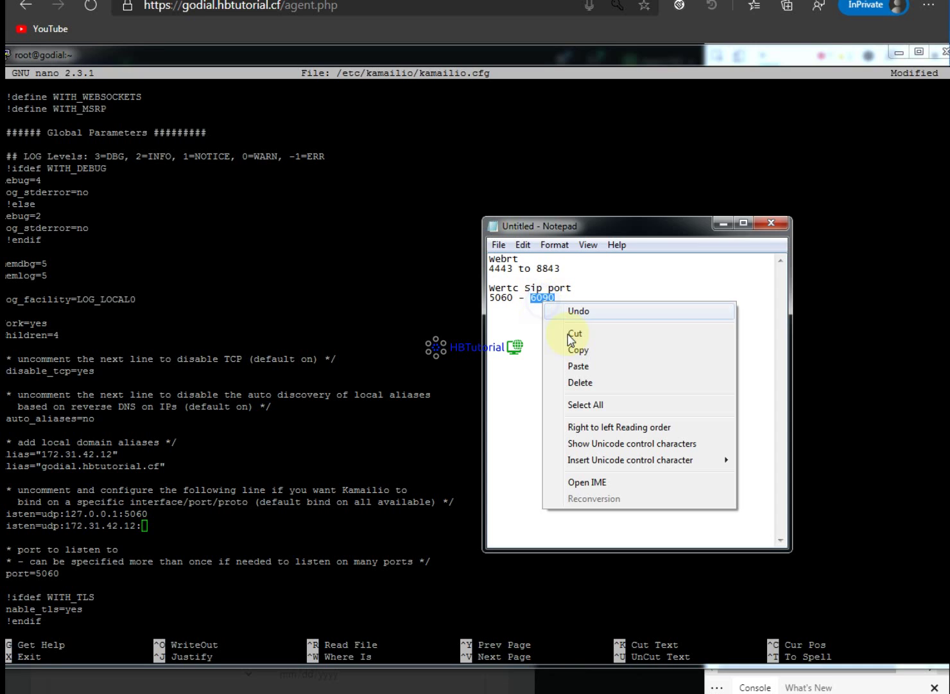
left_click(576, 346)
left_click(234, 518)
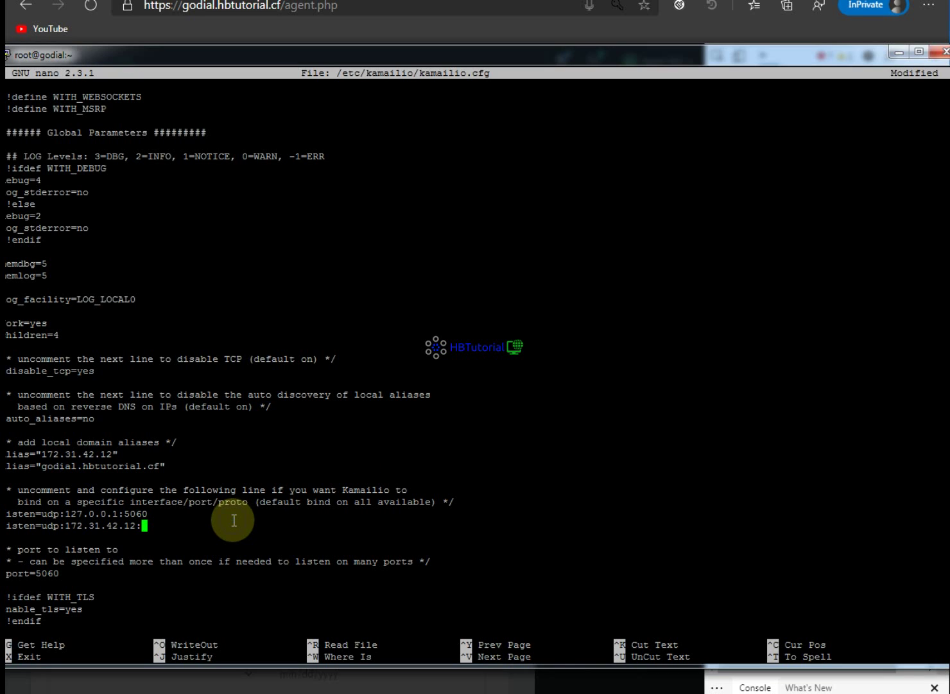
right_click(234, 519)
key("ctrl+o")
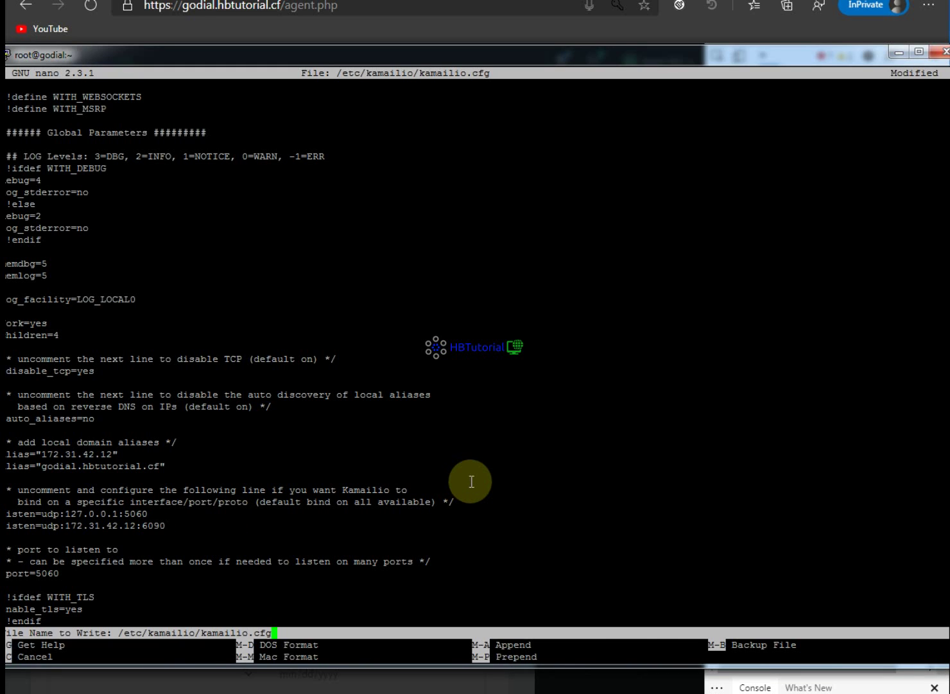
key("Return")
key("ctrl+x")
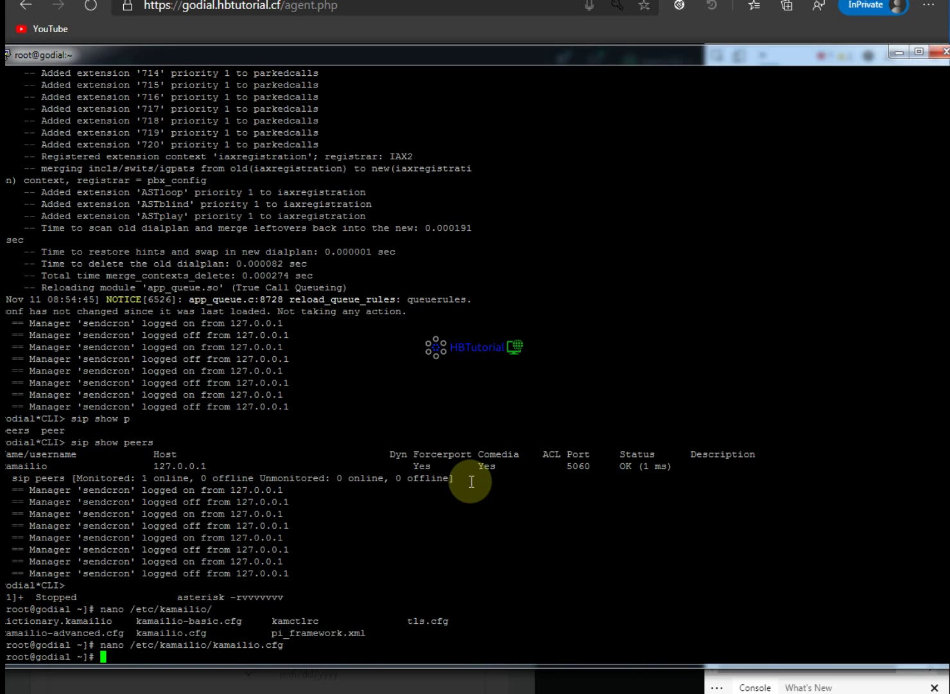
- Restart the Kamailio service and reconnect with asterisk -rvvvvvv
type("service kamailio restart")
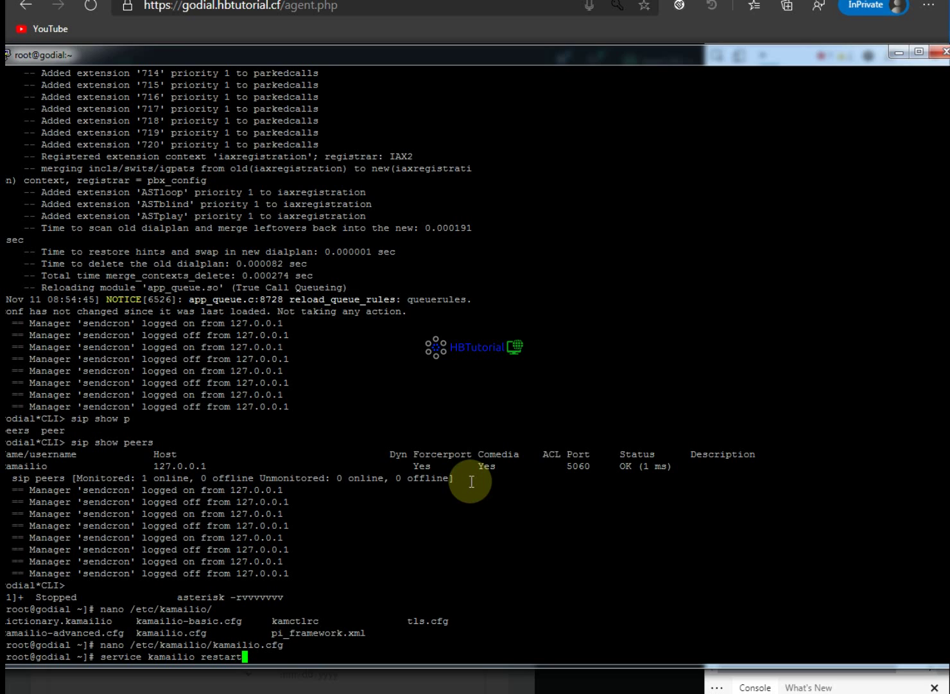
key("Return")
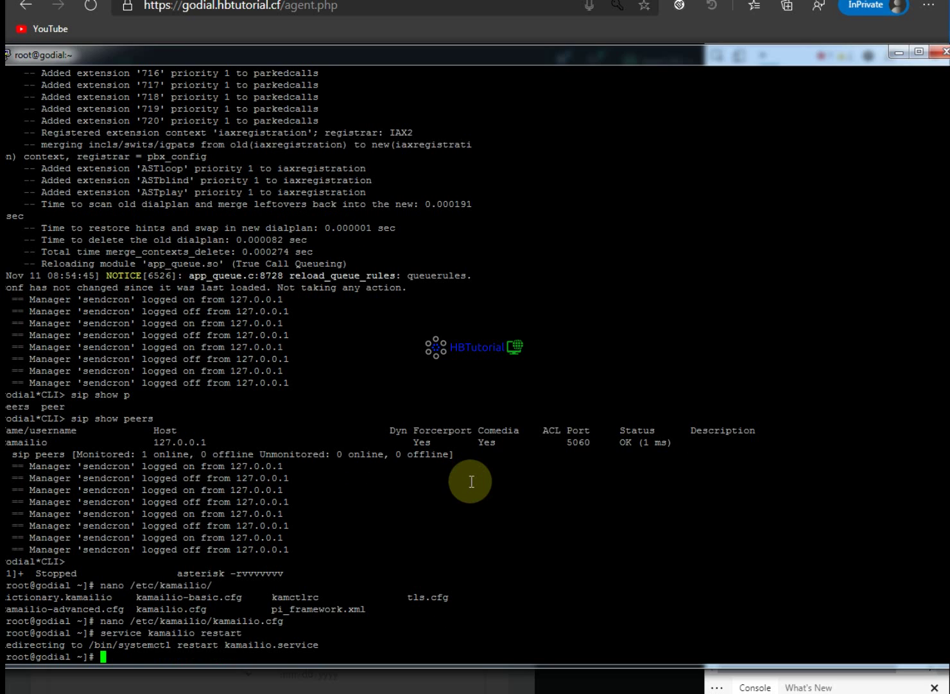
type("asterisk -rvvvvvv")
key("Return")
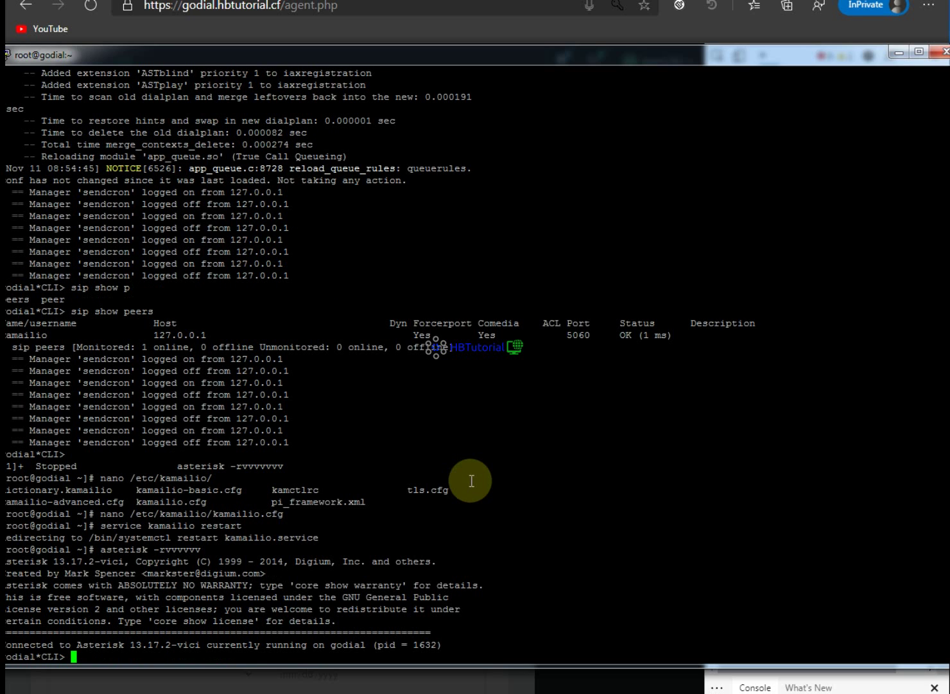
type("sip show pe")
- Run 'sip show peers', 'reload' and 'sip reload' at the Asterisk CLI
key("Tab")
type("a")
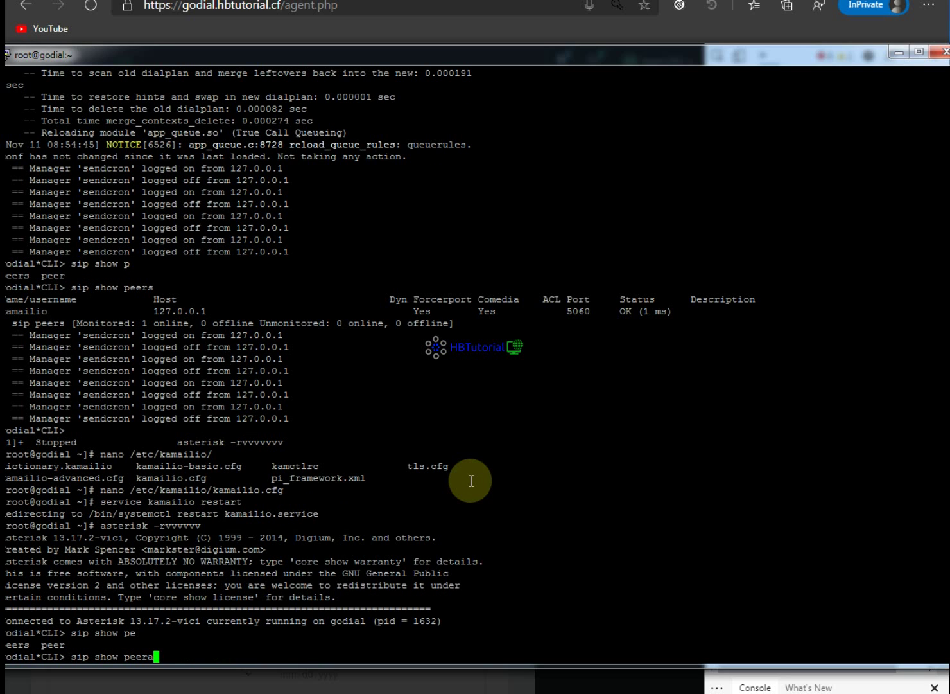
key("BackSpace")
type("s")
key("Return")
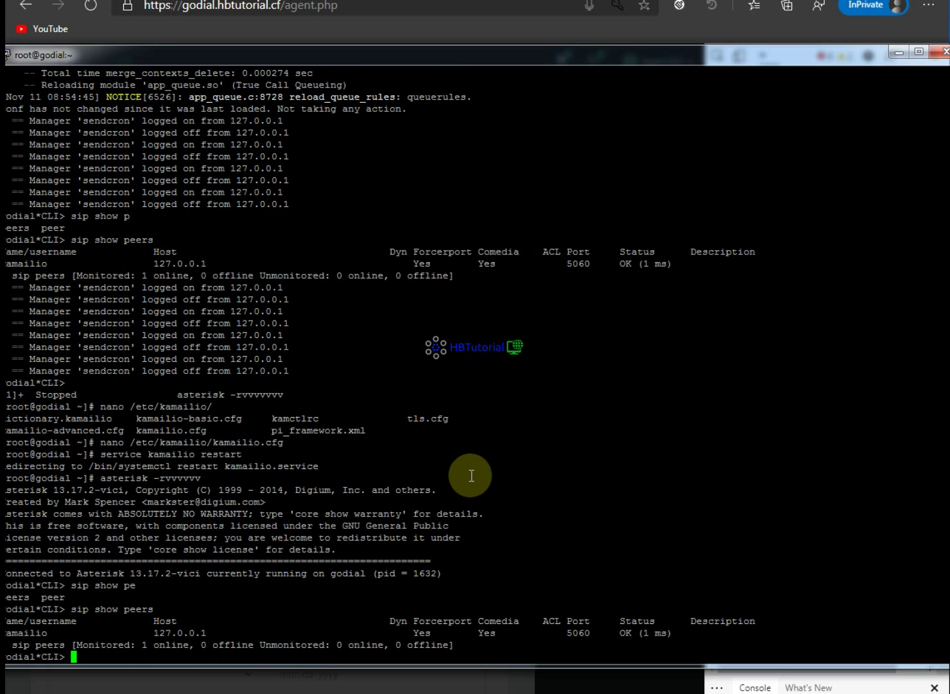
type("reload")
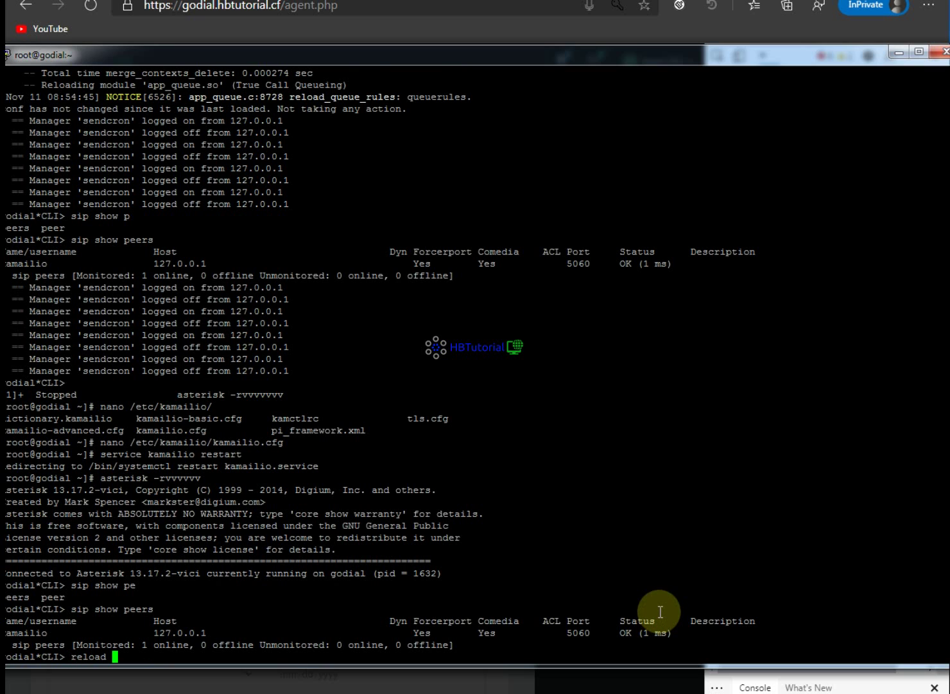
key("Return")
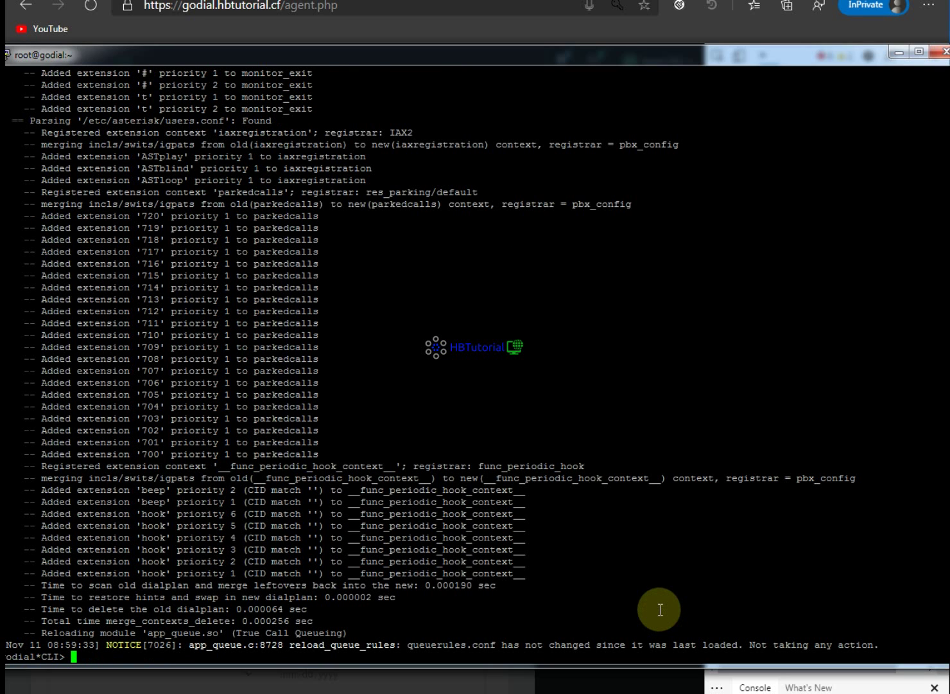
type("sip reload")
key("Return")
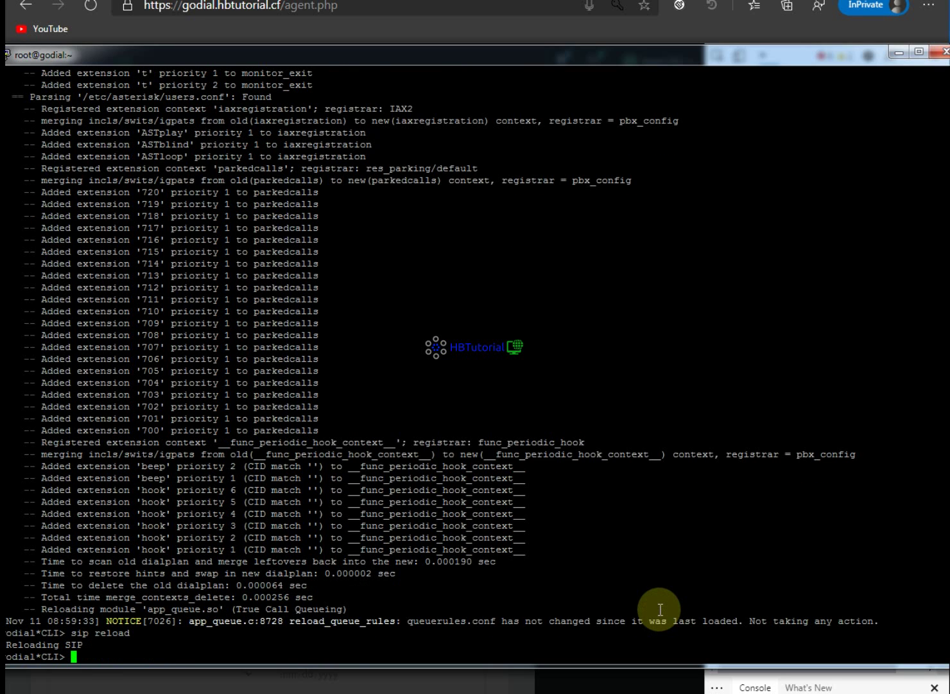
- Reload the GOagent web page and close the console settings panel
mouse_move(525, 629)
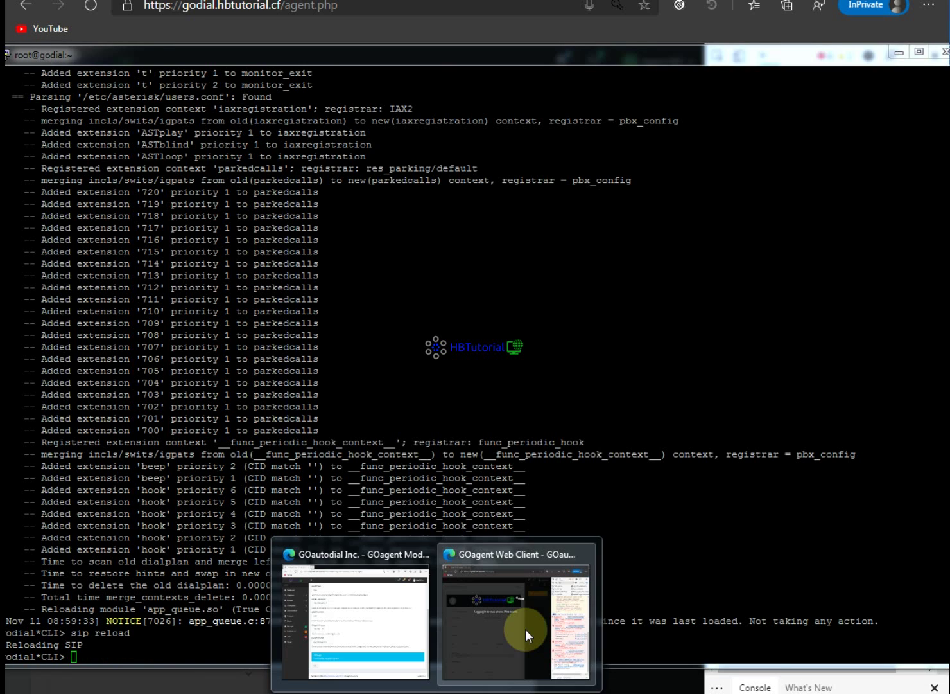
left_click(527, 628)
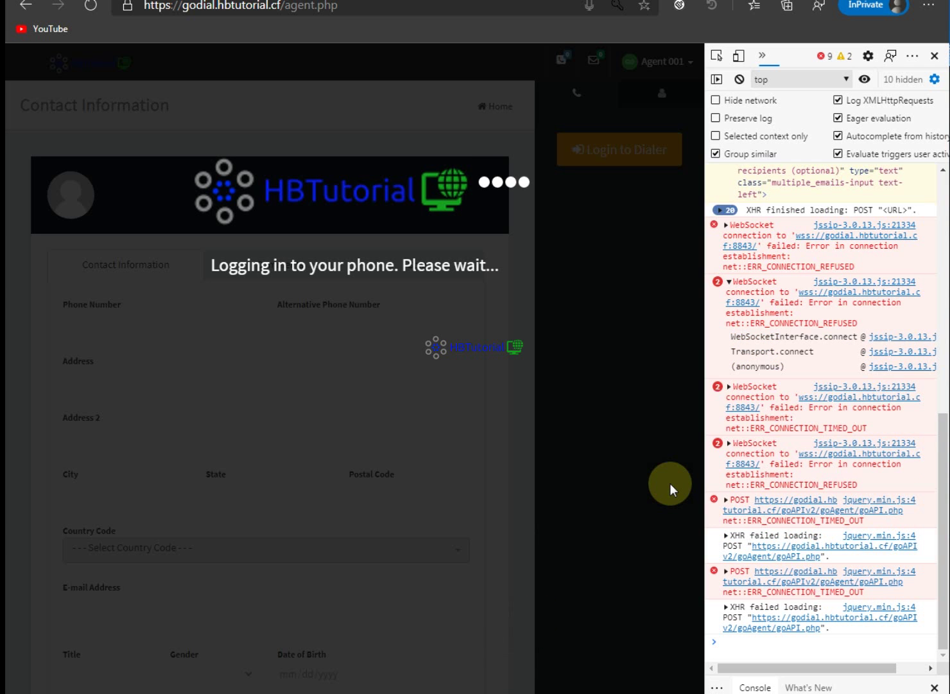
left_click(91, 7)
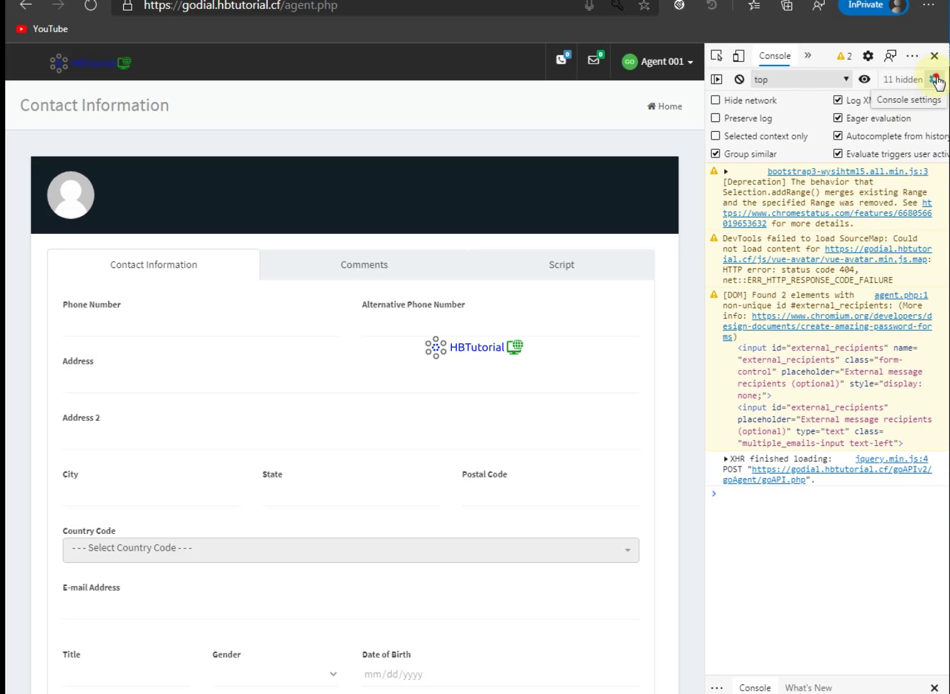
left_click(936, 79)
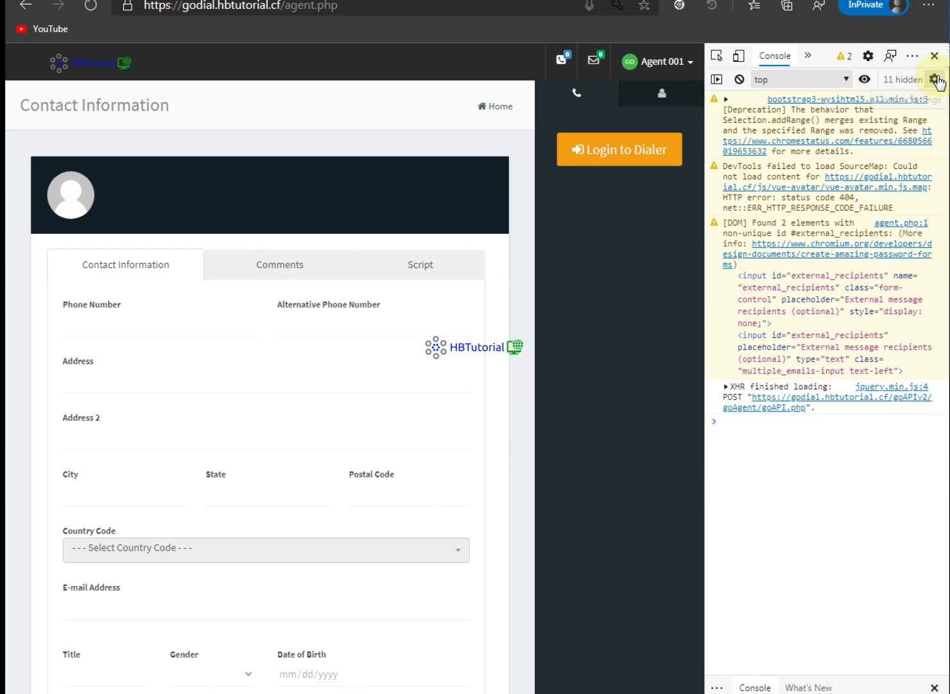
- Log in to the dialer on campaign TESTCAMP, then return to the PuTTY terminal
left_click(600, 148)
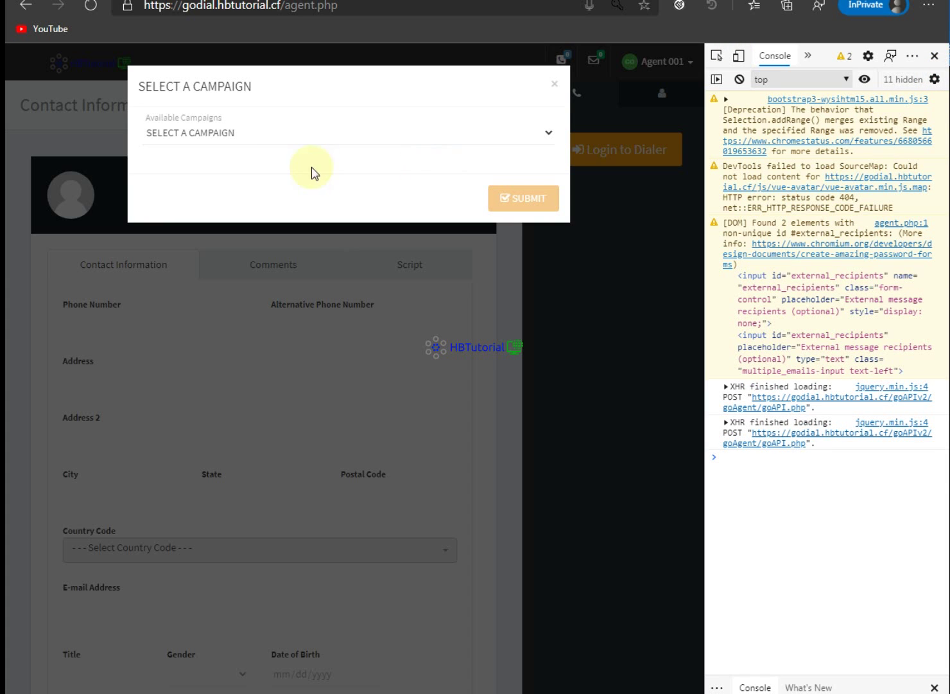
left_click(250, 137)
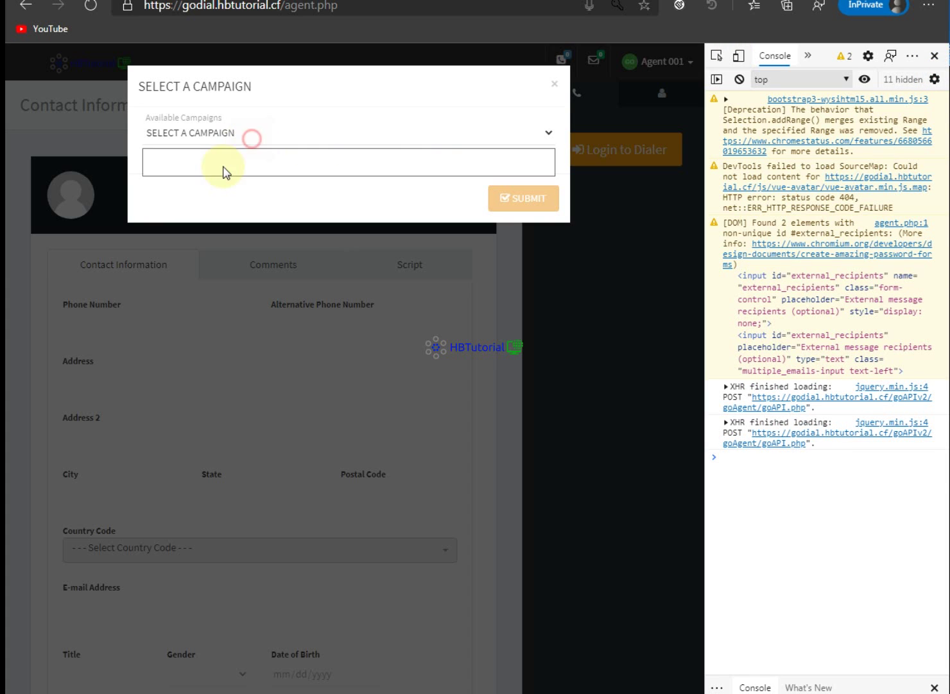
left_click(216, 170)
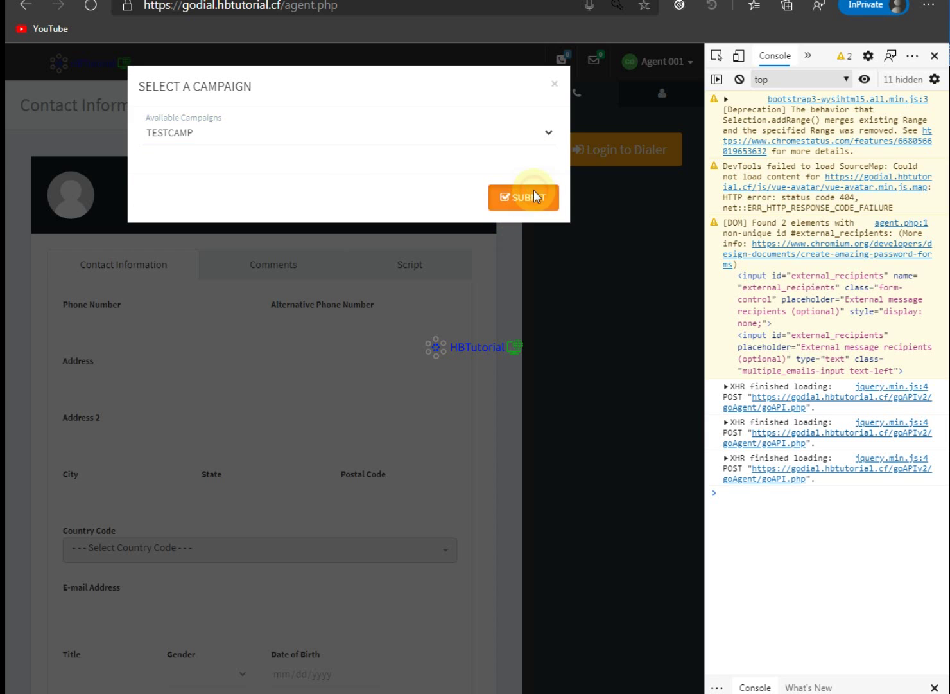
left_click(534, 191)
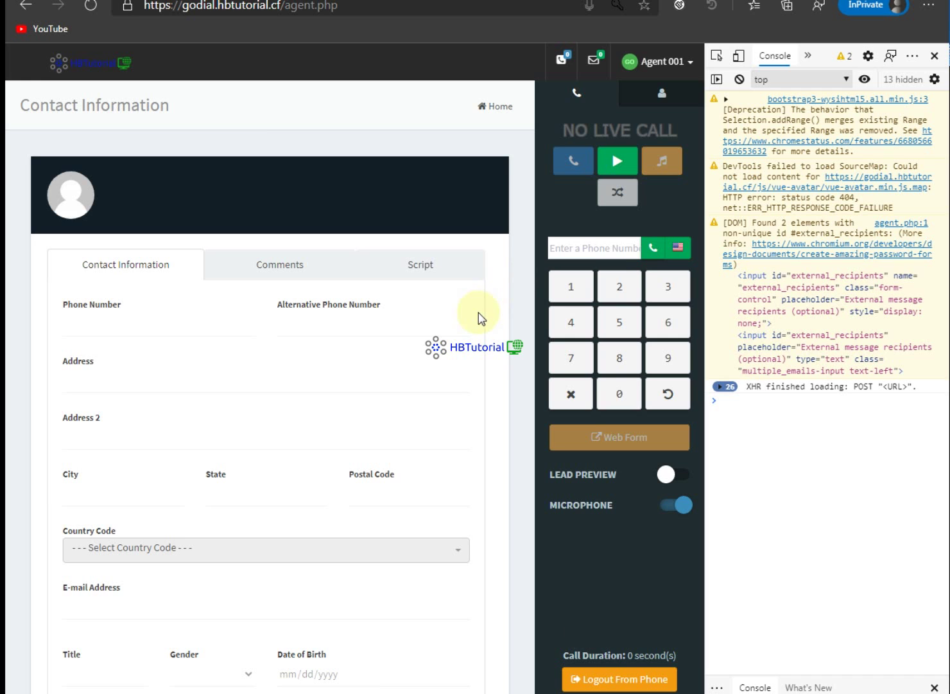
key("alt+Tab")
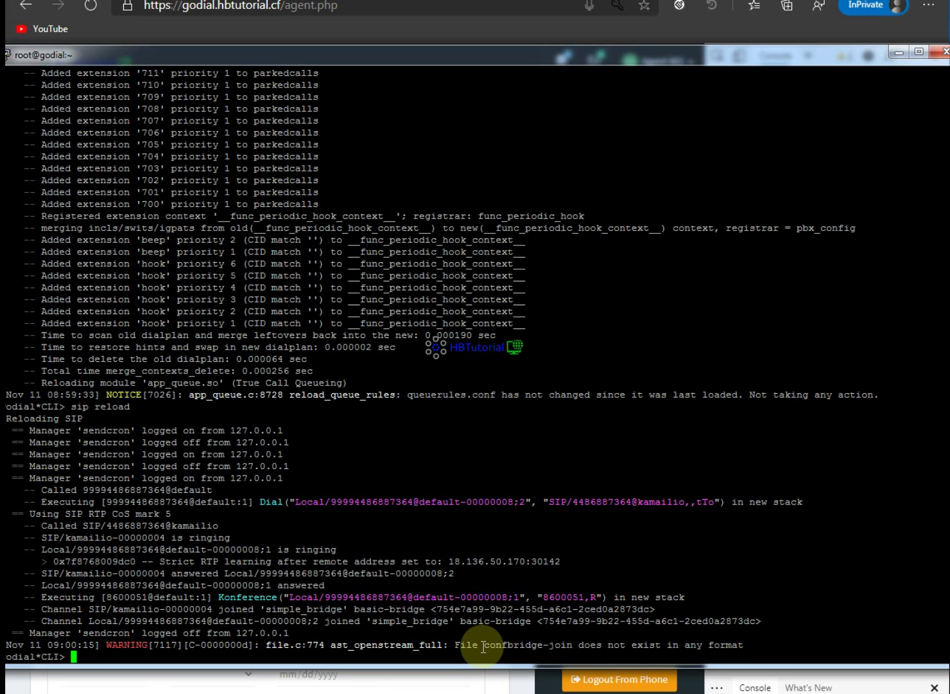
- Run 'reload' and 'dialplan reload' in Asterisk, then go back to the GOautodial agent page
type("reload")
key("Return")
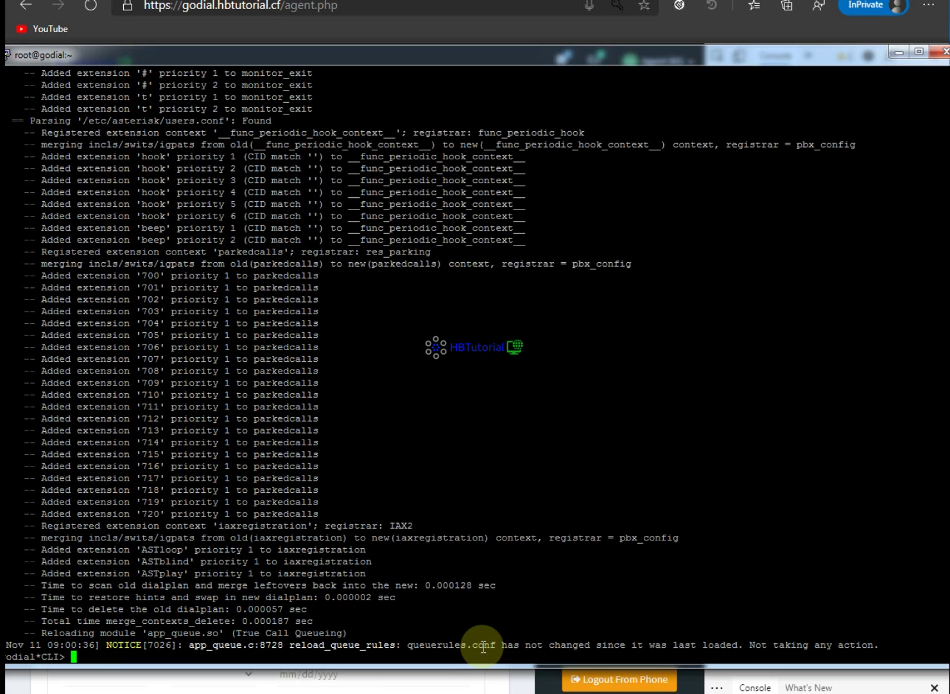
type("dialplan reload")
key("Return")
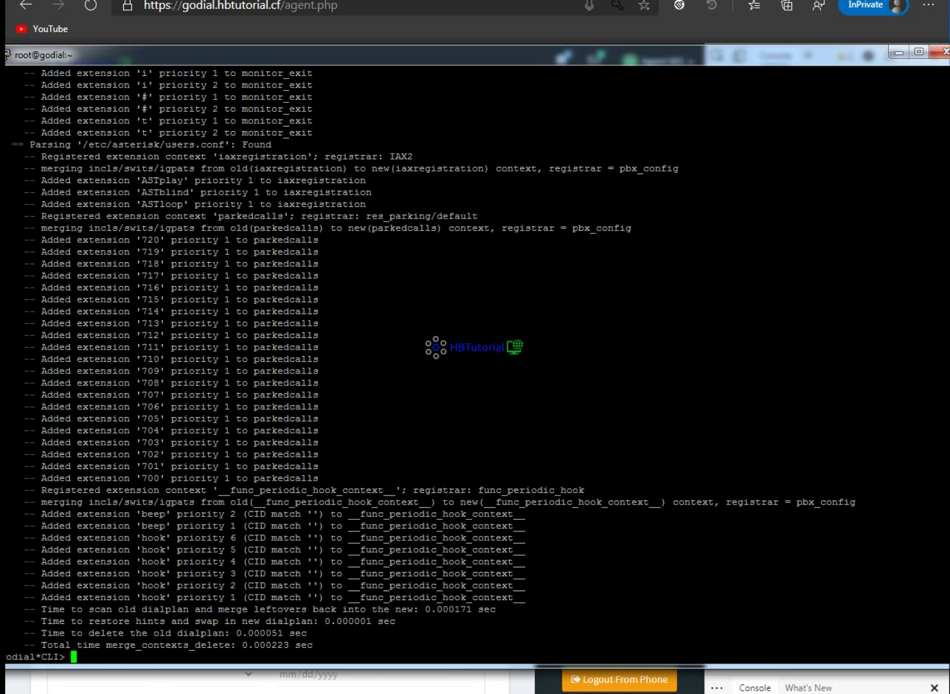
left_click(519, 617)
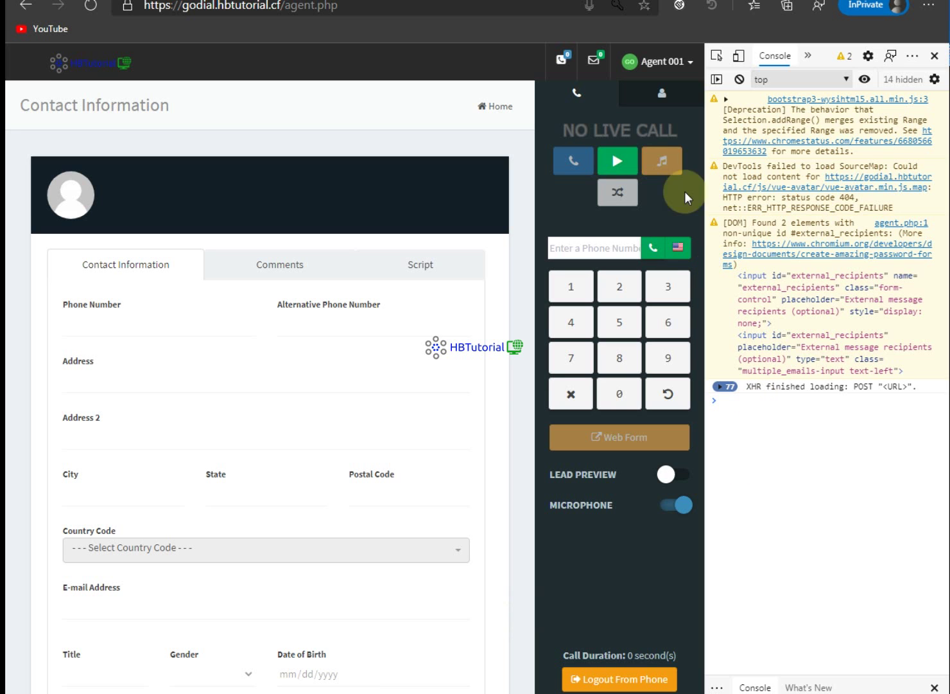
- Log the agent out of the phone and dismiss the already-logged-in dialer error
left_click(634, 681)
left_click(401, 441)
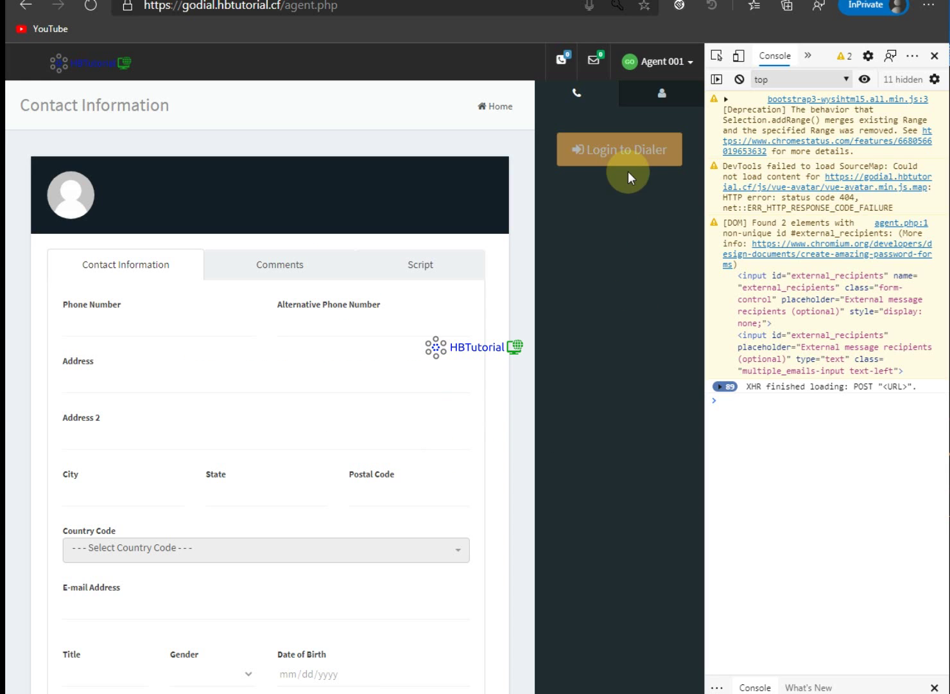
left_click(660, 95)
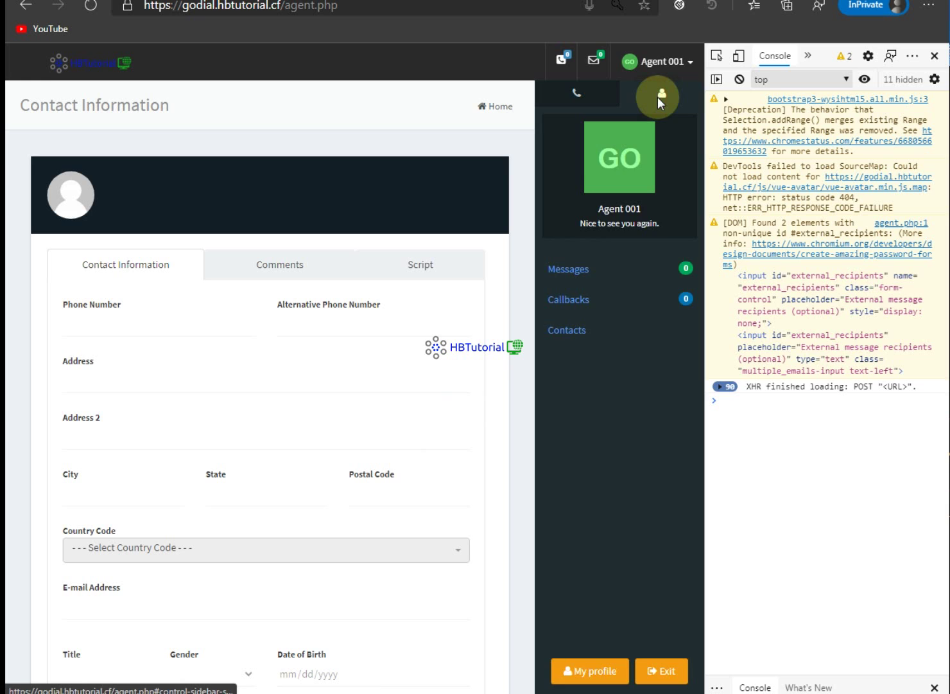
left_click(569, 95)
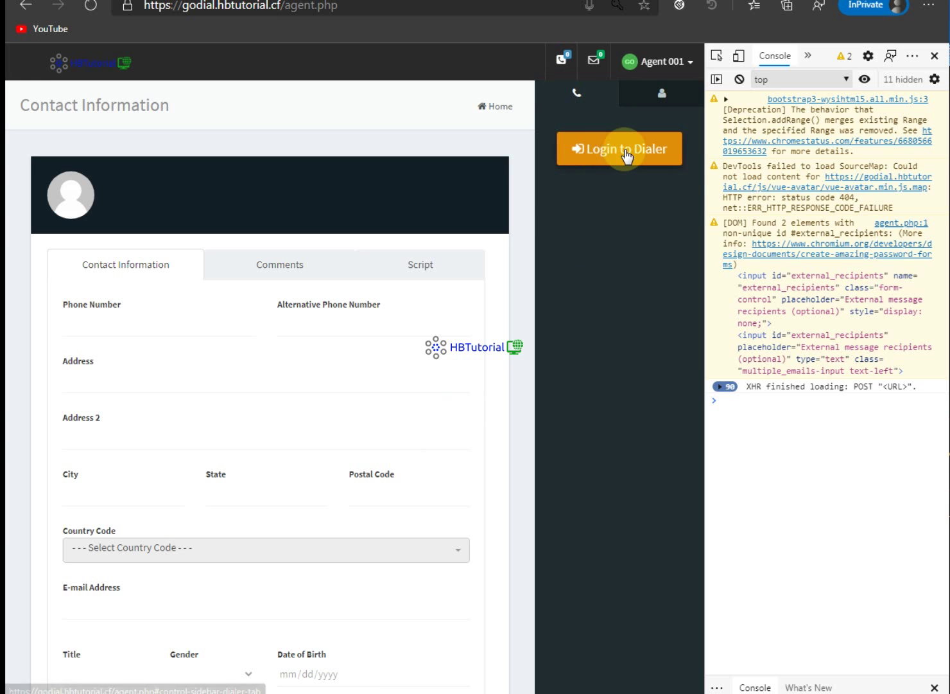
left_click(624, 149)
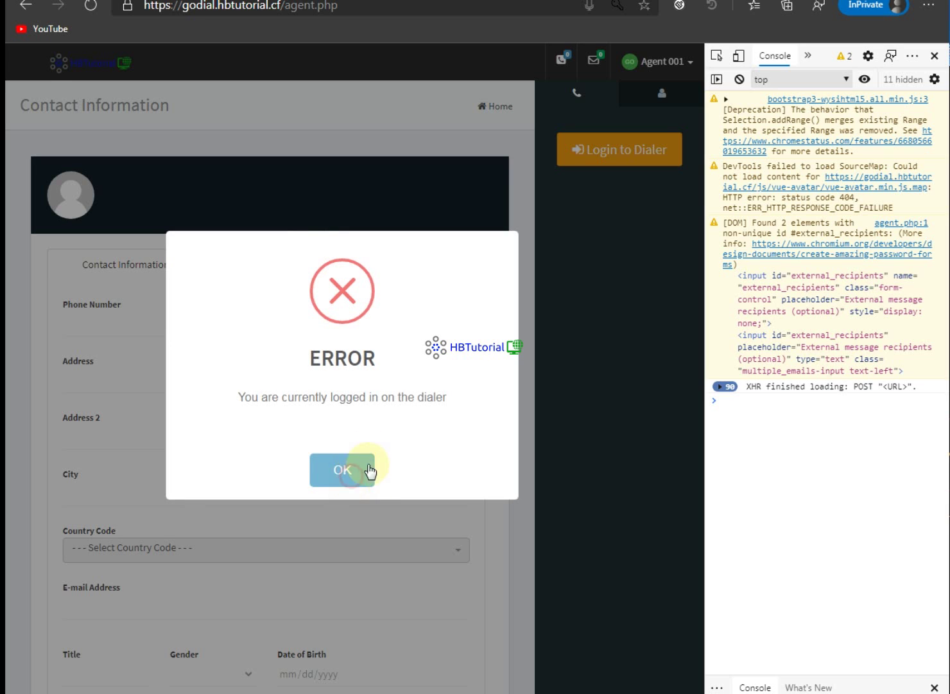
left_click(341, 475)
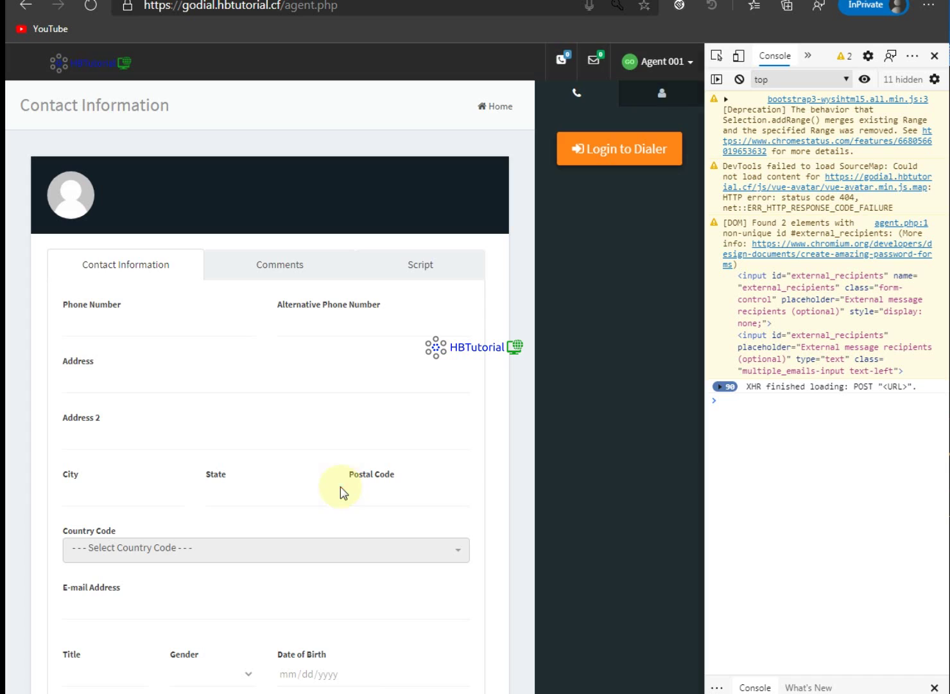
- Log out of the dialer from the agent profile panel and confirm it
left_click(664, 91)
left_click(658, 675)
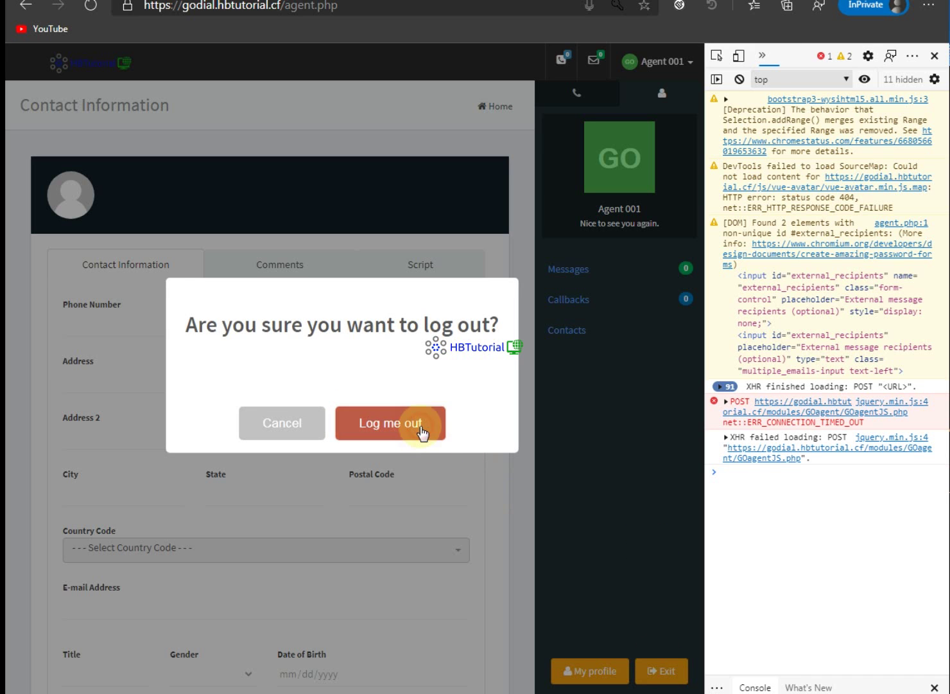
left_click(420, 425)
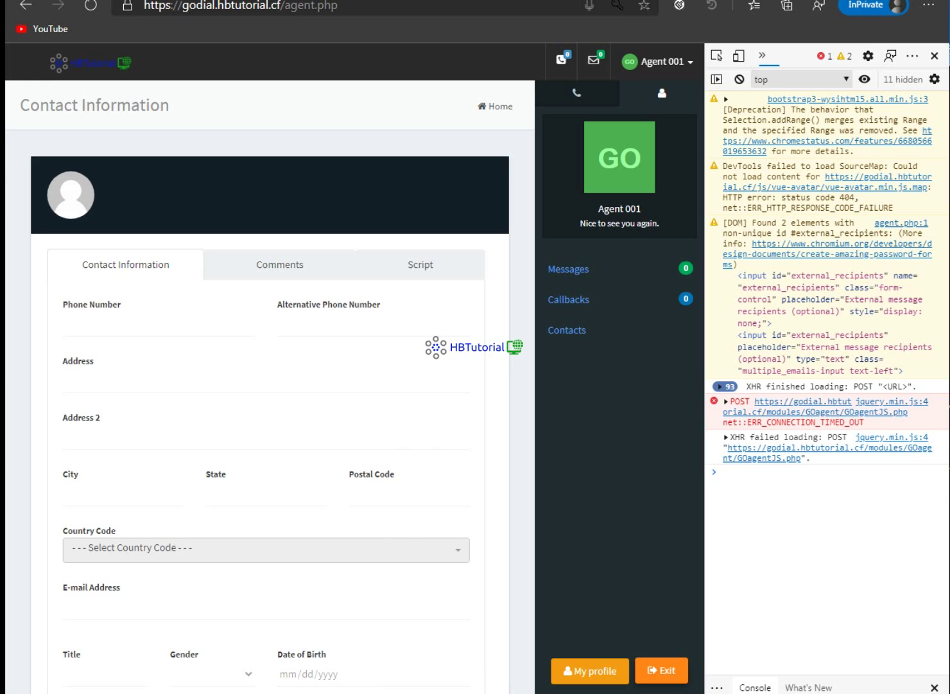
left_click(656, 664)
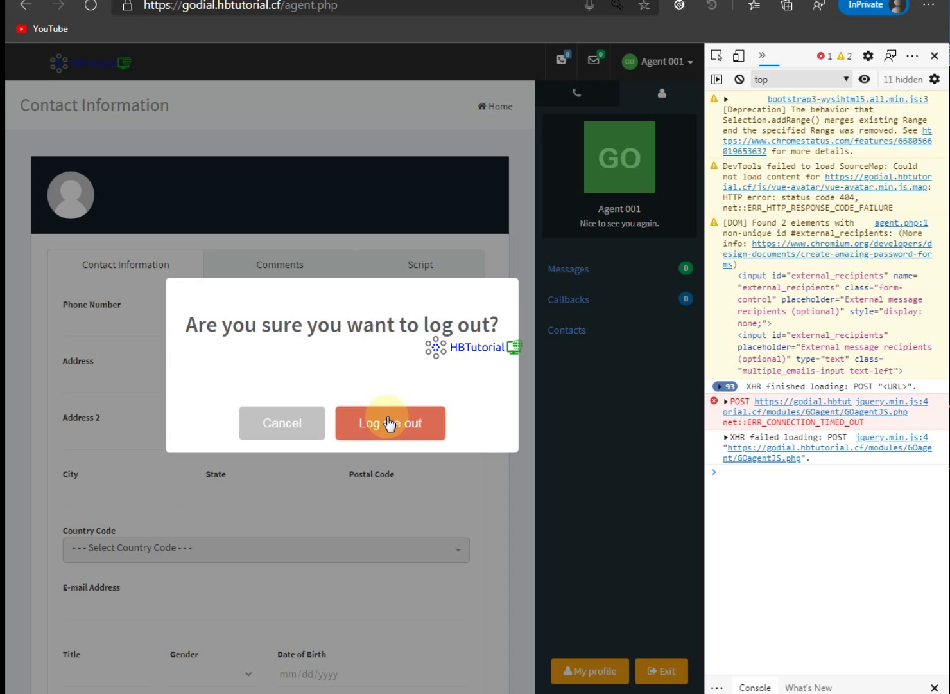
left_click(388, 418)
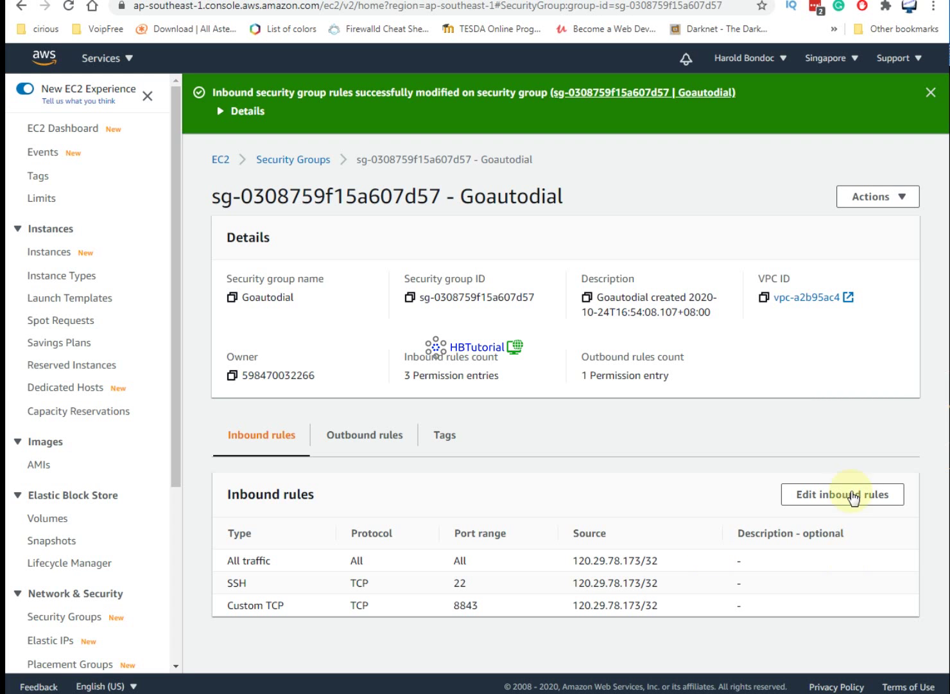
- Start editing the inbound rules and add a new Custom UDP rule row
left_click(853, 494)
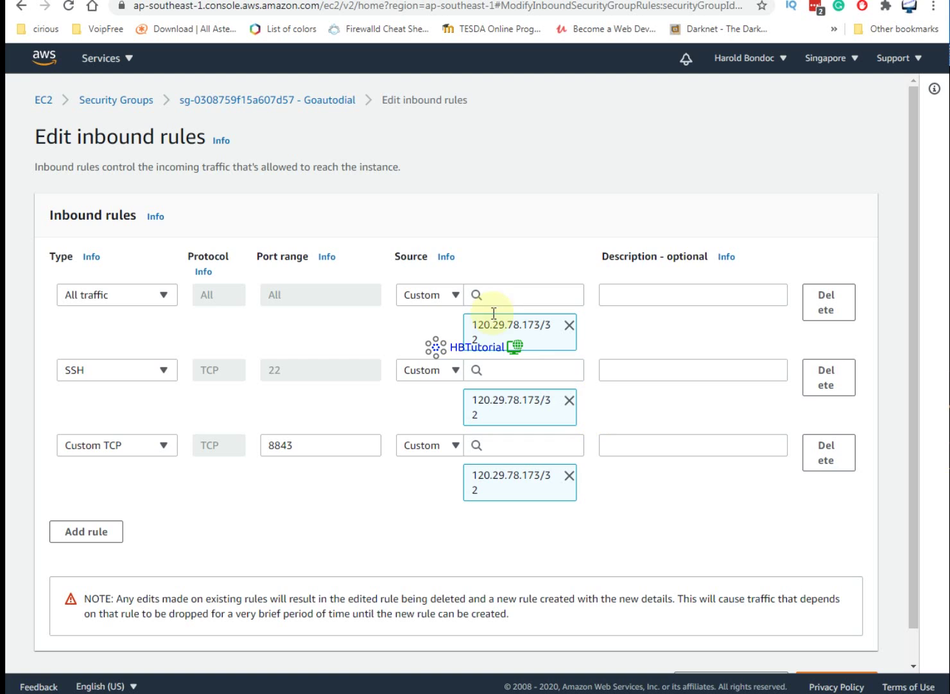
left_click(455, 296)
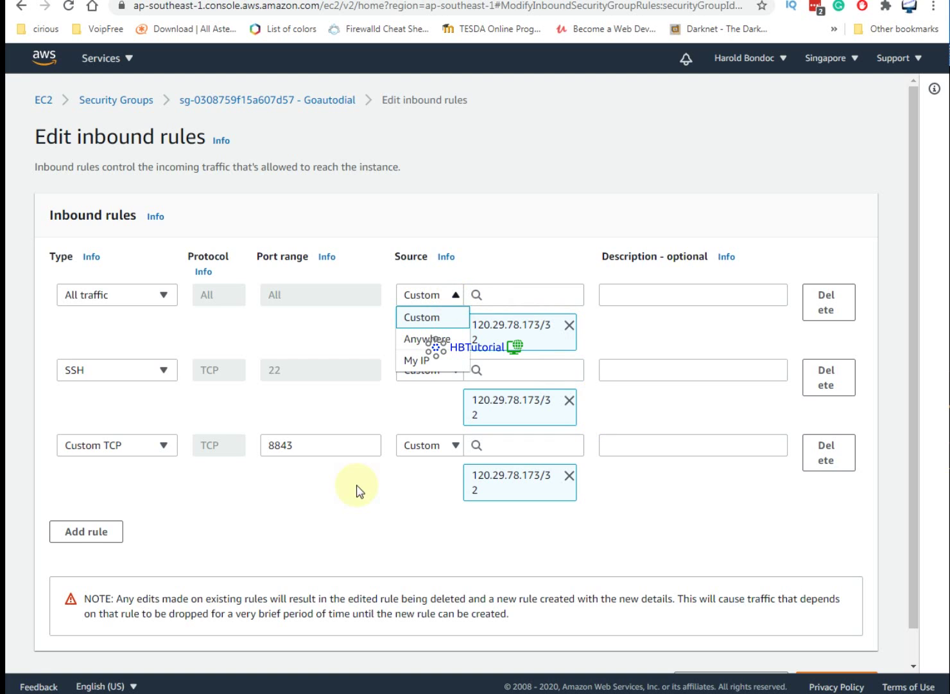
left_click(333, 517)
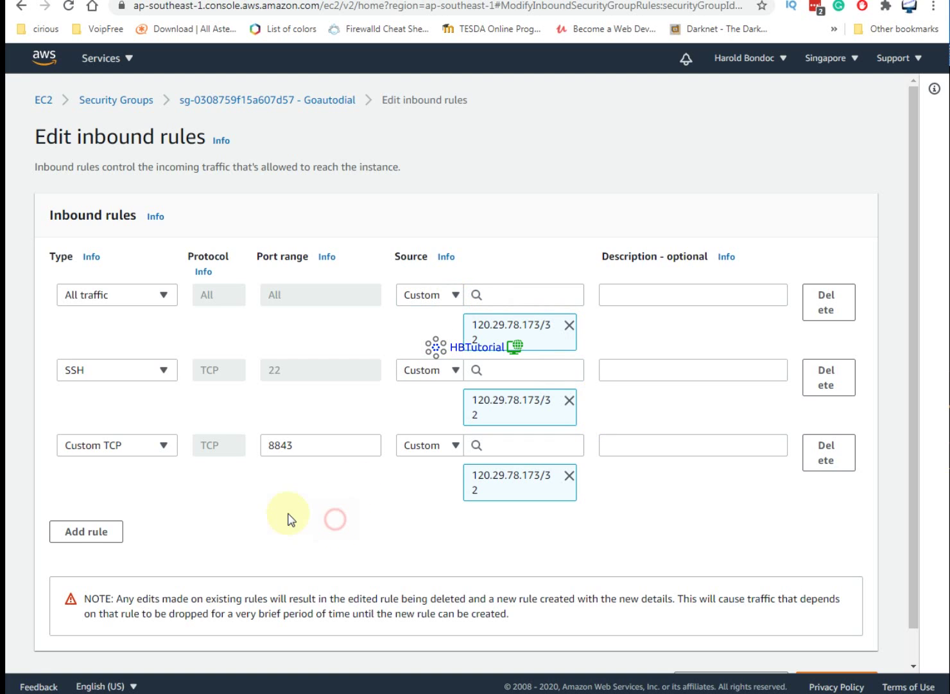
left_click(106, 533)
double_click(333, 527)
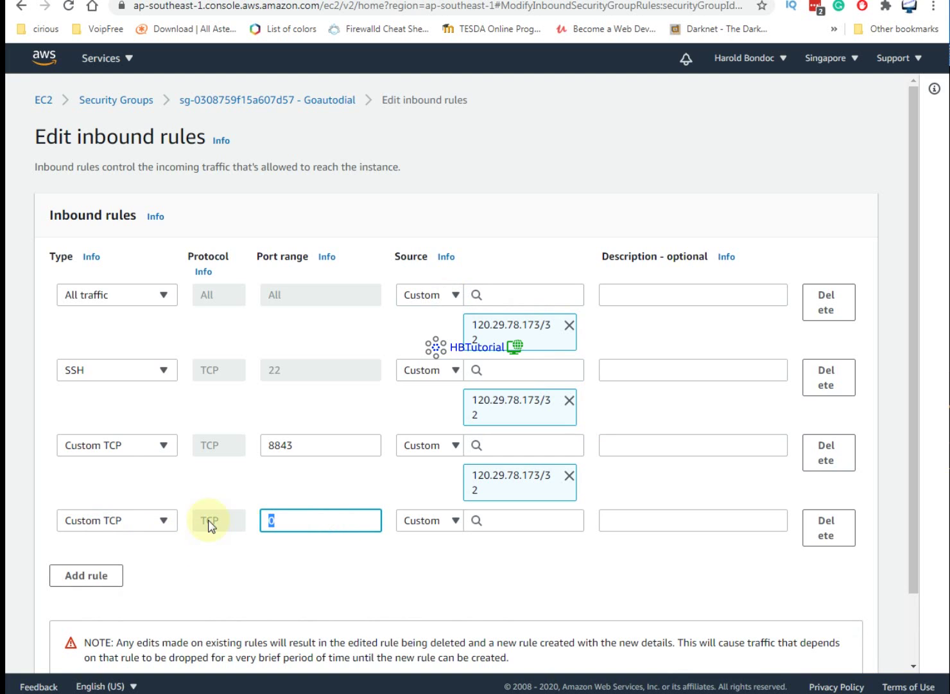
left_click(140, 520)
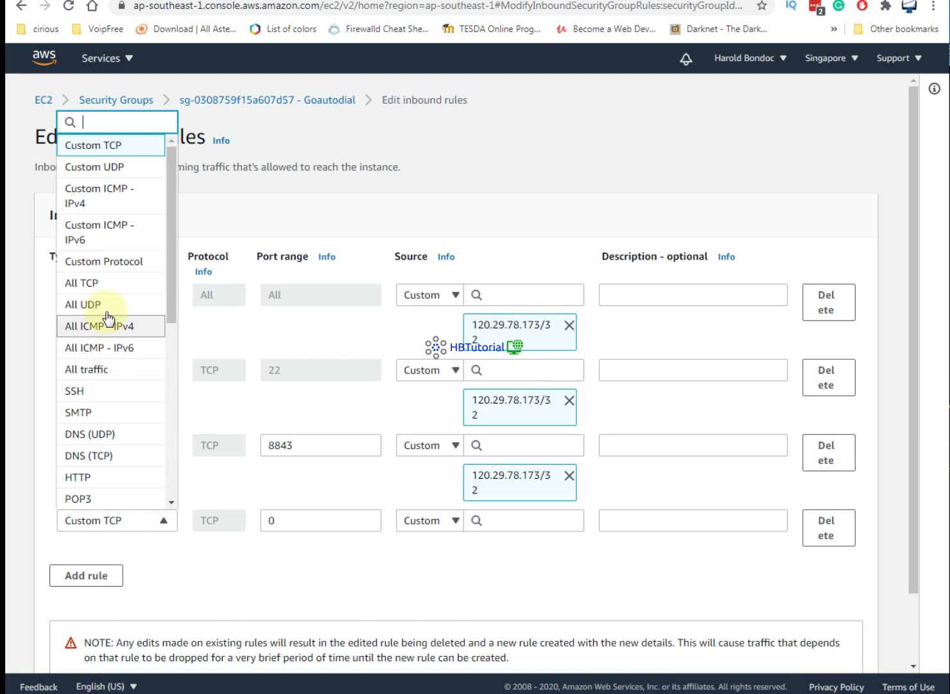
left_click(130, 169)
- Give the UDP rule port range 9000-35000, source Anywhere and description 'rtp', then add another row
double_click(299, 520)
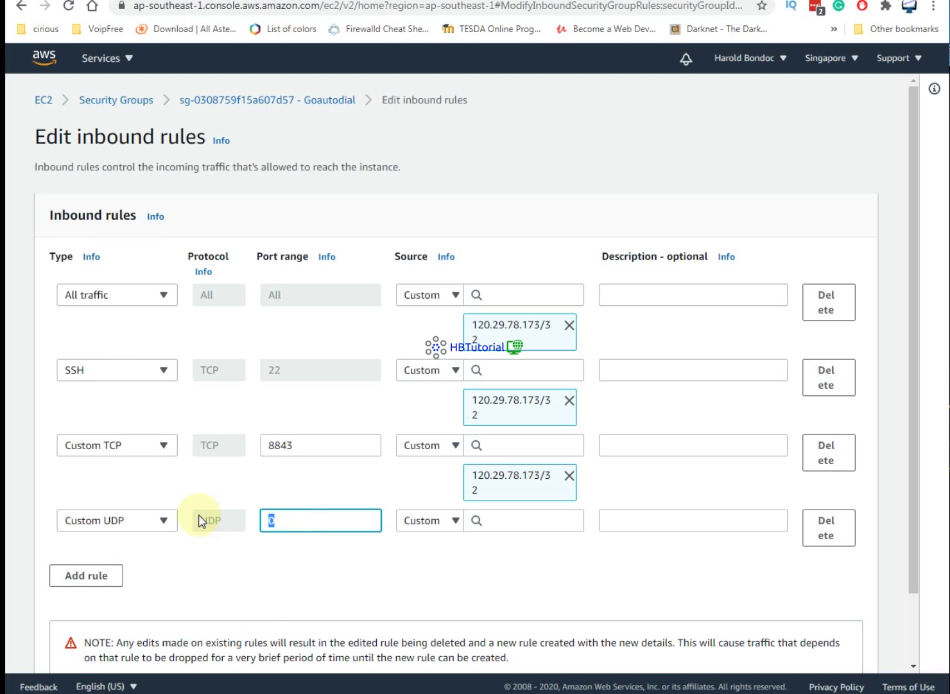
type("9000-3500")
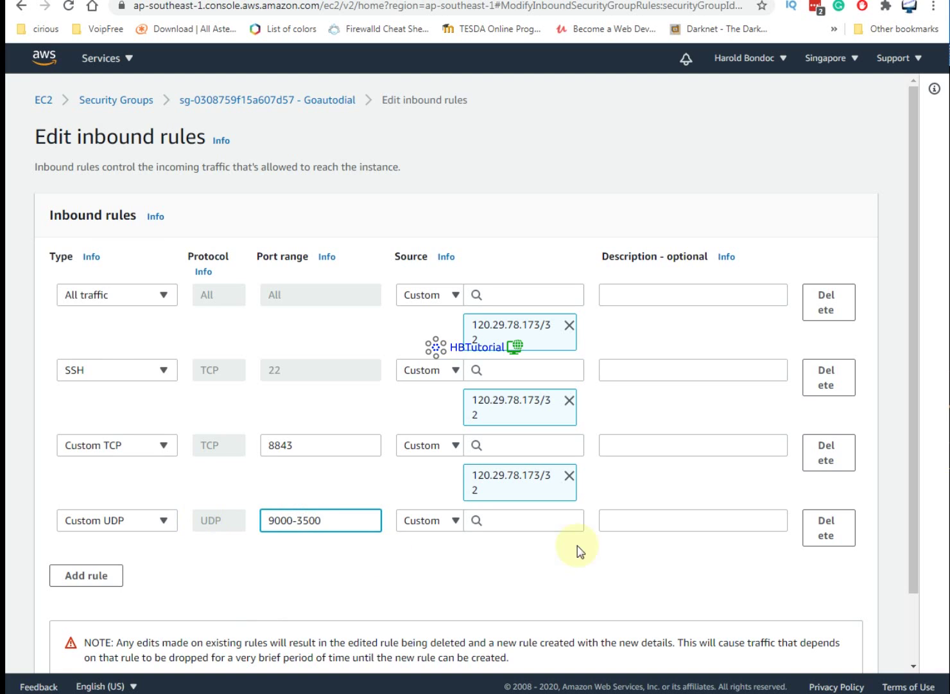
left_click(447, 523)
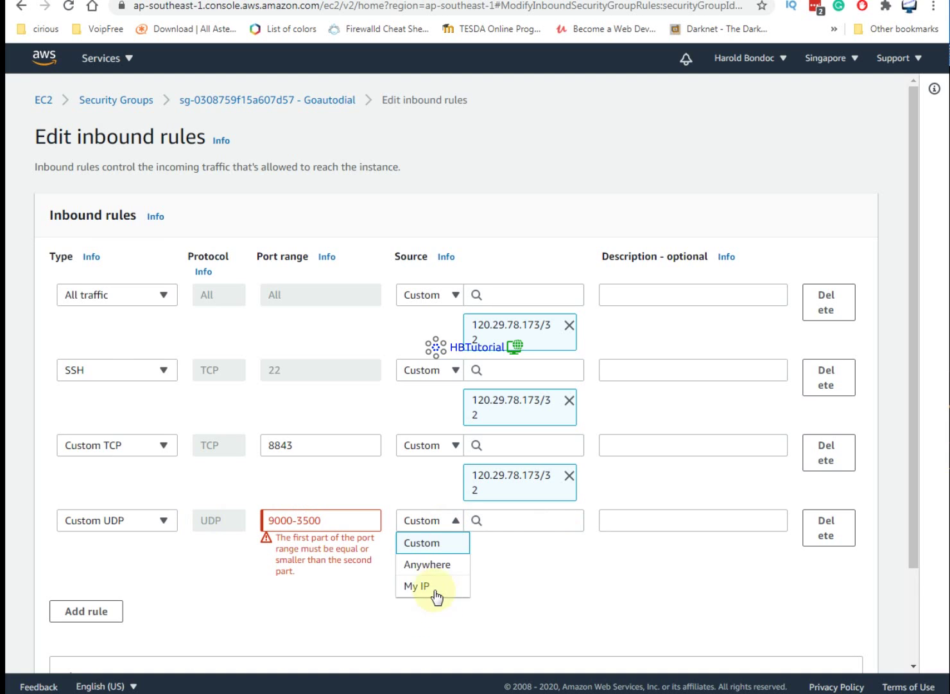
left_click(425, 566)
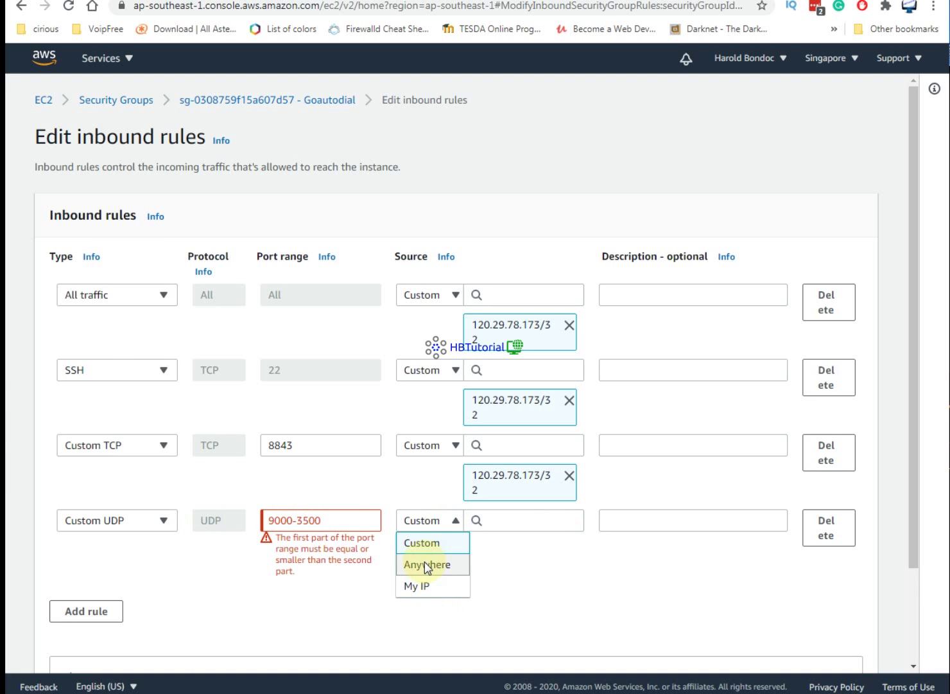
left_click(344, 520)
type("0")
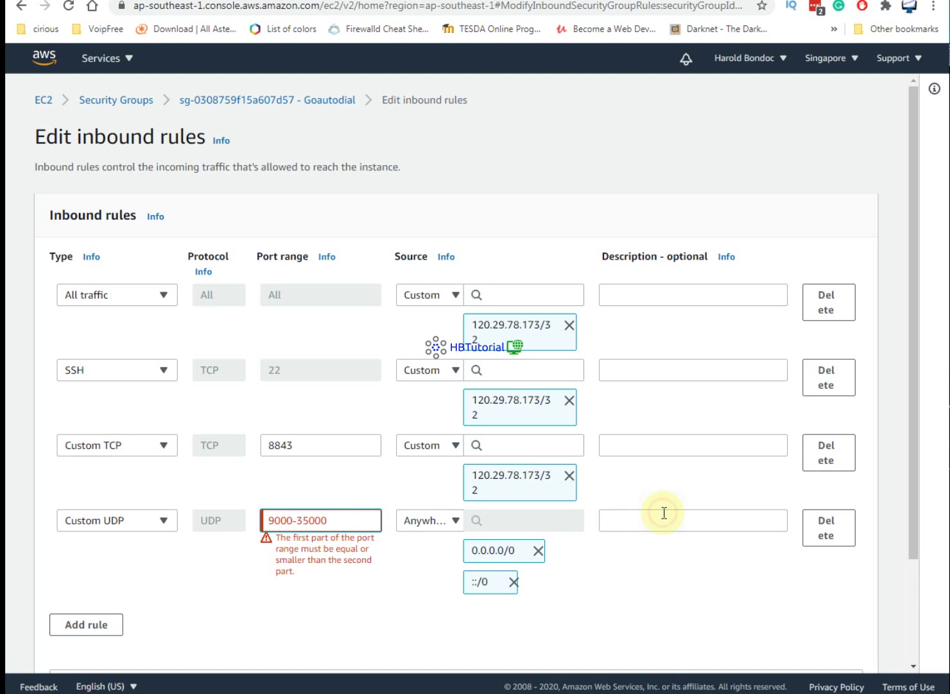
left_click(664, 512)
type("rtp")
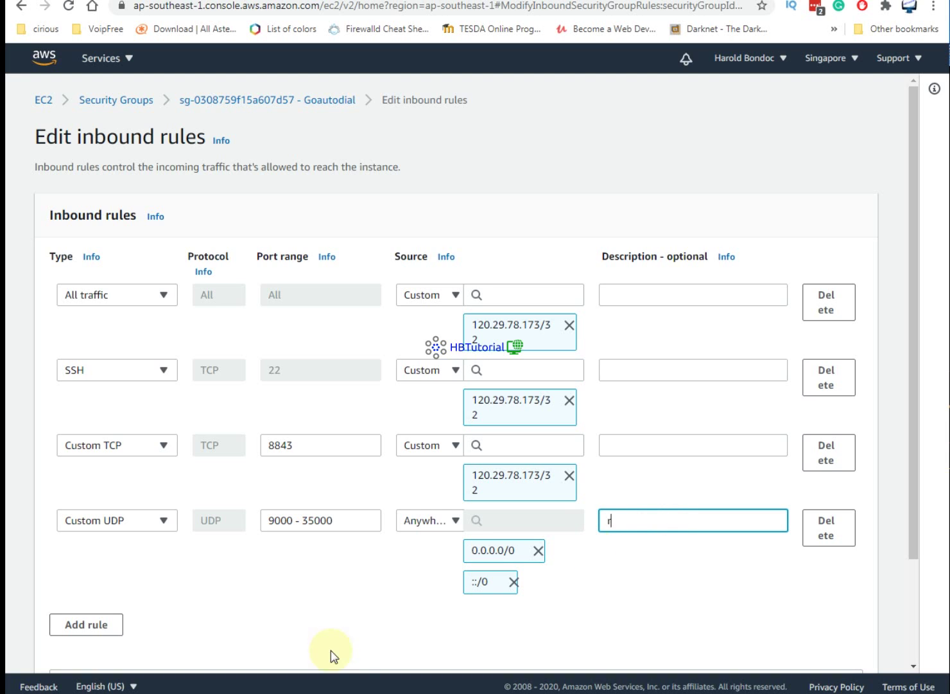
left_click(103, 625)
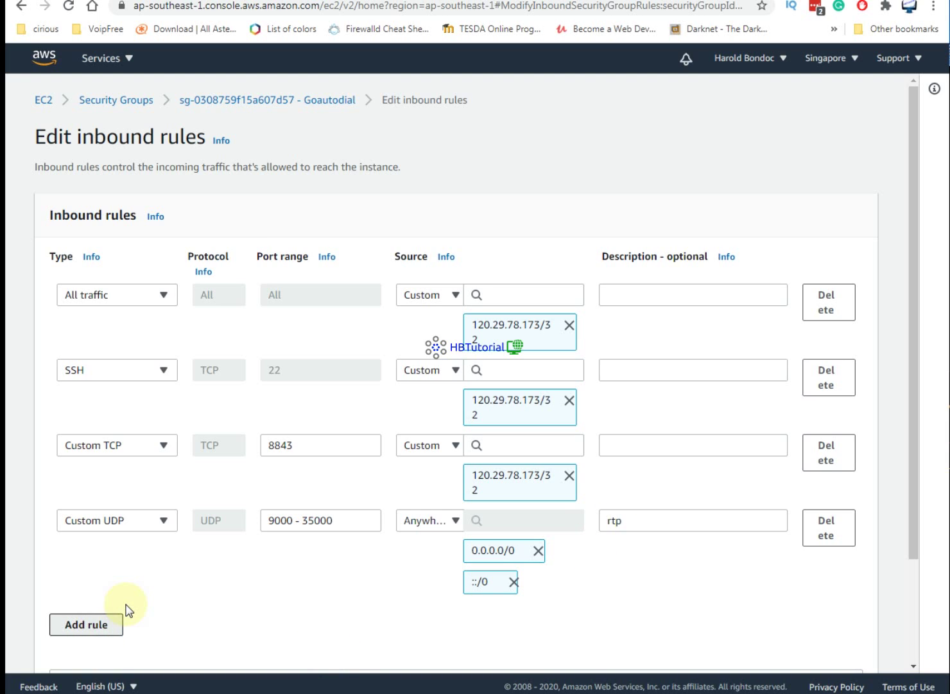
left_click(130, 622)
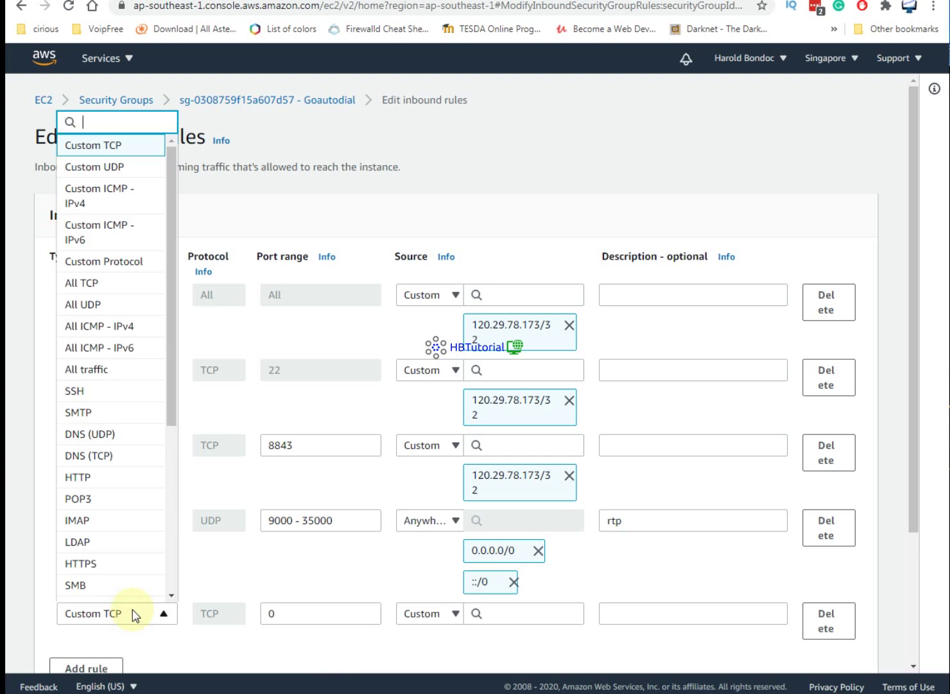
left_click(96, 166)
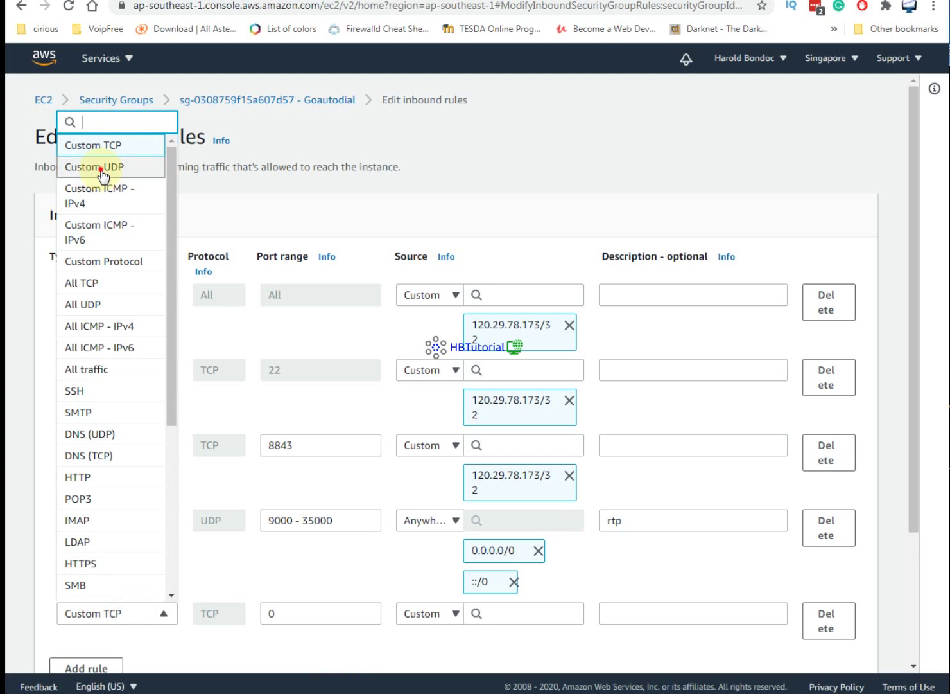
double_click(290, 612)
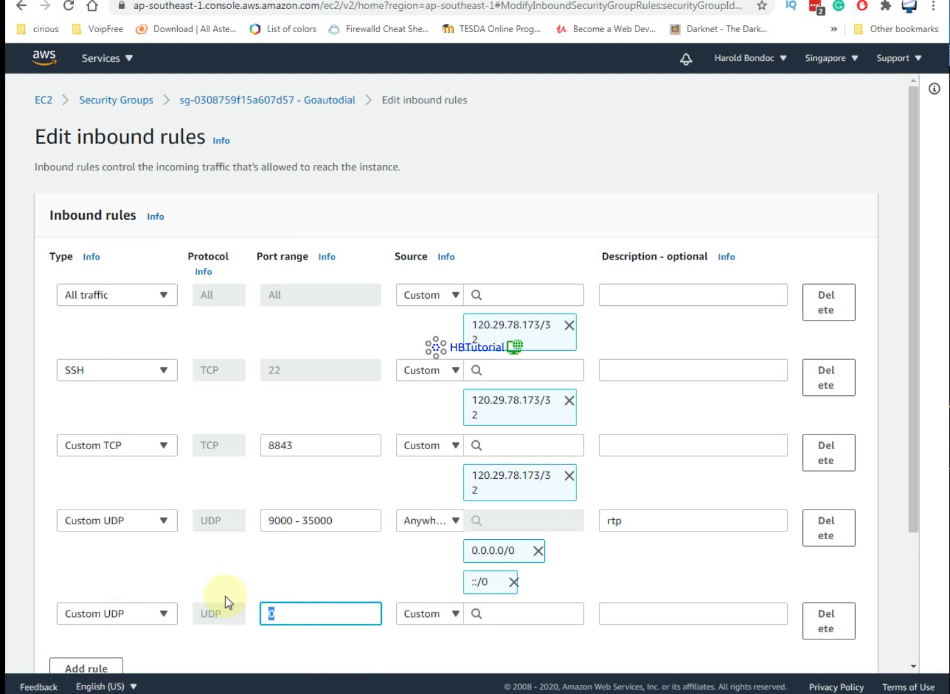
type("40000-65535")
left_click(453, 614)
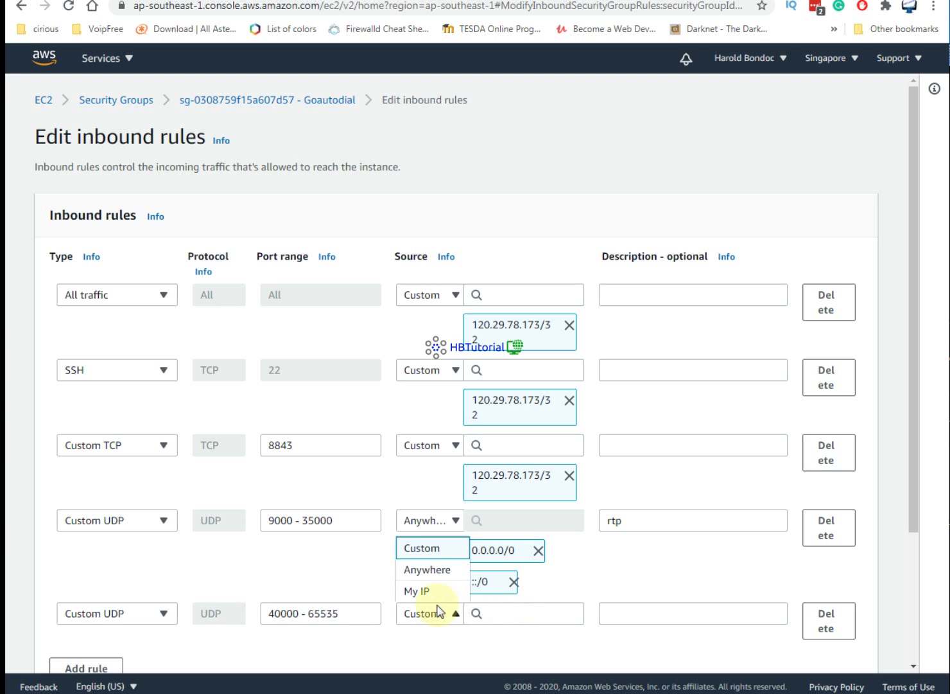
left_click(427, 570)
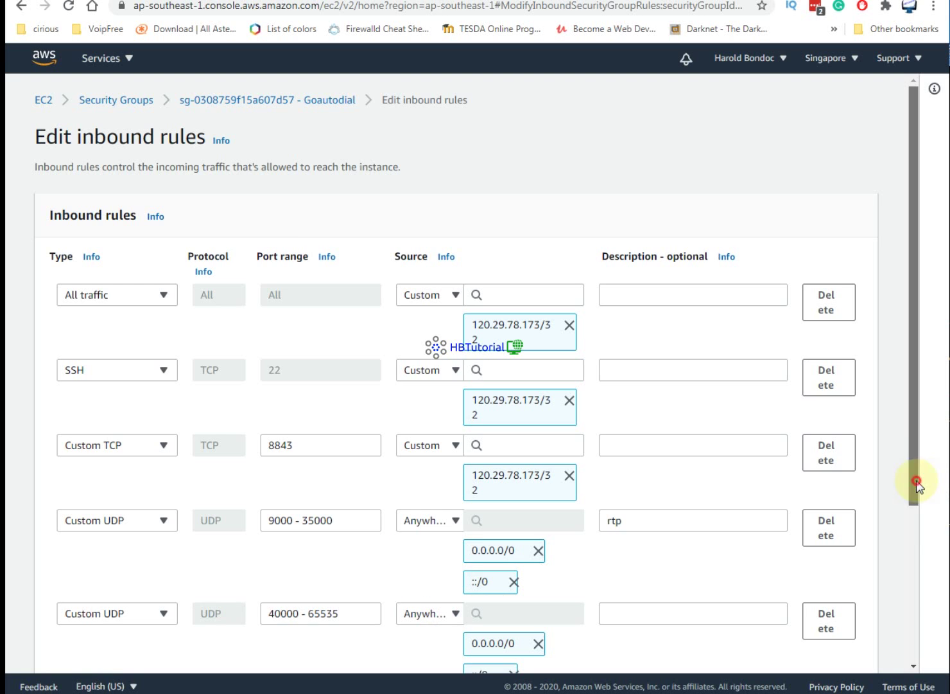
- Describe the rule as 'webrtc' and save the inbound rules
scroll(641, 506, "down", 2)
left_click(641, 486)
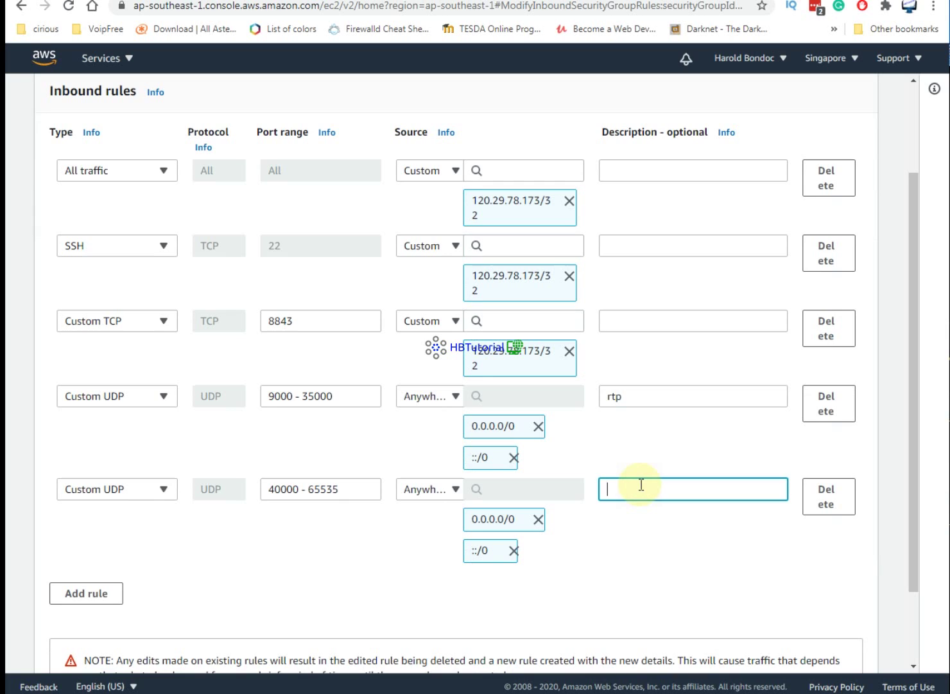
type("rtp")
left_click_drag(656, 489, 602, 489)
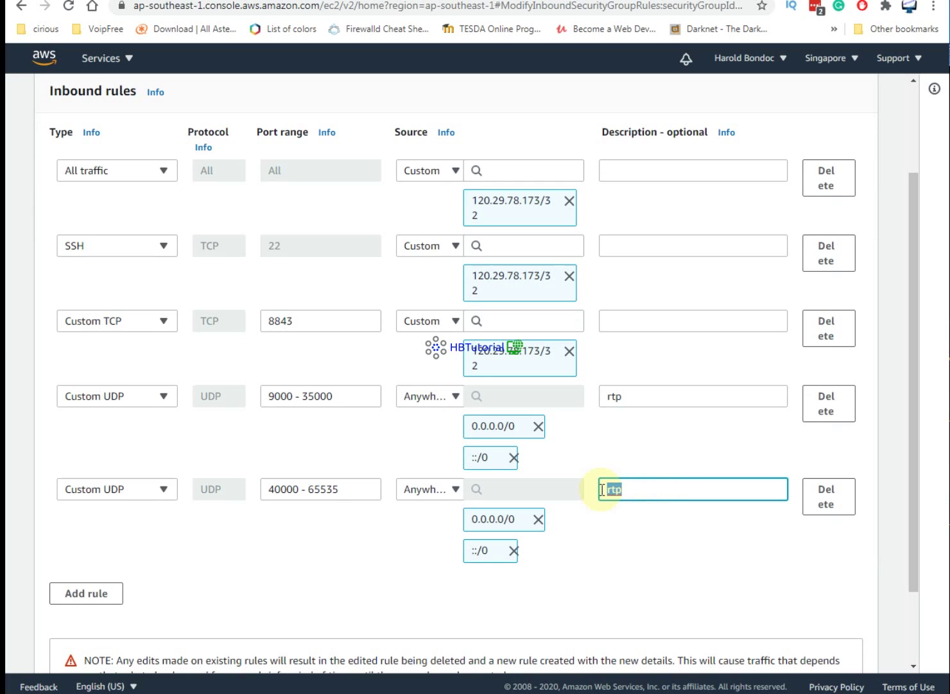
type("webrtc")
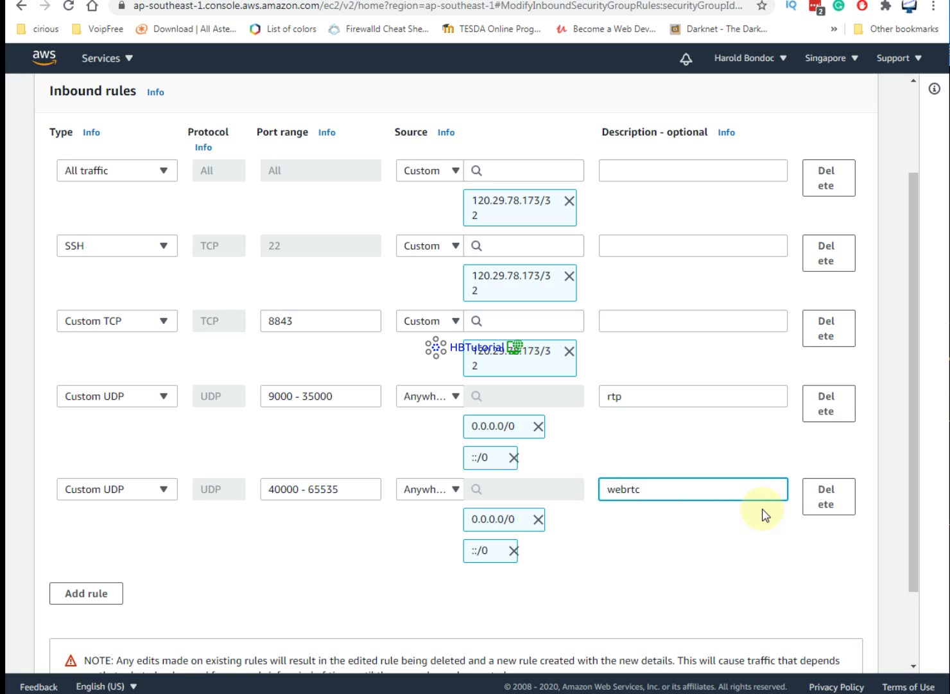
scroll(911, 600, "down", 2)
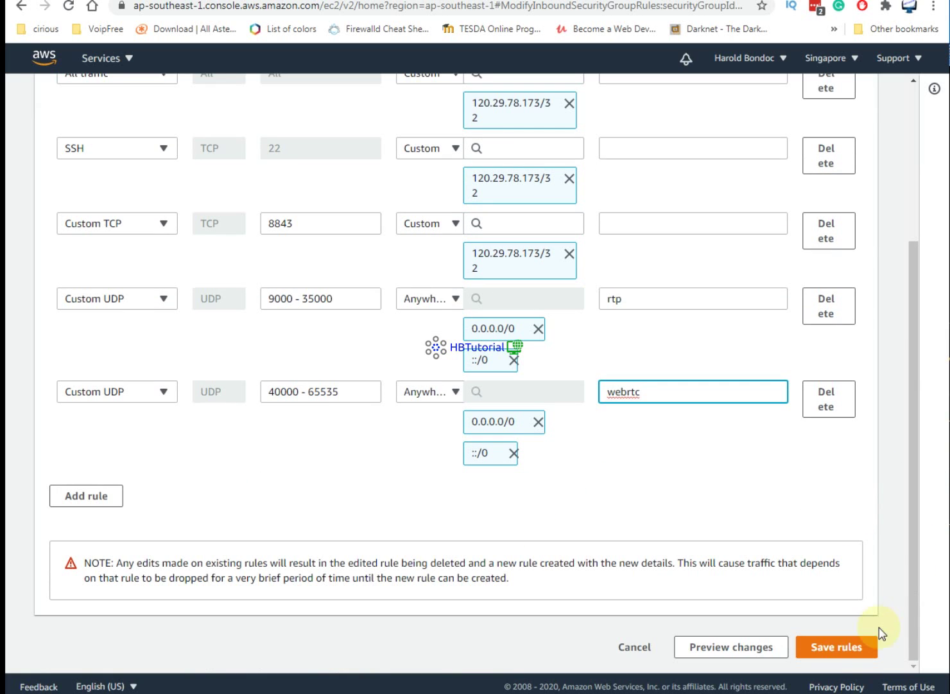
left_click(837, 652)
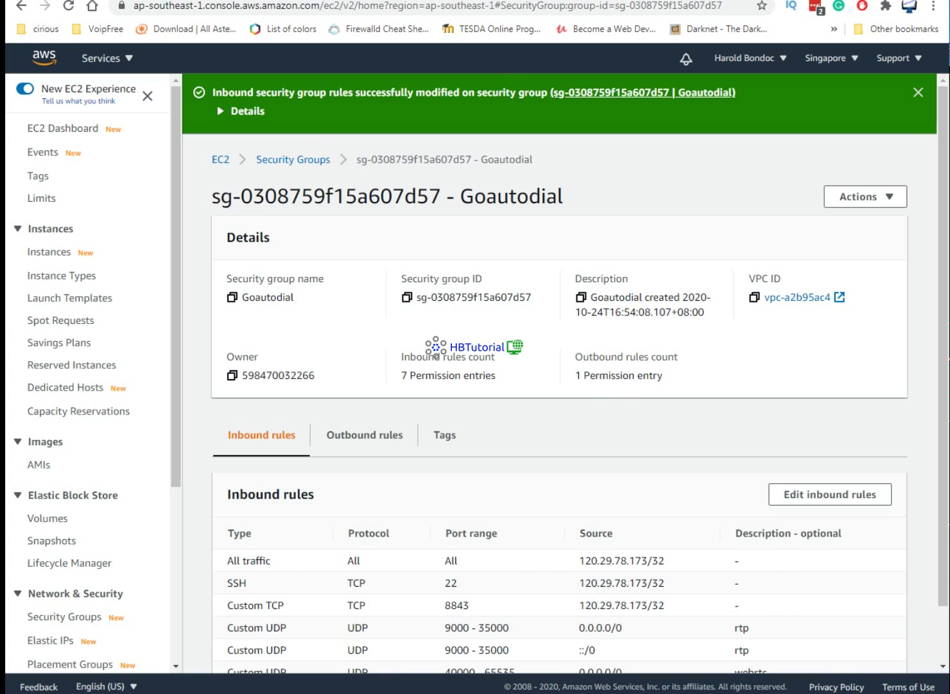
left_click(503, 633)
- Enter the agent's username and password in the GOautodial login form and submit
left_click(332, 271)
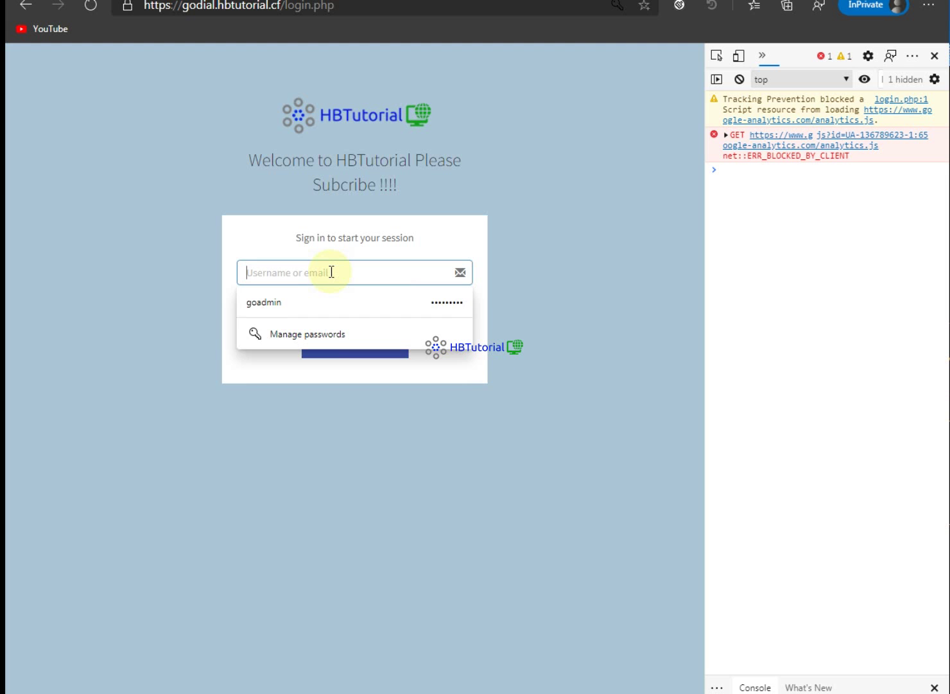
type("hbtutoria")
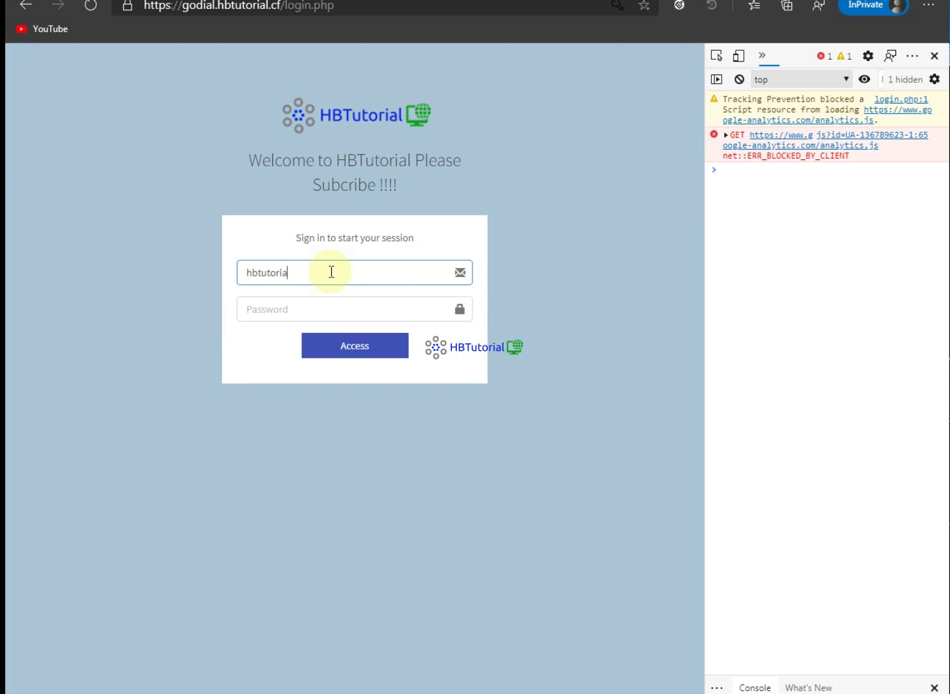
type("l")
key("Tab")
type("h")
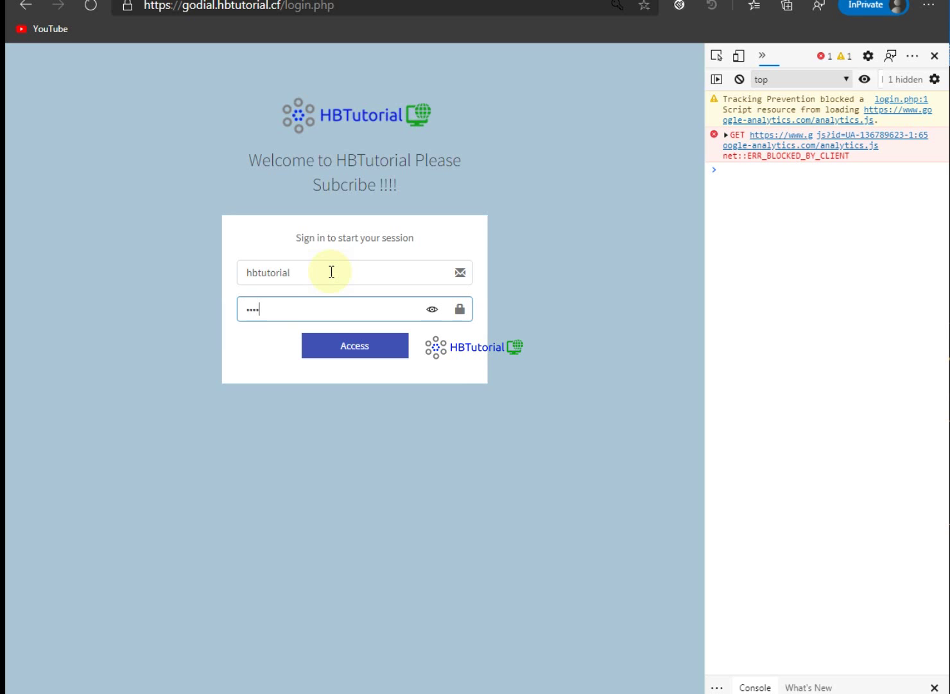
left_click(350, 344)
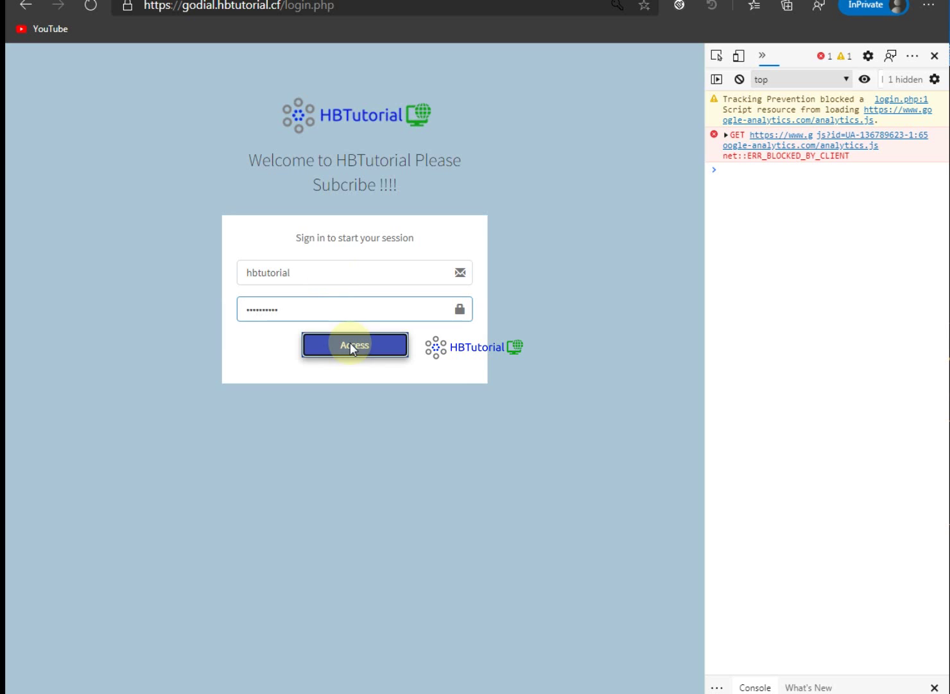